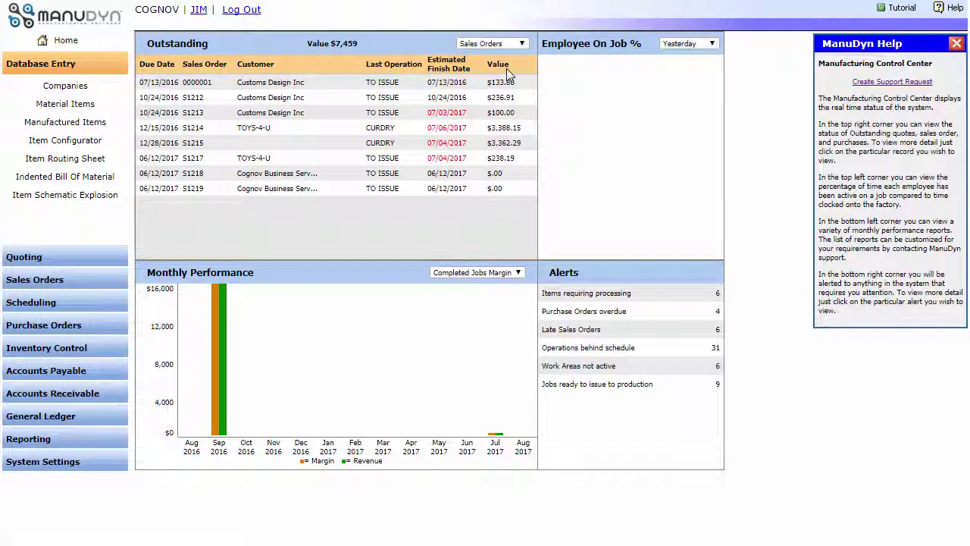
Show Purchase Orders in the Outstanding list and Revenue in the Monthly Performance chart
click(515, 44)
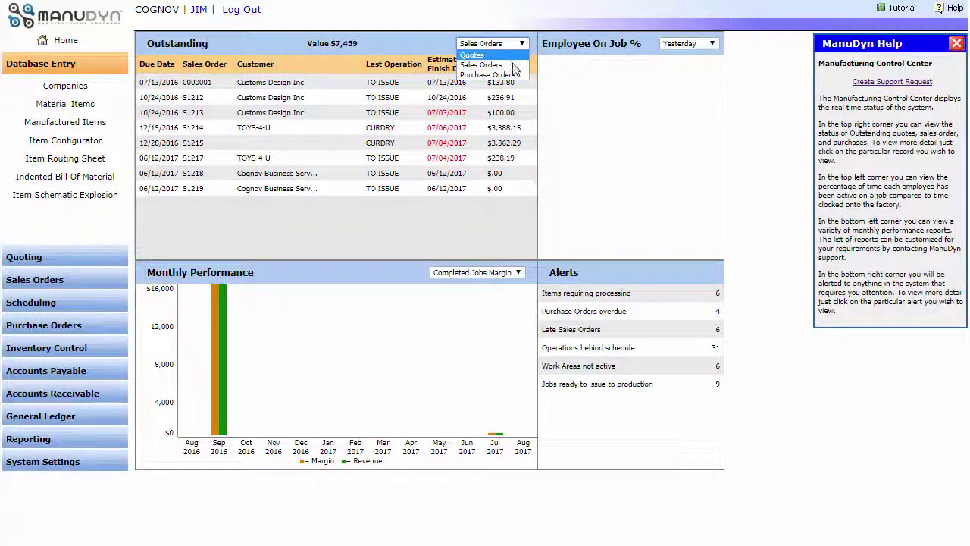
click(513, 75)
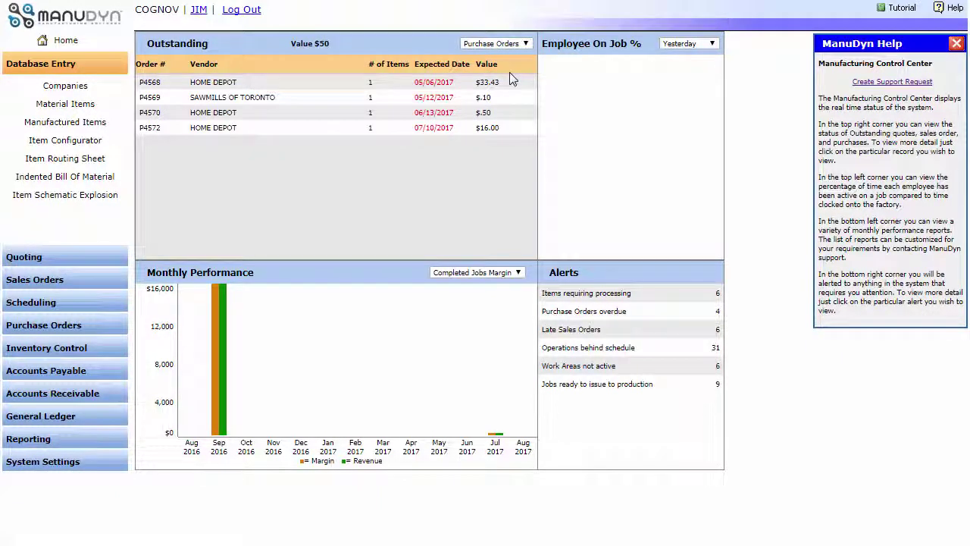
click(503, 276)
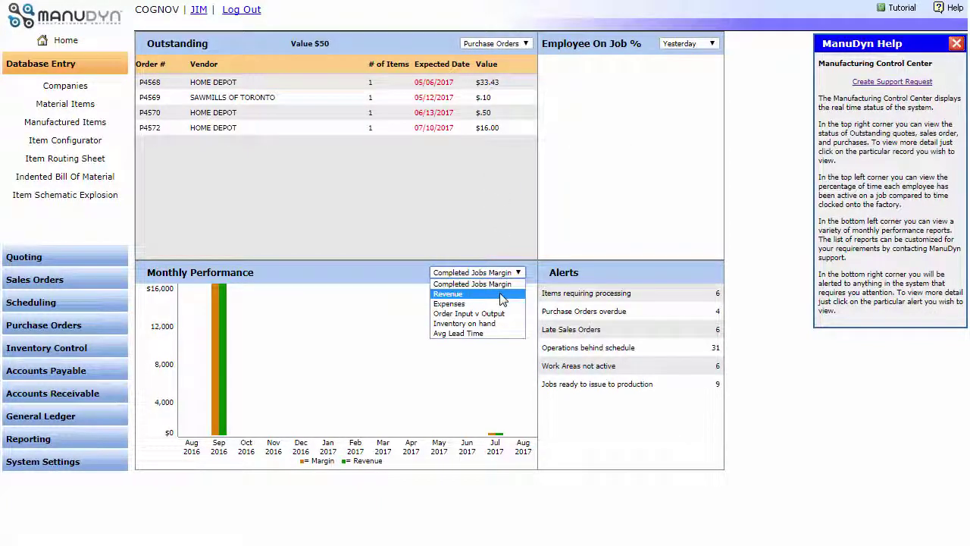
click(500, 297)
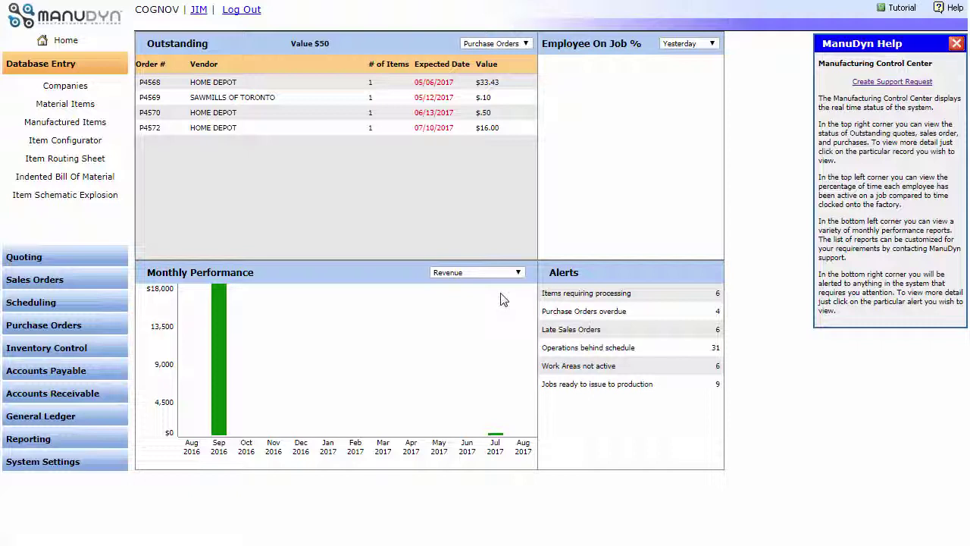
View the Monthly Performance chart for Expenses, Order Input v Output, Inventory on hand and Avg Lead Time in turn
click(516, 274)
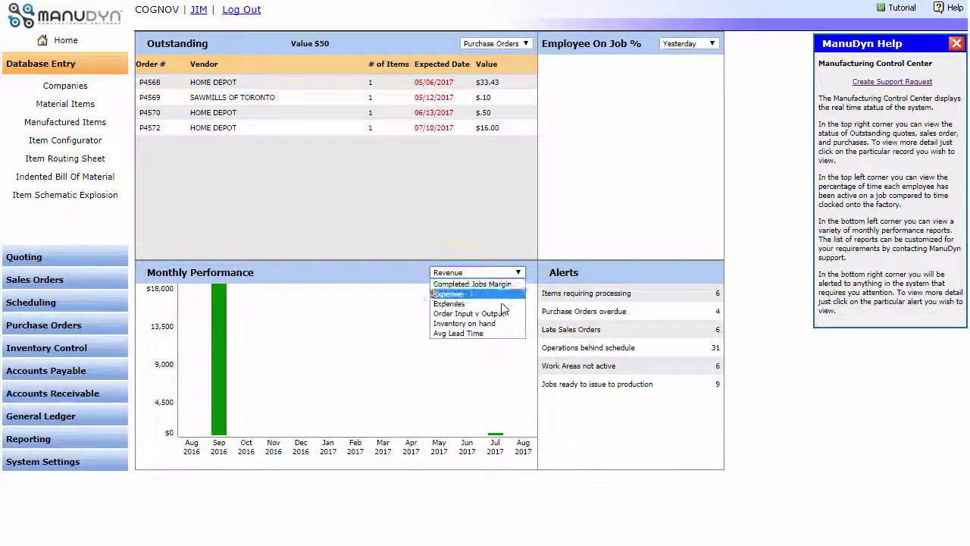
click(501, 304)
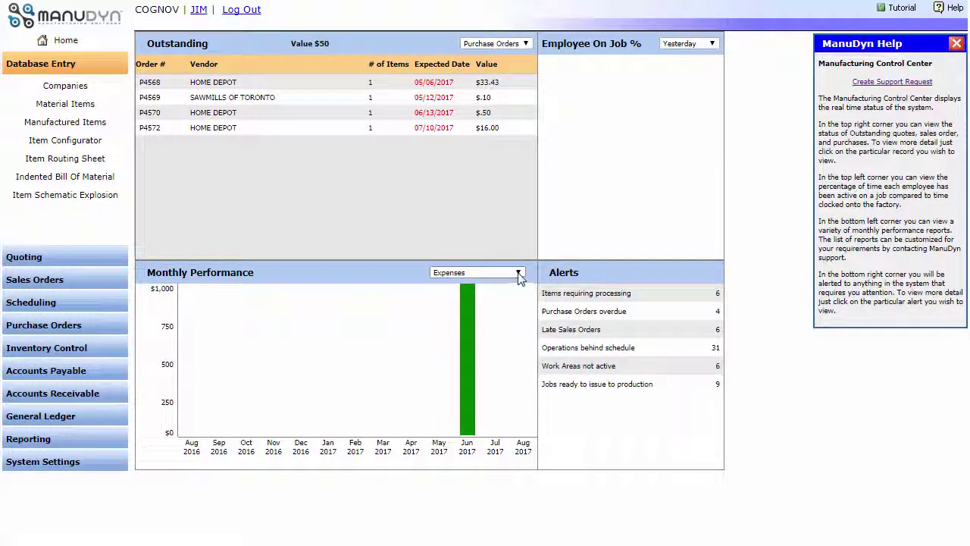
click(518, 273)
click(500, 315)
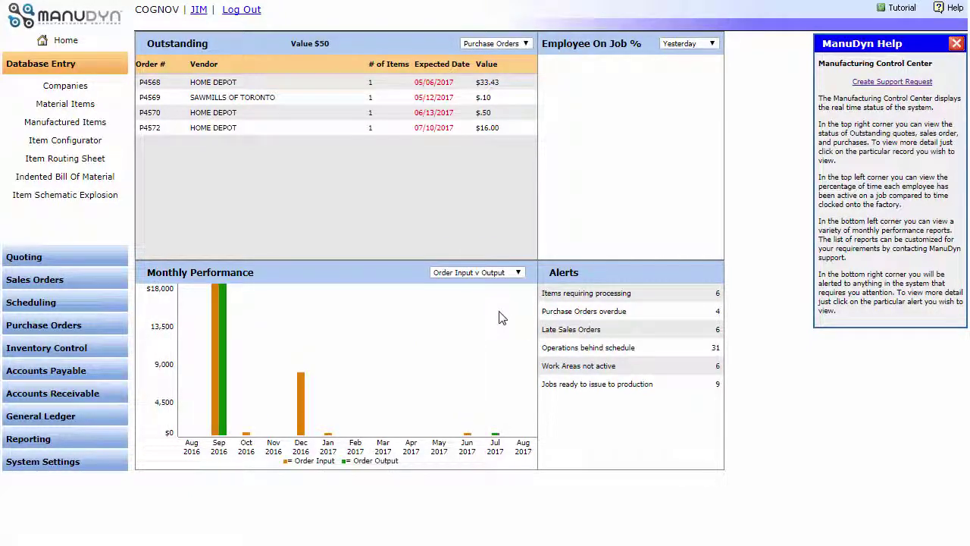
click(513, 275)
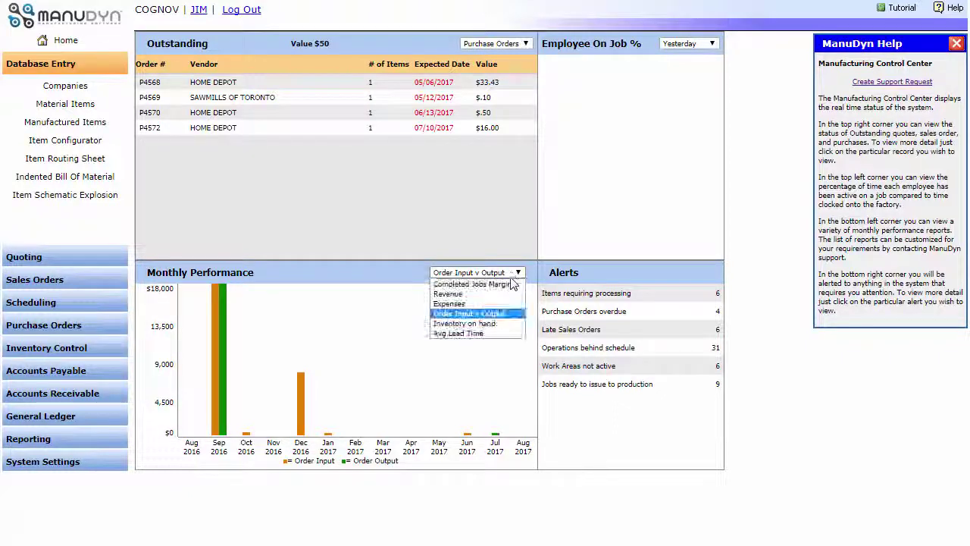
click(499, 325)
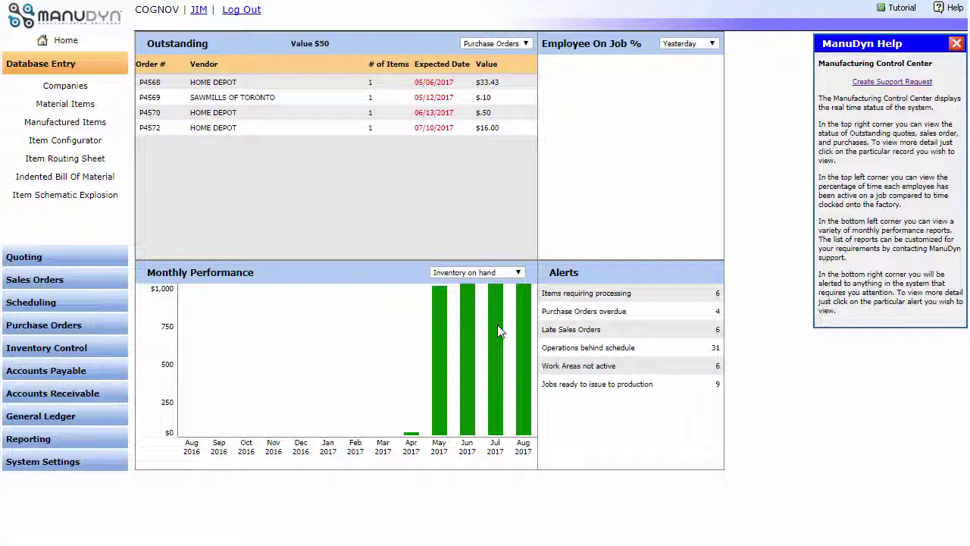
click(518, 274)
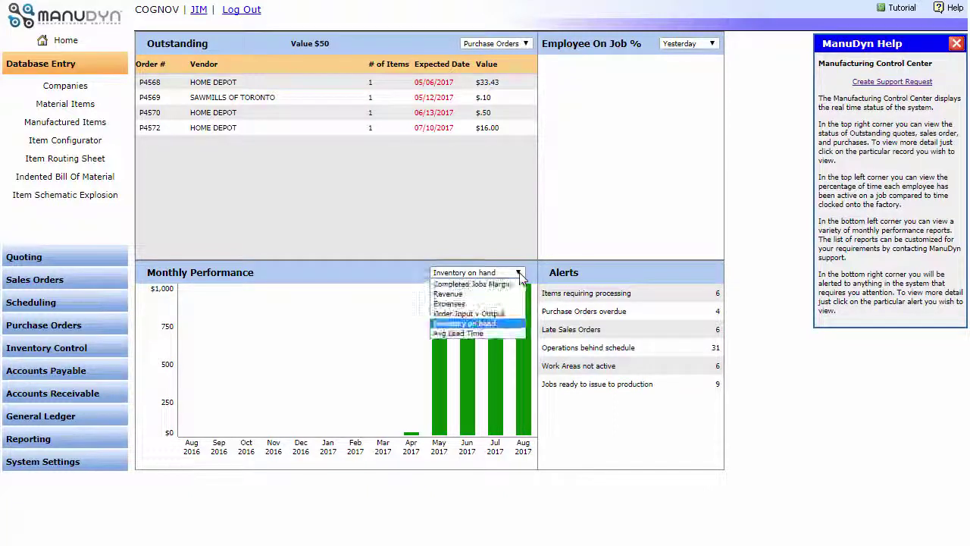
click(494, 334)
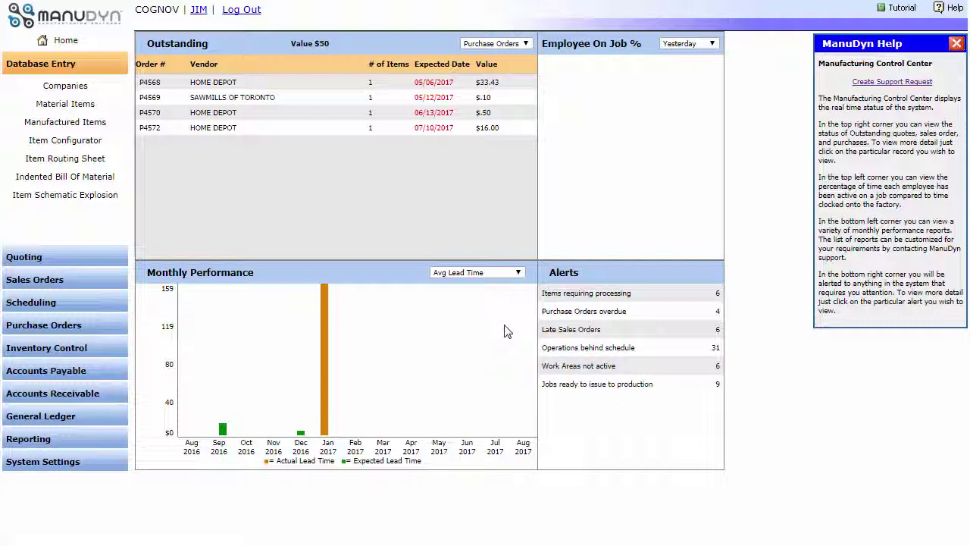
Show Employee On Job % for the Last 90 Days, and view the tutorial list before returning to the help text
click(695, 43)
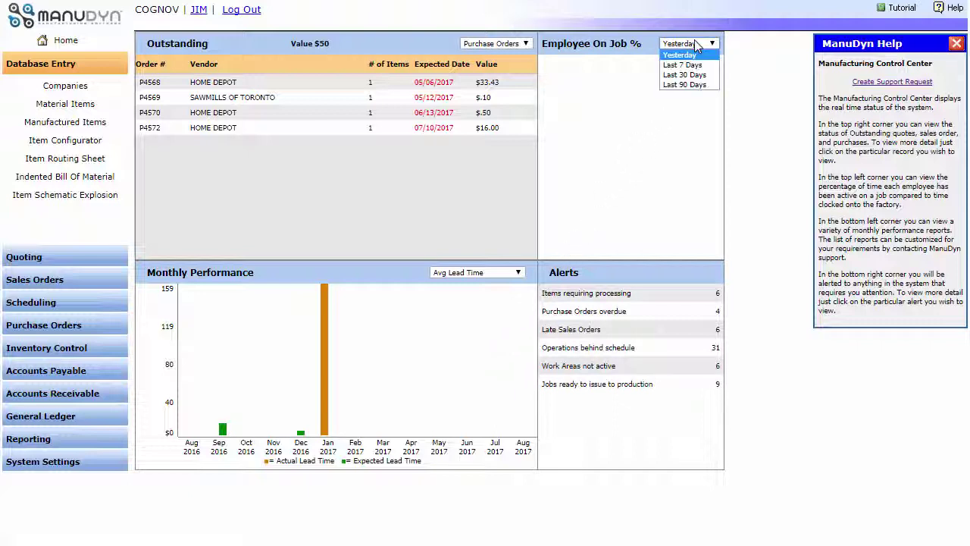
click(686, 85)
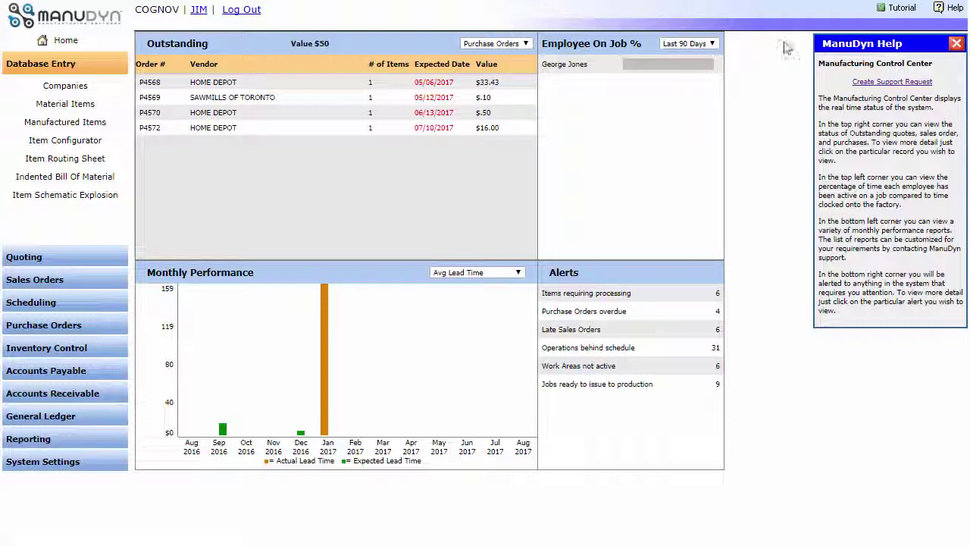
click(898, 10)
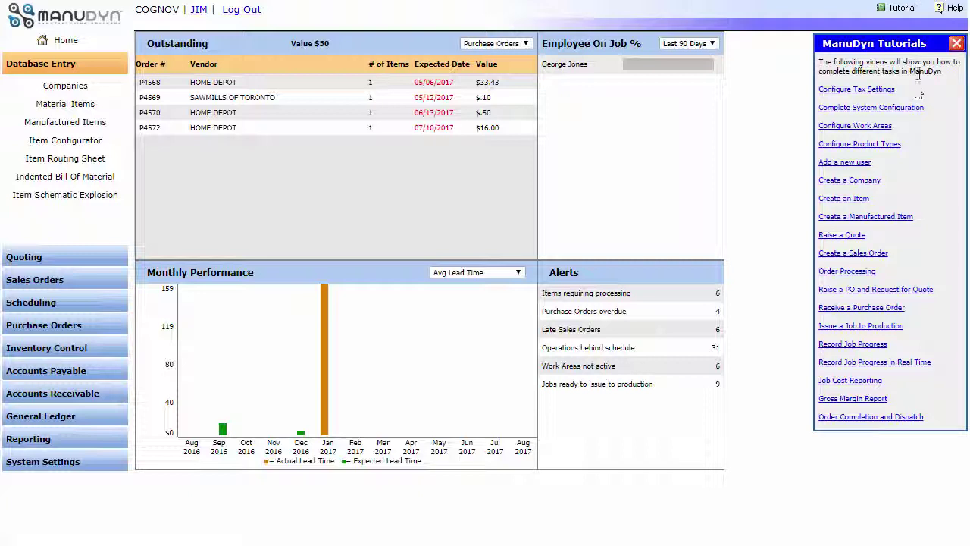
click(944, 11)
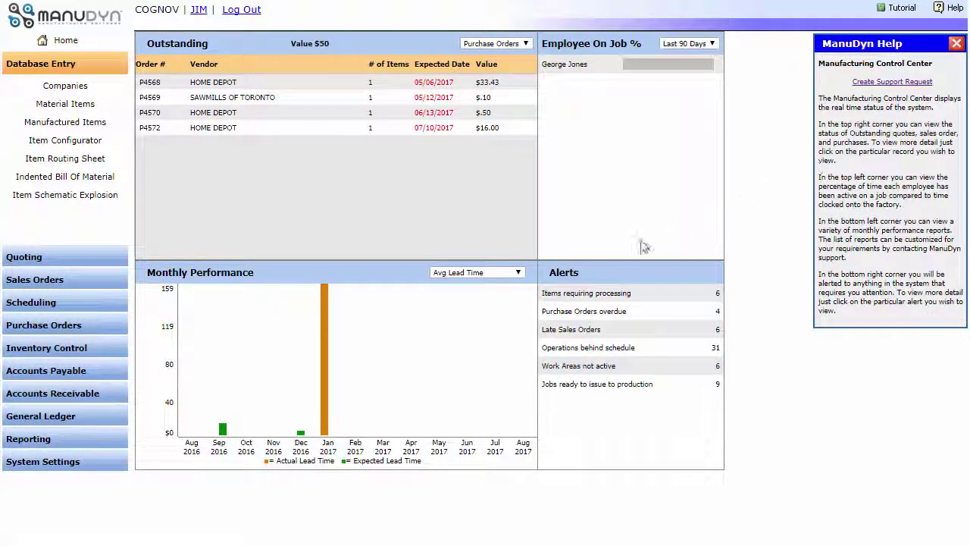
Open the general system options and examine the production calendar with its standard and non-standard days
click(66, 461)
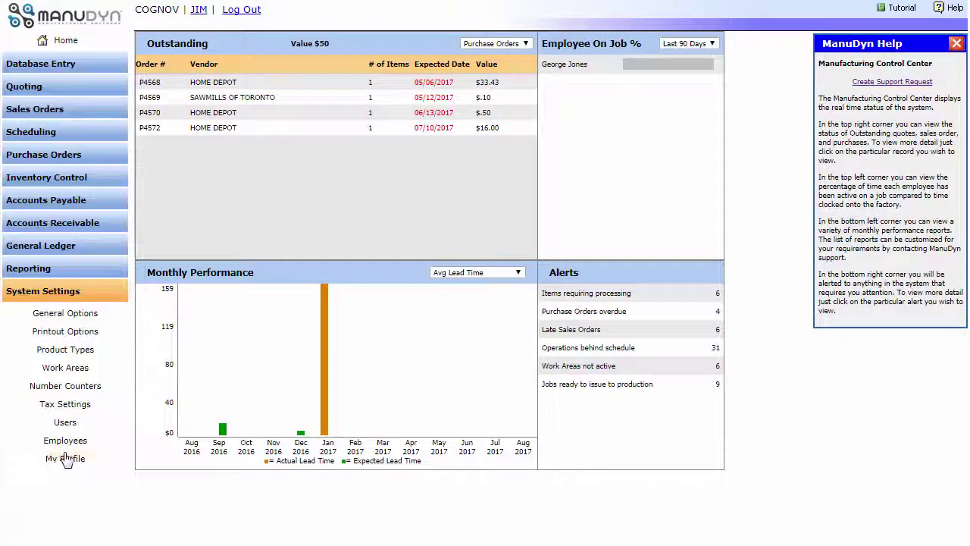
click(70, 318)
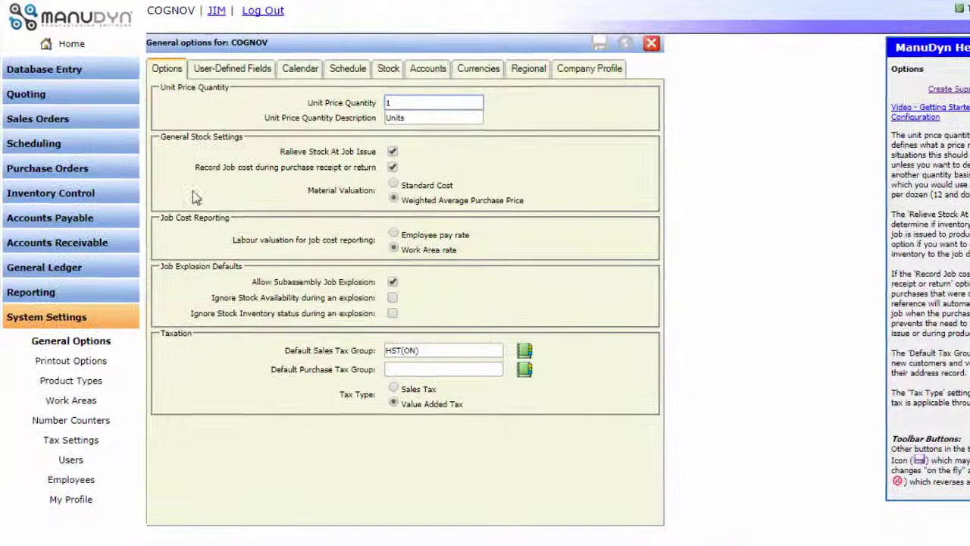
click(307, 70)
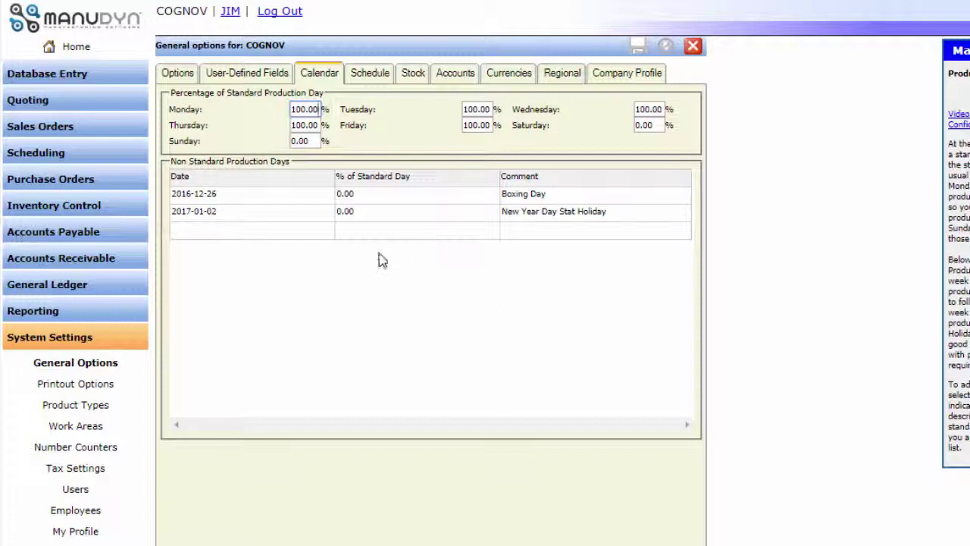
Look up the KITTING work area and display its estimating, scheduling and capacity settings
click(82, 427)
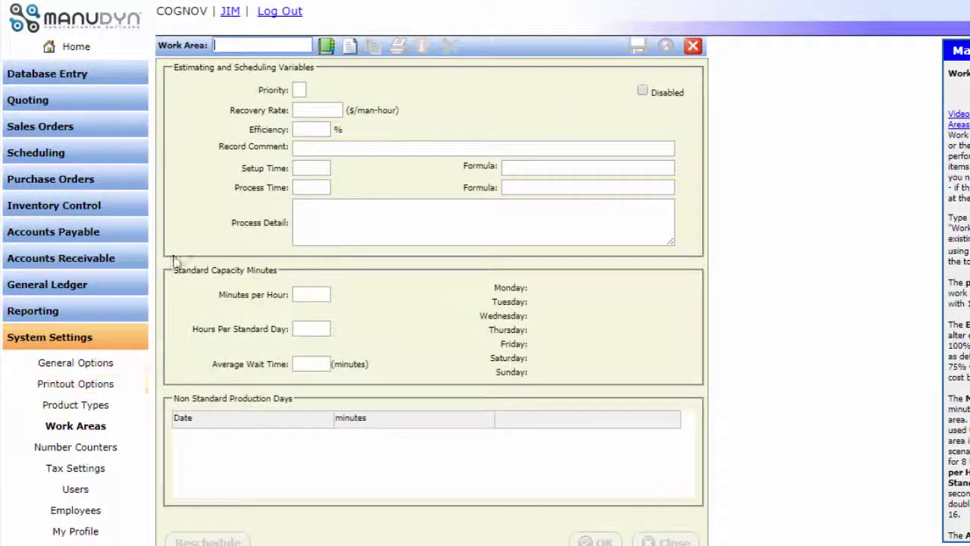
click(328, 45)
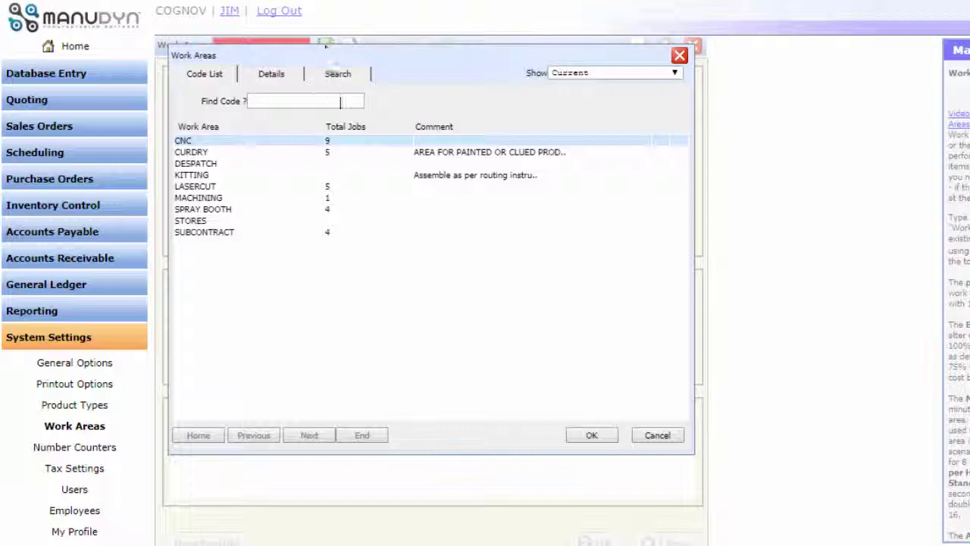
click(364, 176)
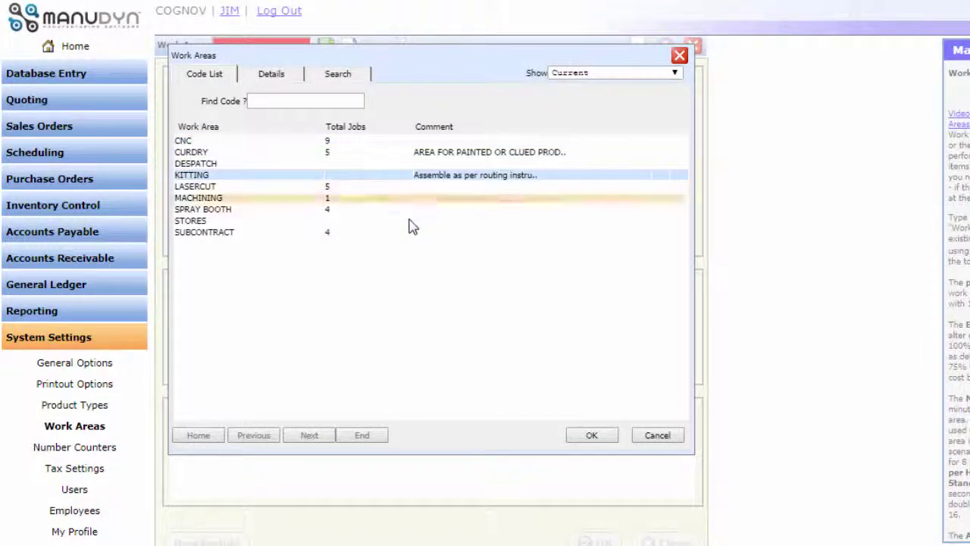
click(590, 435)
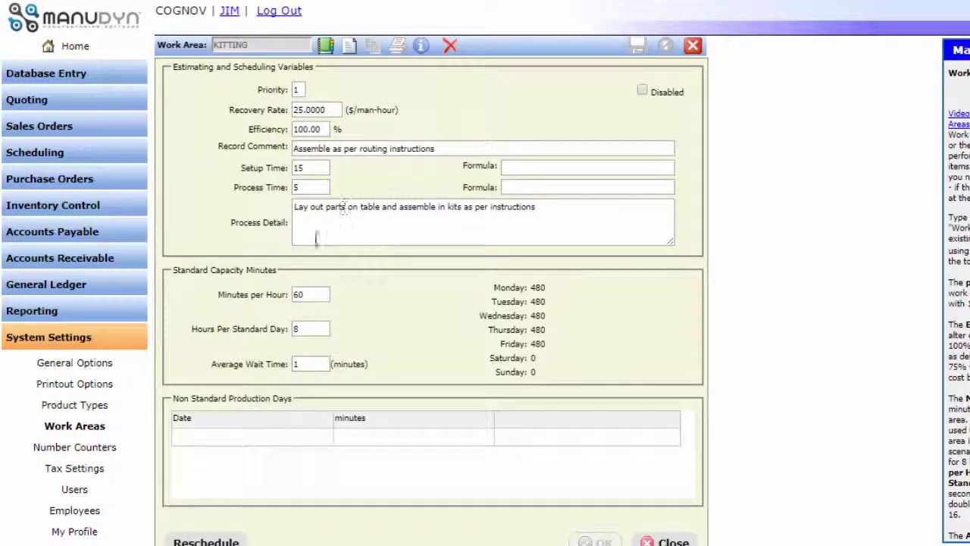
Examine the stock settings in the general options, including units of measure, stores and price list categories
click(94, 370)
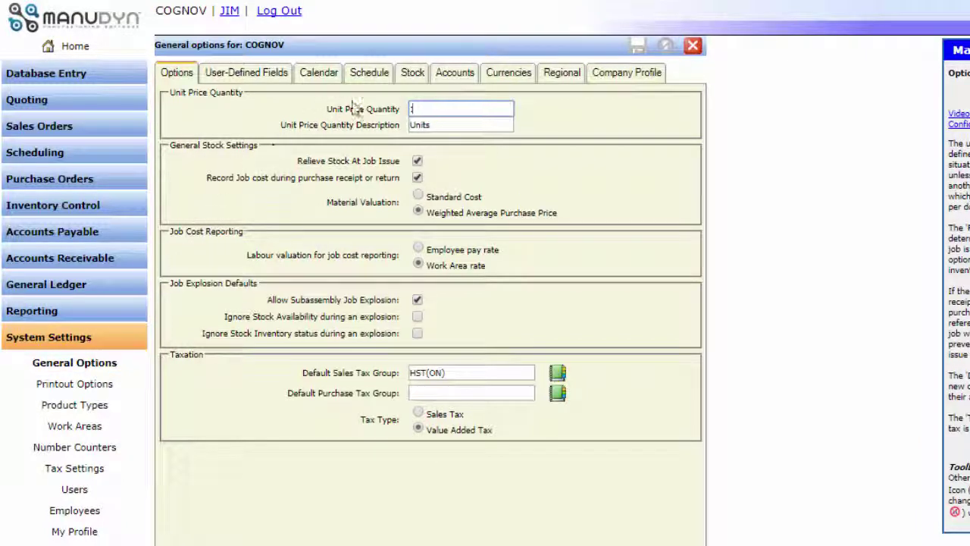
click(414, 76)
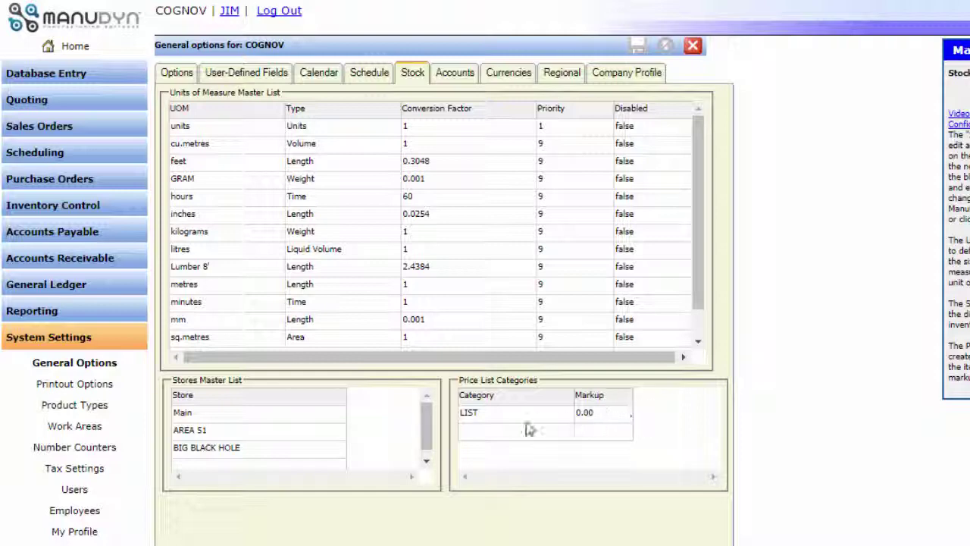
Load the ALLPRODUCTS product type and examine its standard data, quote defaults and critical sizes
click(97, 407)
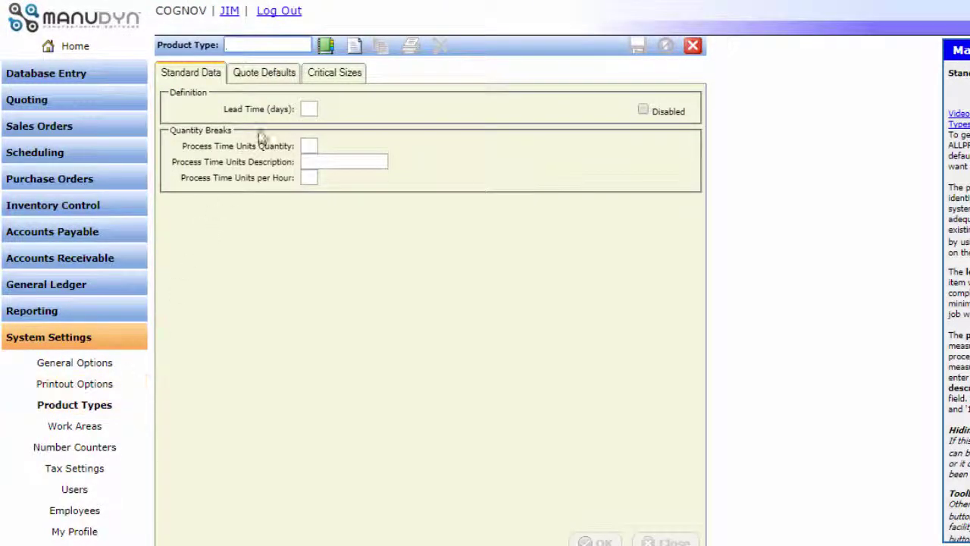
click(326, 47)
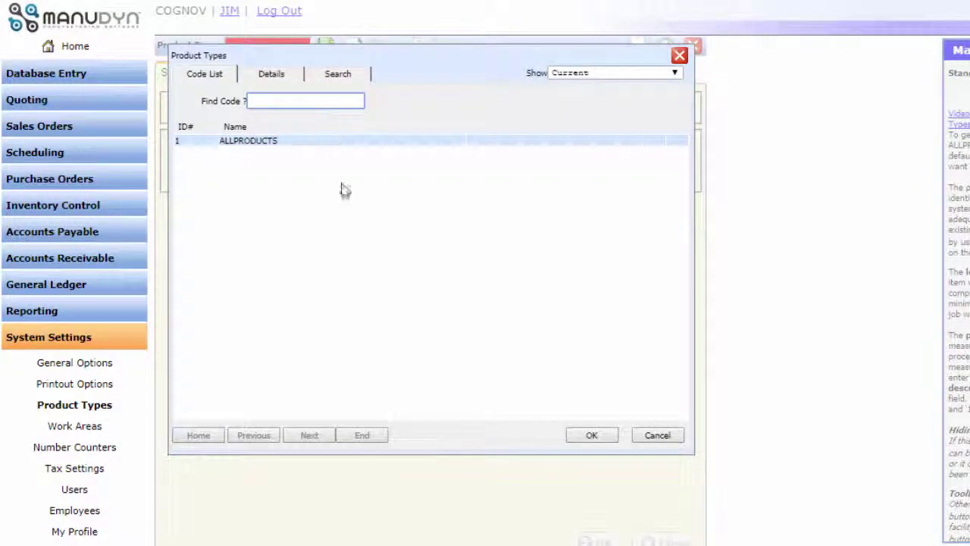
click(585, 436)
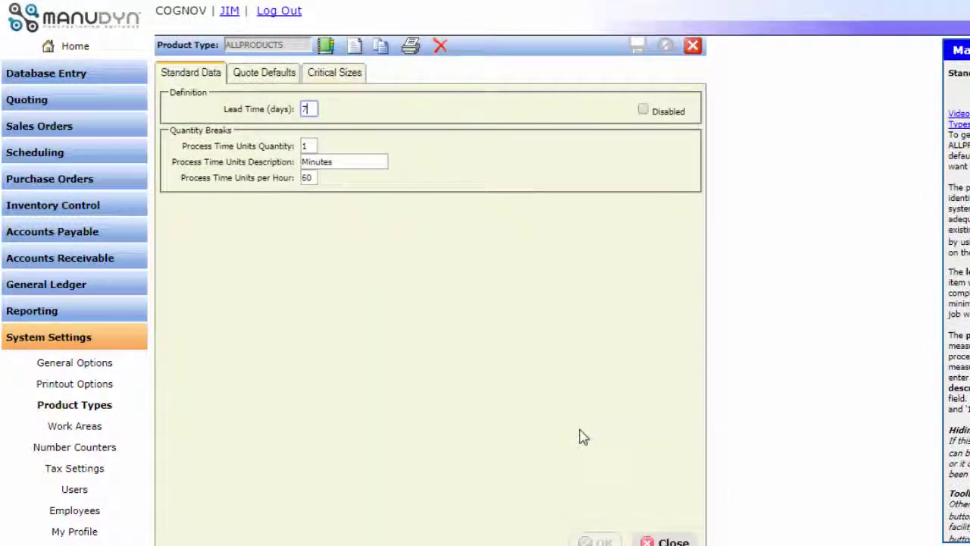
click(267, 80)
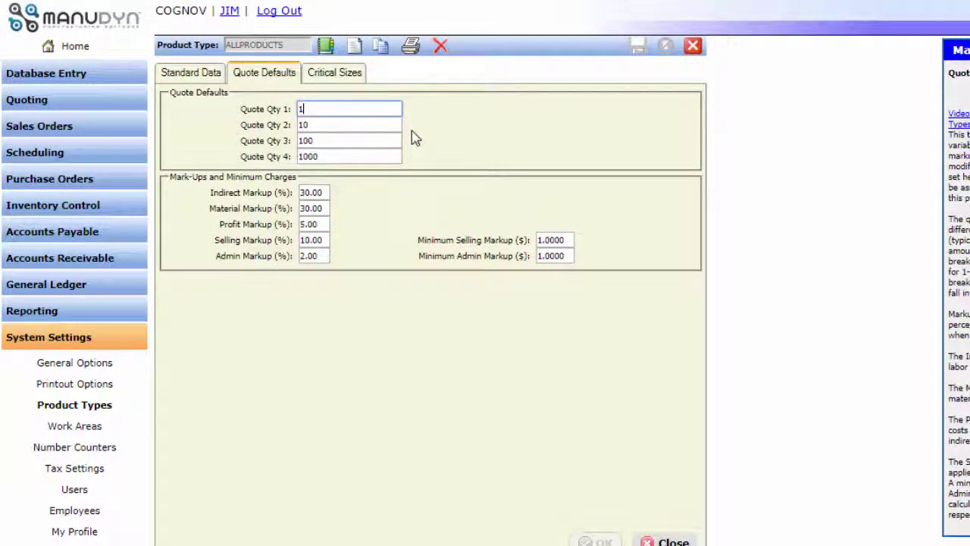
click(343, 81)
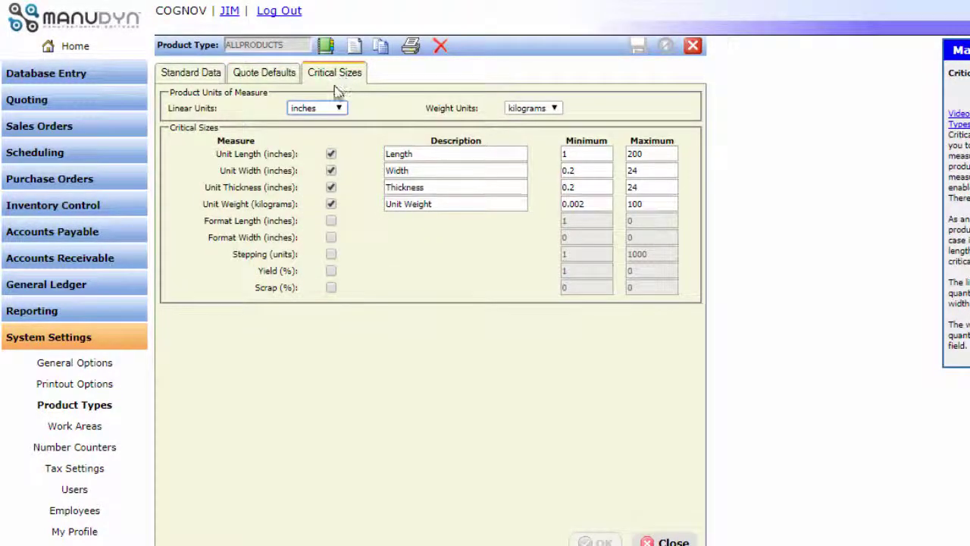
Load the TEST user account and examine its profile and permissions
click(75, 491)
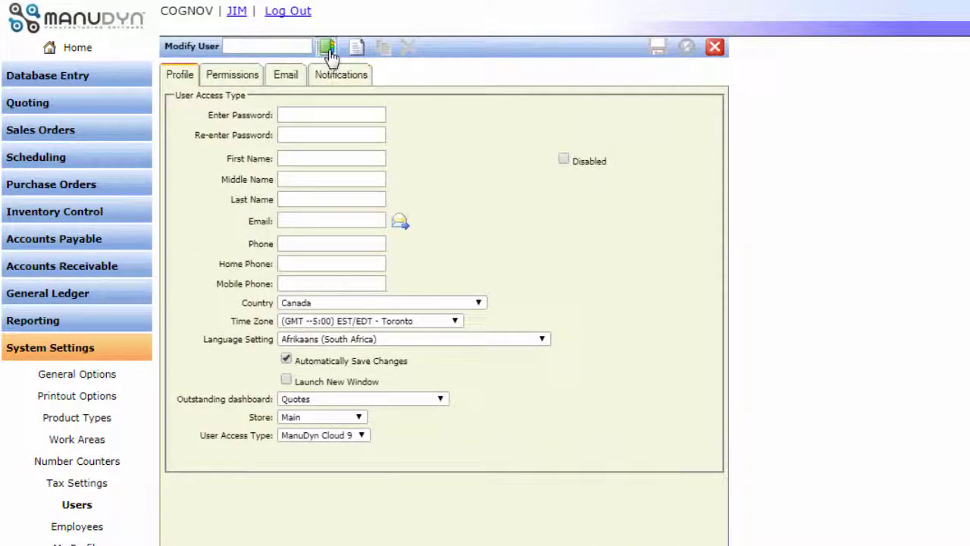
click(327, 46)
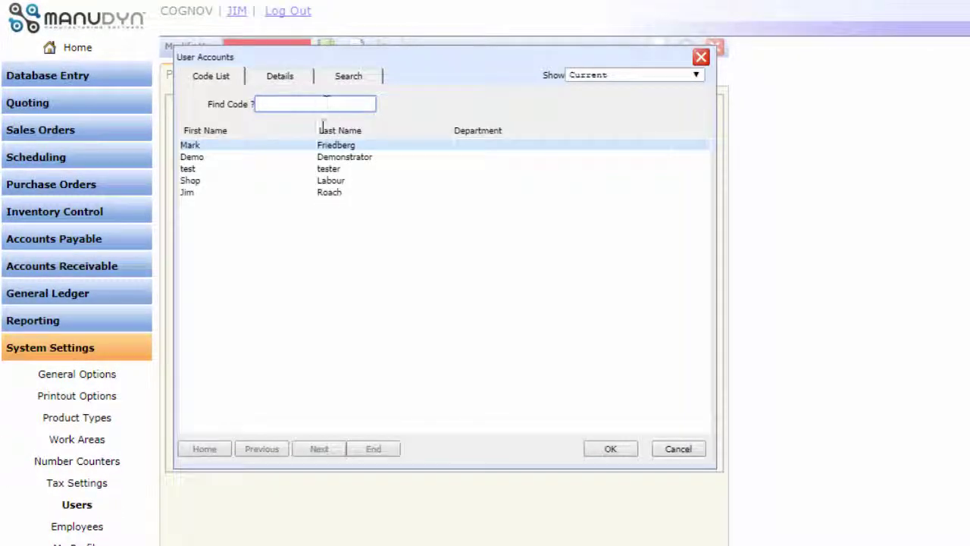
click(320, 169)
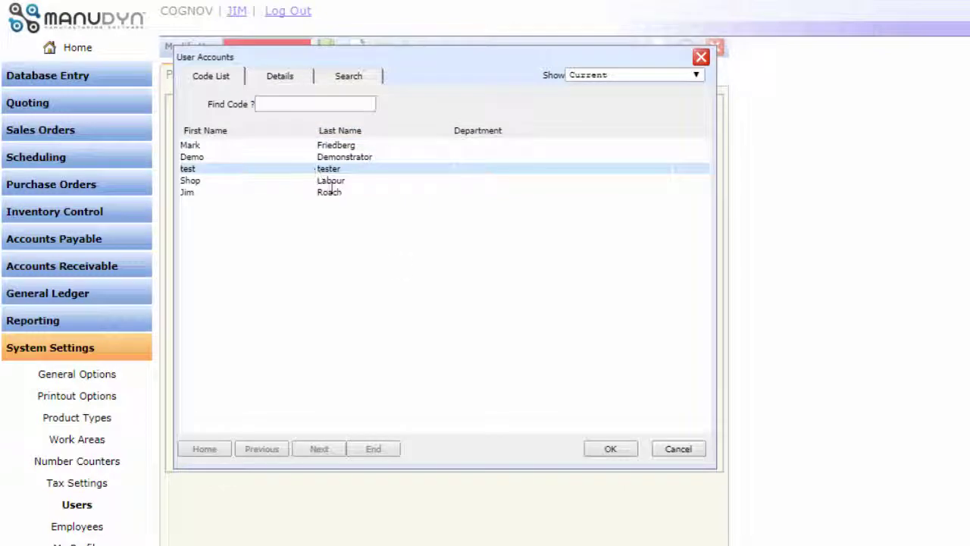
click(598, 449)
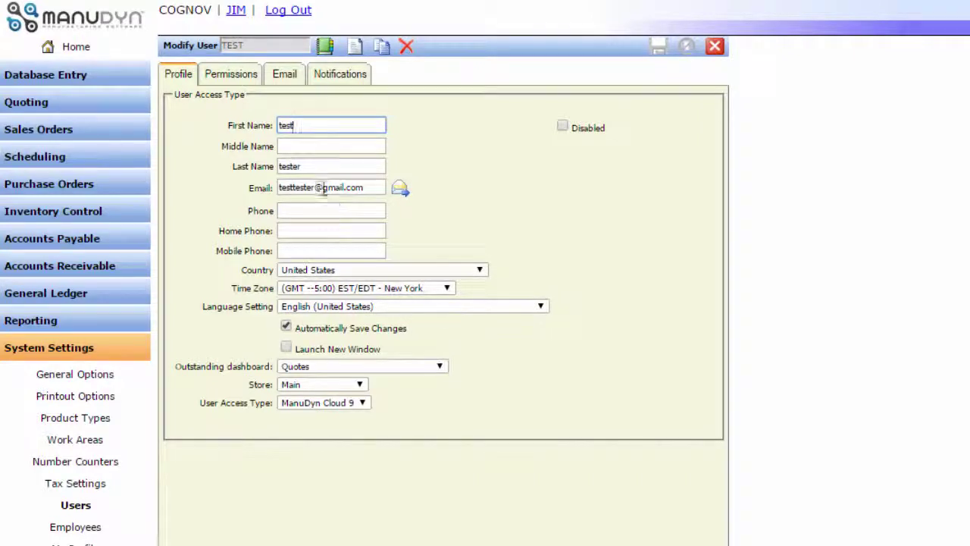
click(244, 82)
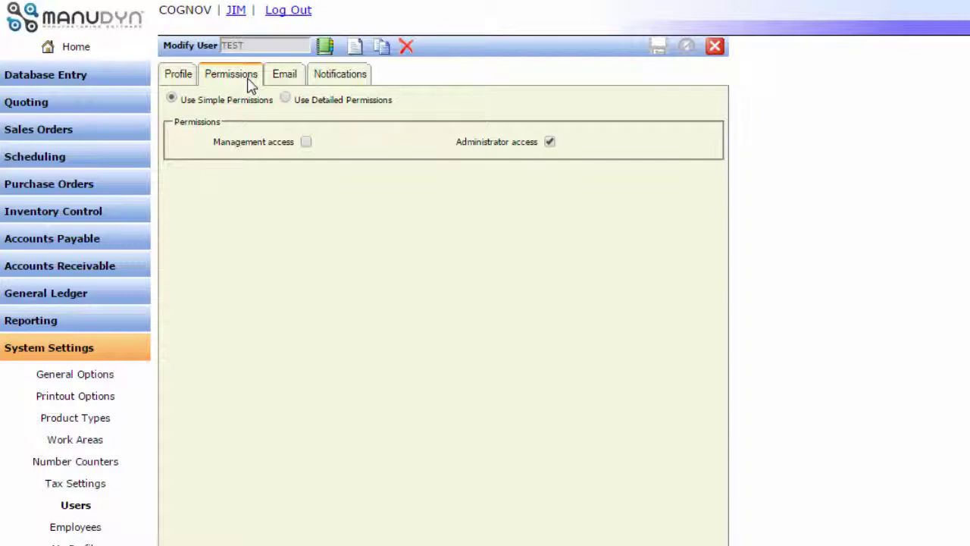
Load the GENERAL LABOUR employee record and examine its details, standard times and payroll data
click(93, 516)
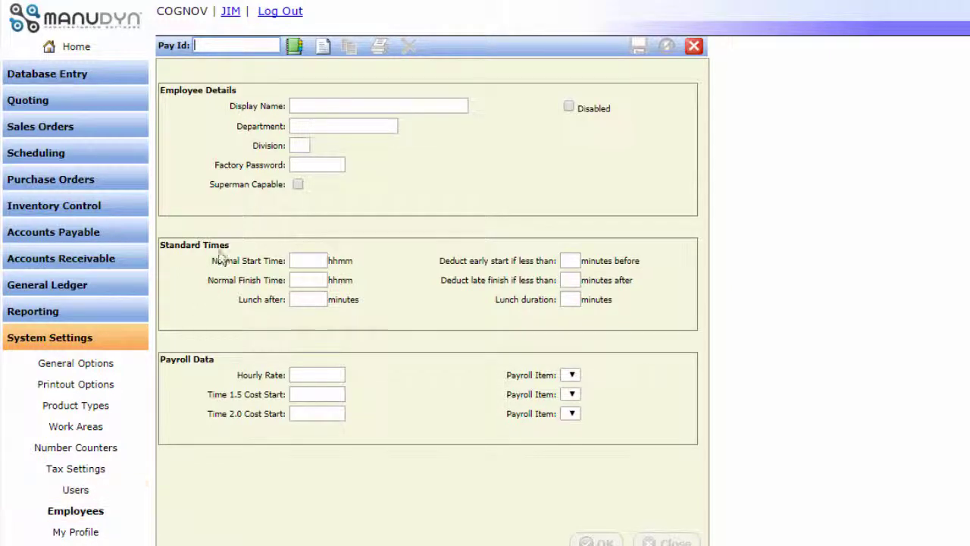
click(294, 45)
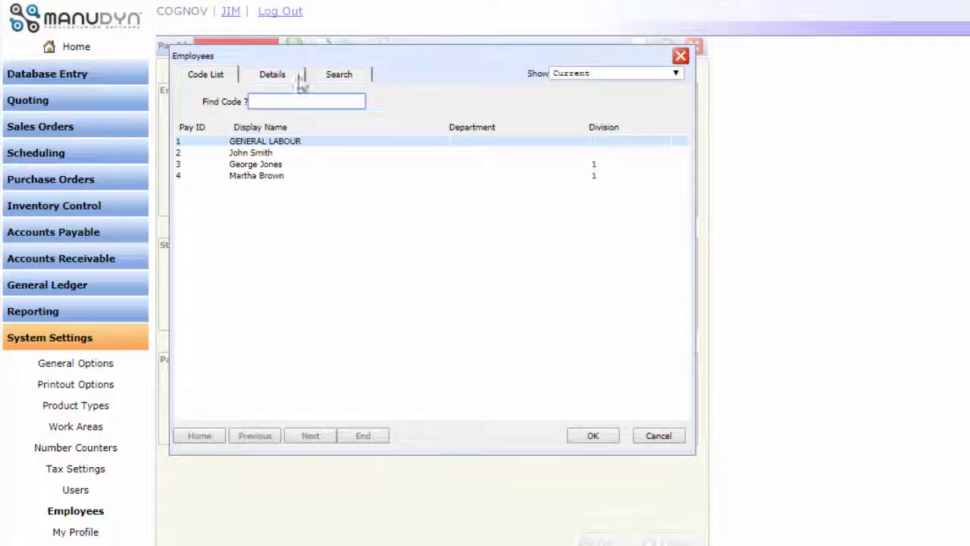
click(582, 436)
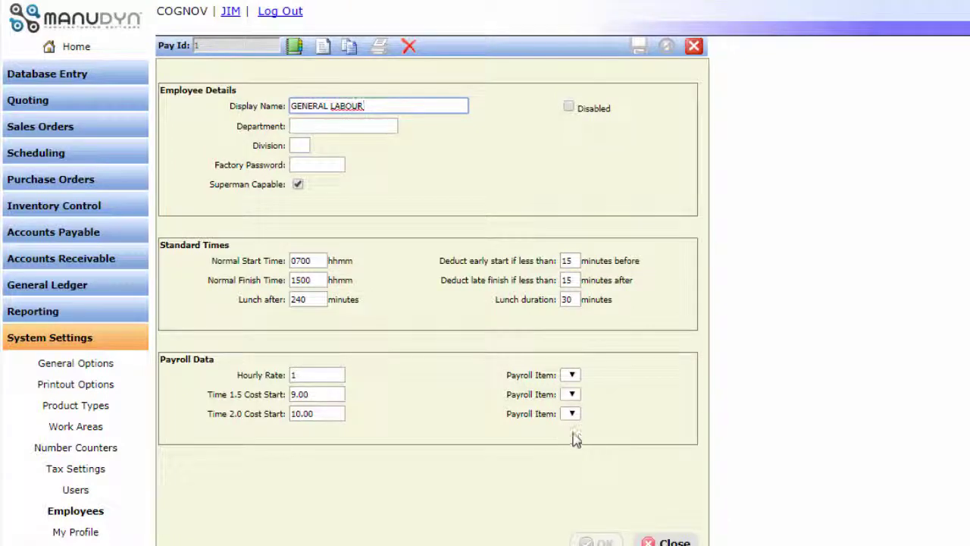
Load the TOY4U company record and review its type choices, keeping Customer & Supplier
click(81, 73)
click(75, 99)
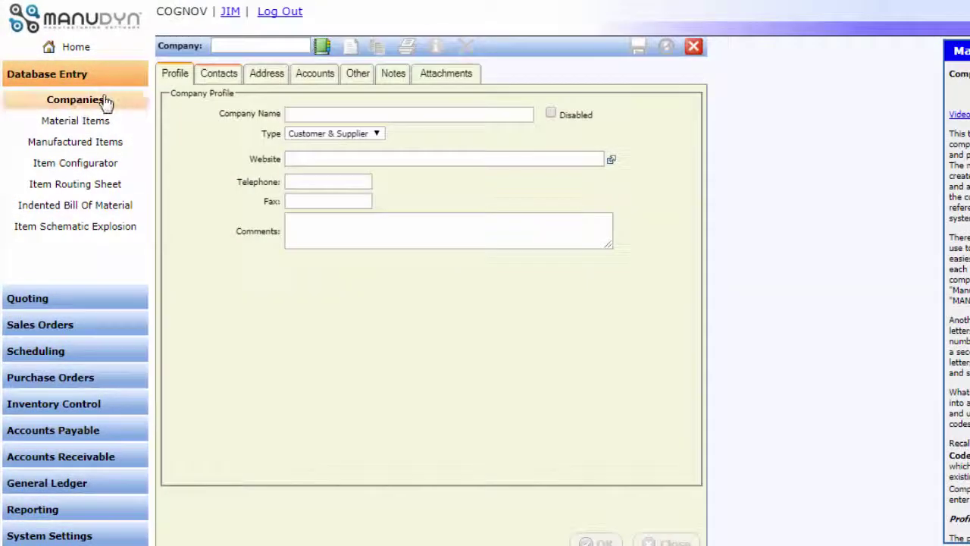
click(323, 48)
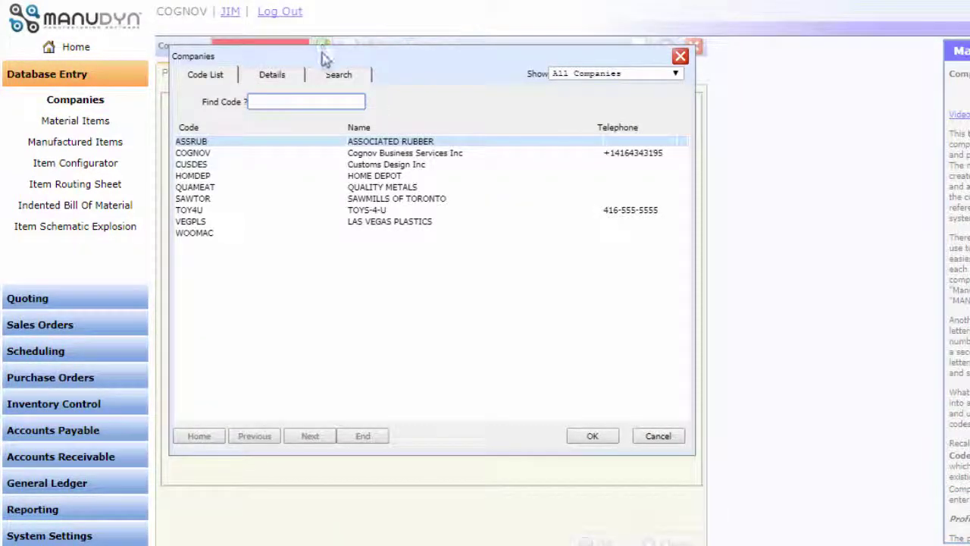
click(343, 211)
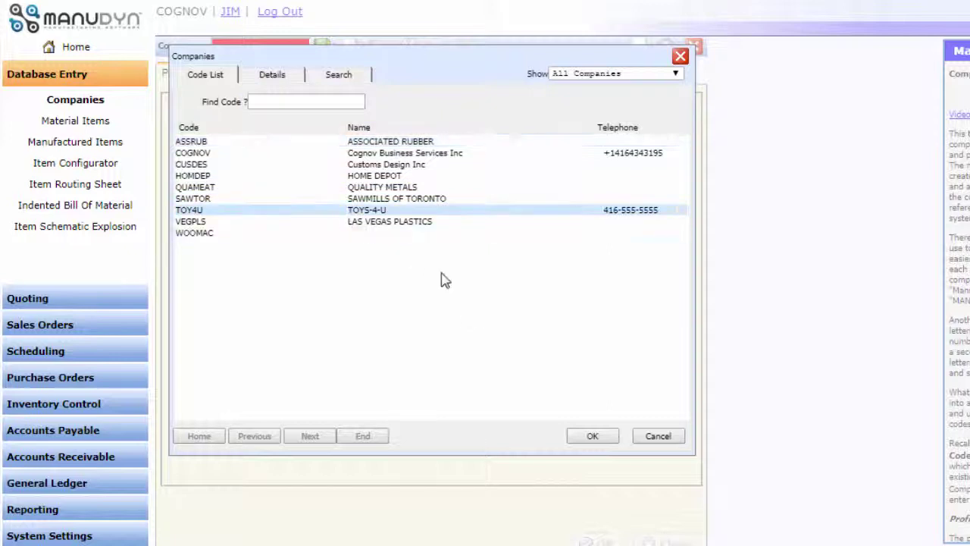
click(583, 436)
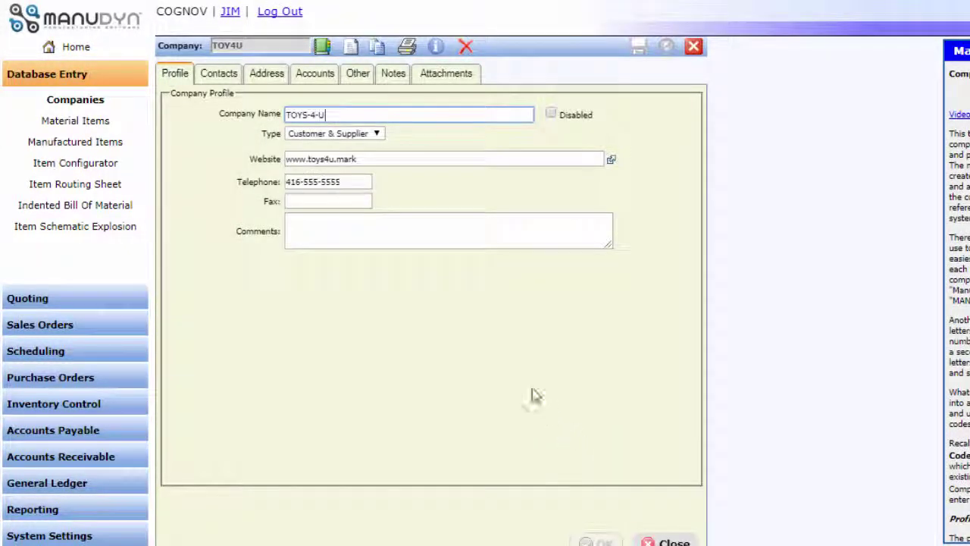
click(373, 137)
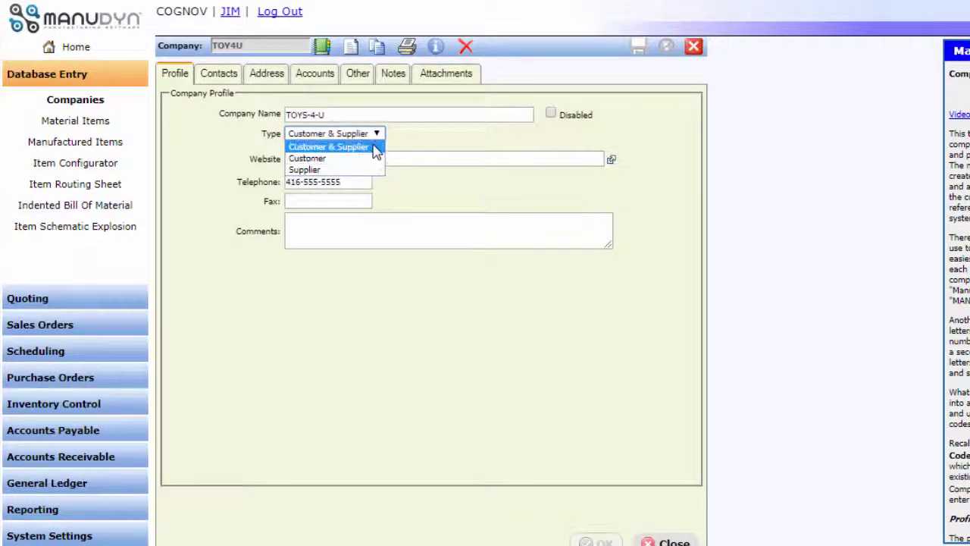
click(376, 147)
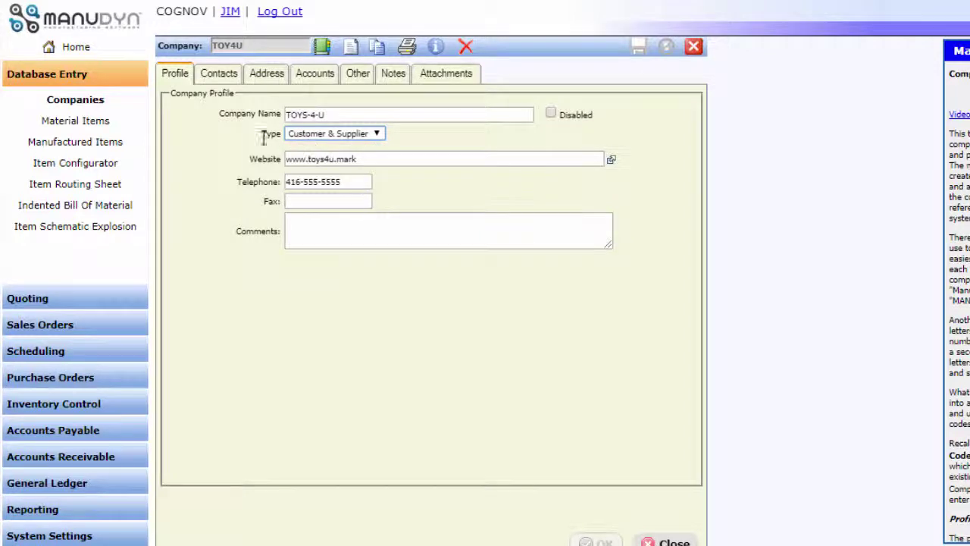
Load material item 030-C12L14-062HEX and examine its attributes, supplier details and store details
click(79, 123)
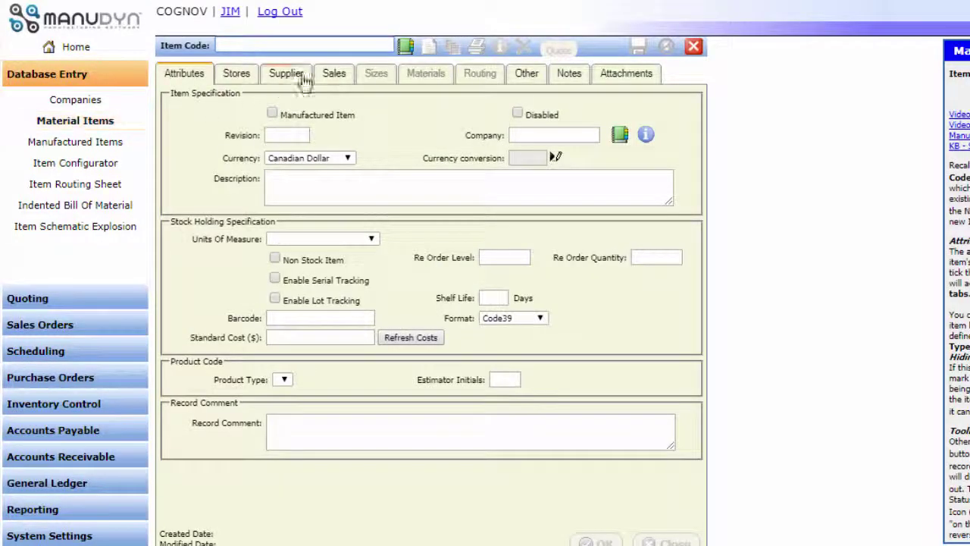
click(405, 49)
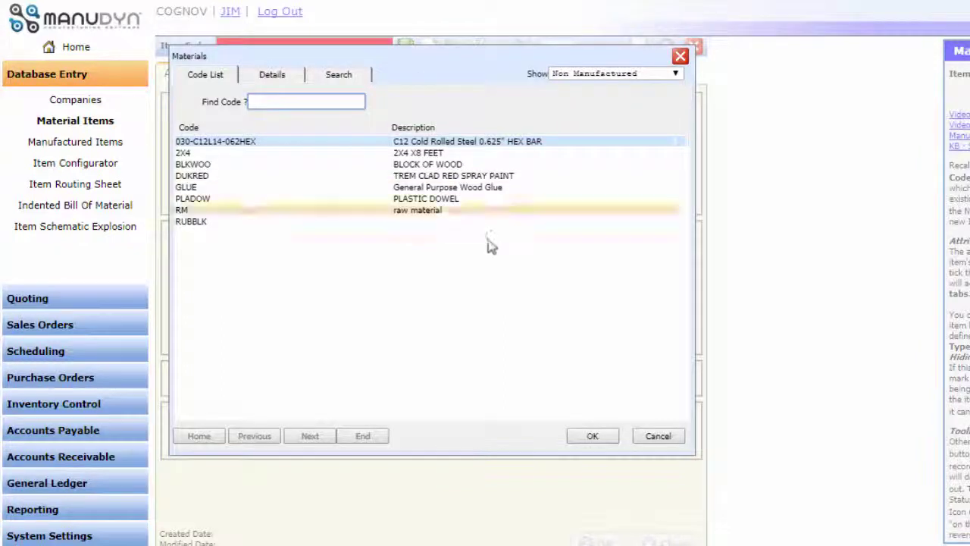
click(594, 437)
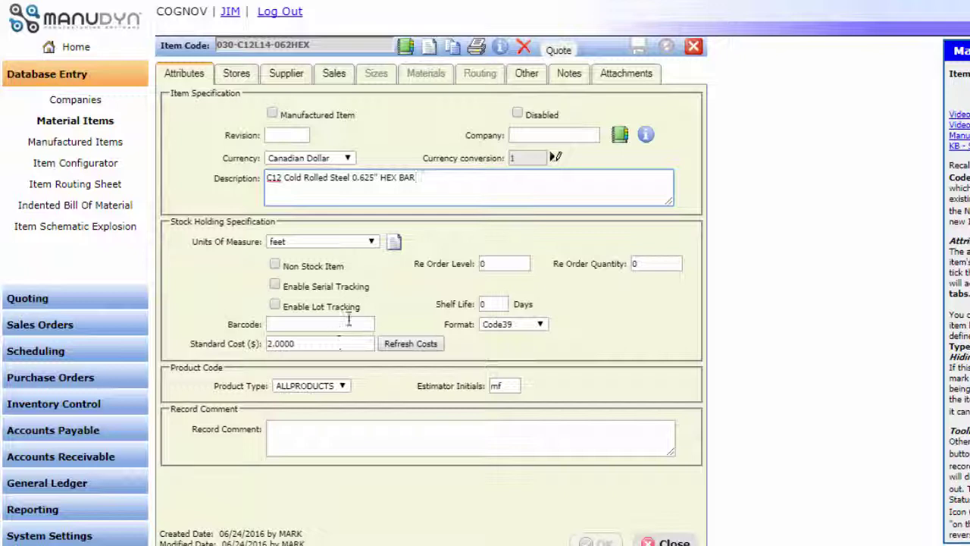
click(294, 76)
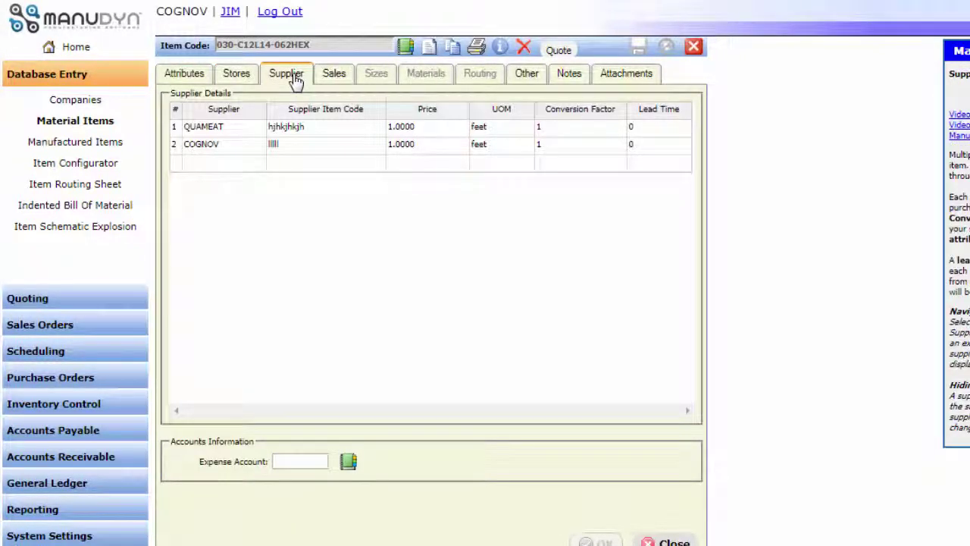
click(236, 77)
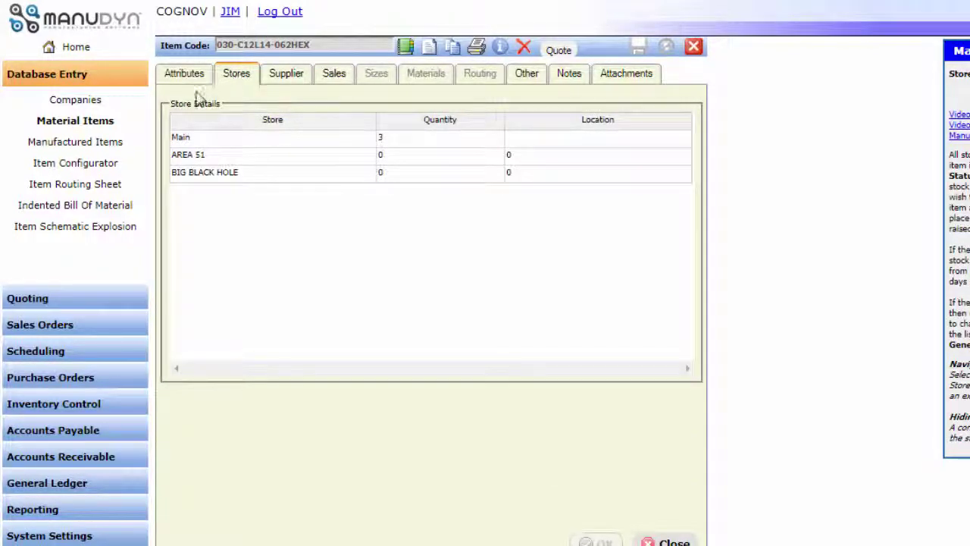
Load the manufactured item DUKTOY and examine its attributes, material list and routing operations
click(80, 144)
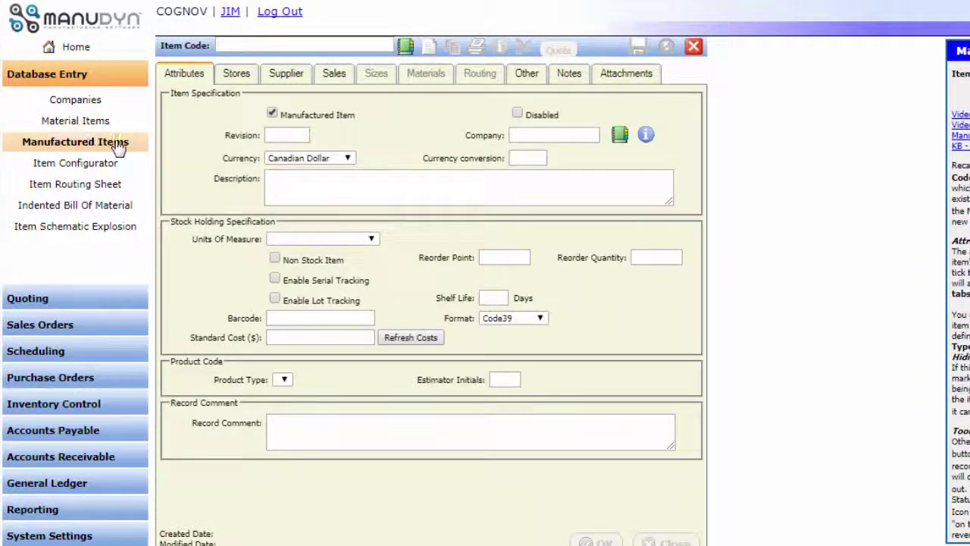
click(404, 48)
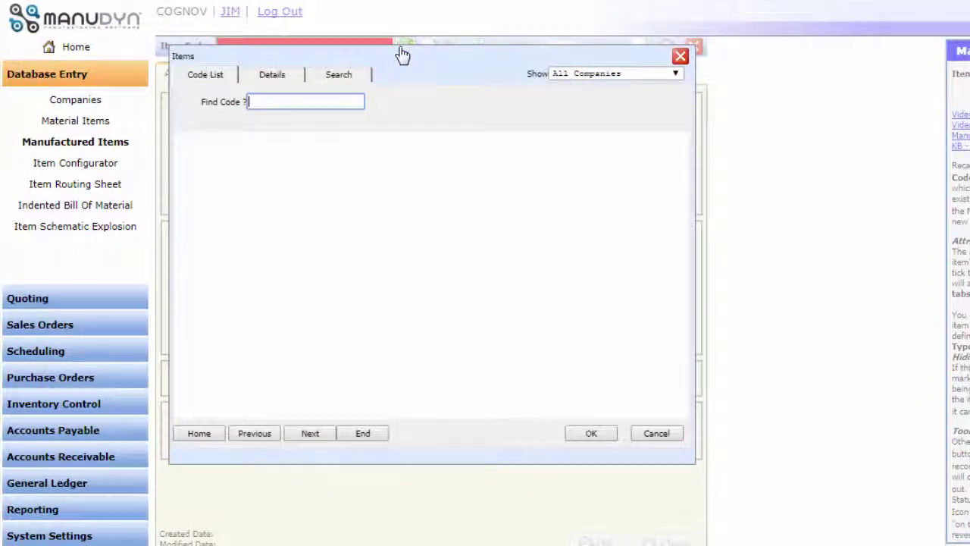
click(391, 187)
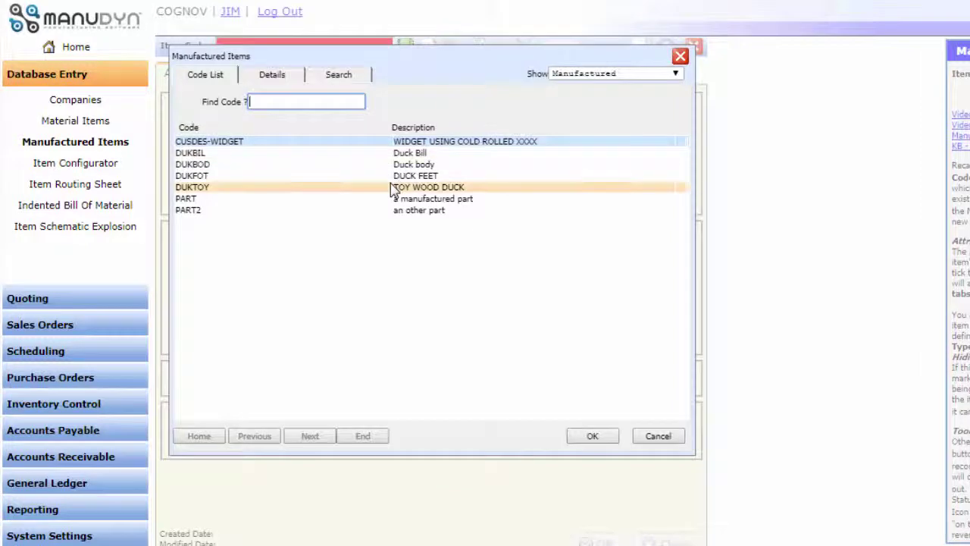
click(592, 434)
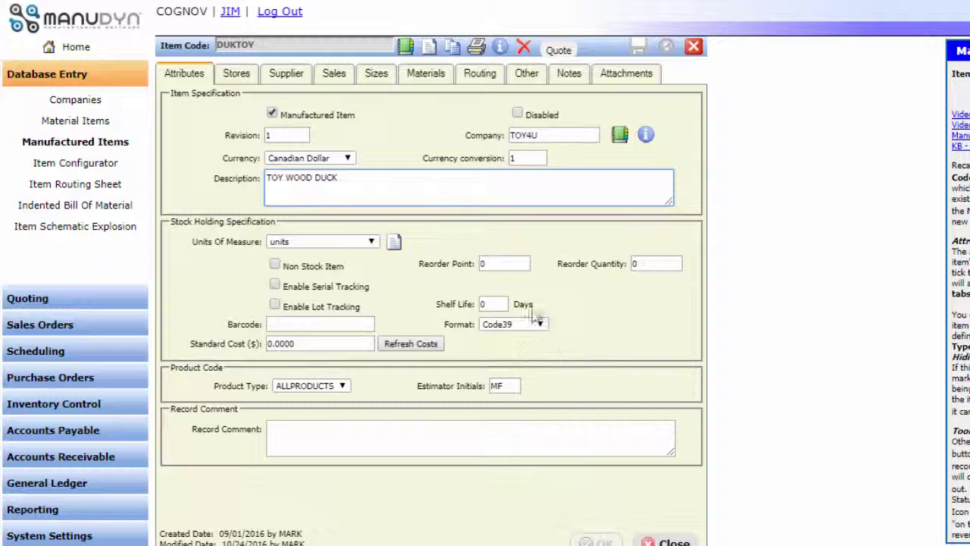
click(430, 80)
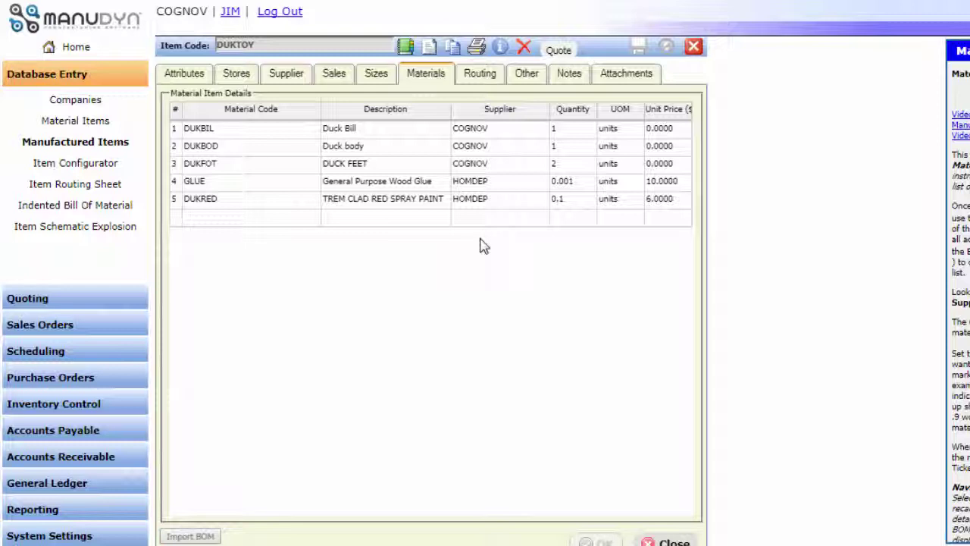
click(489, 84)
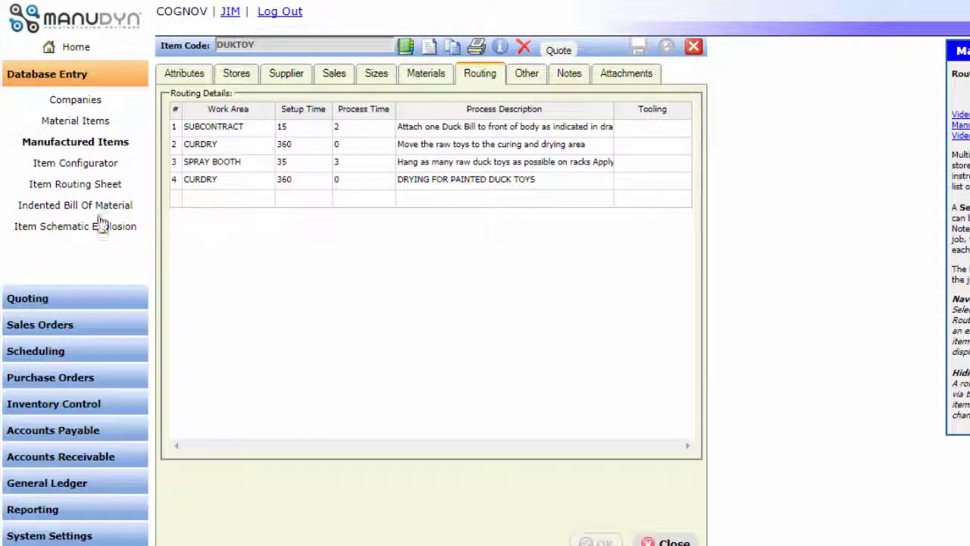
Preview the indented bill of material report for DUKTOY at quantity 1, and close the preview
click(69, 211)
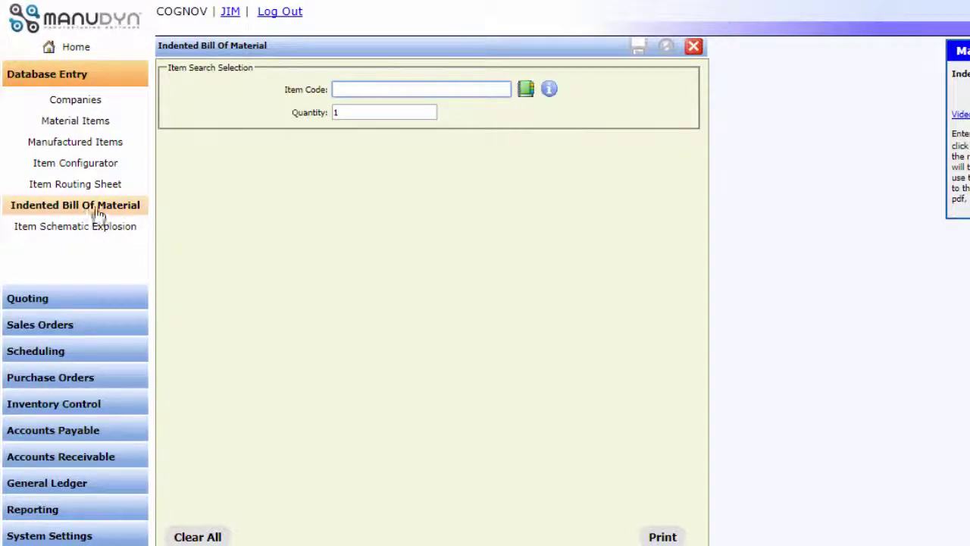
click(525, 88)
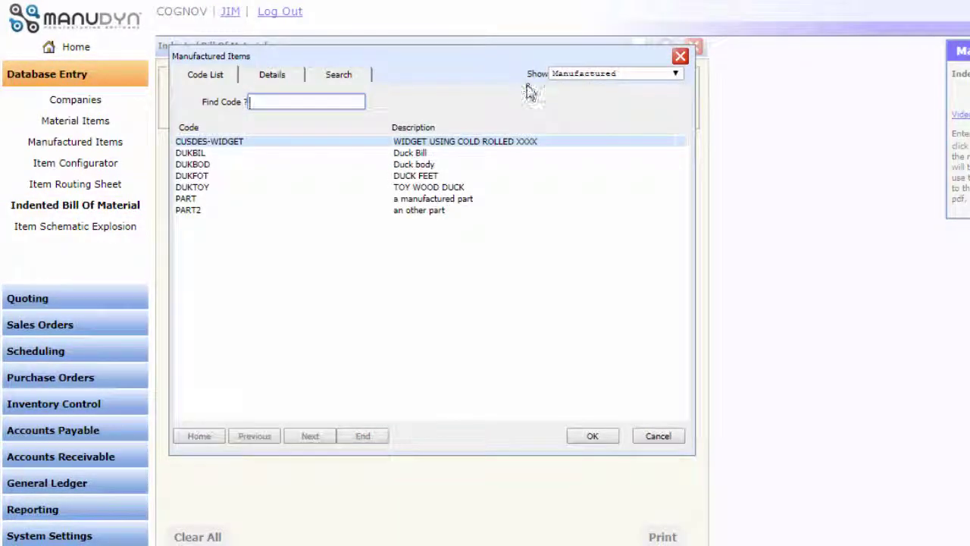
click(448, 185)
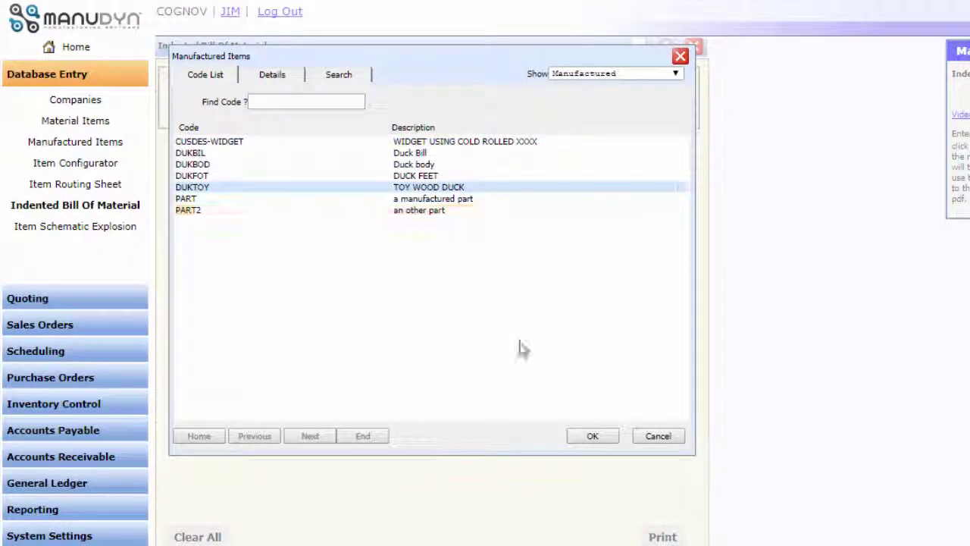
click(585, 438)
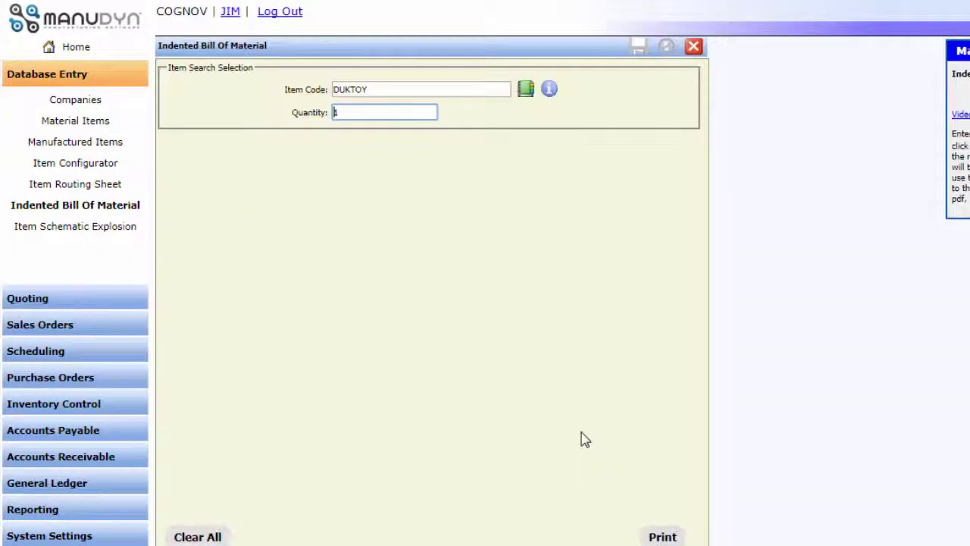
click(659, 536)
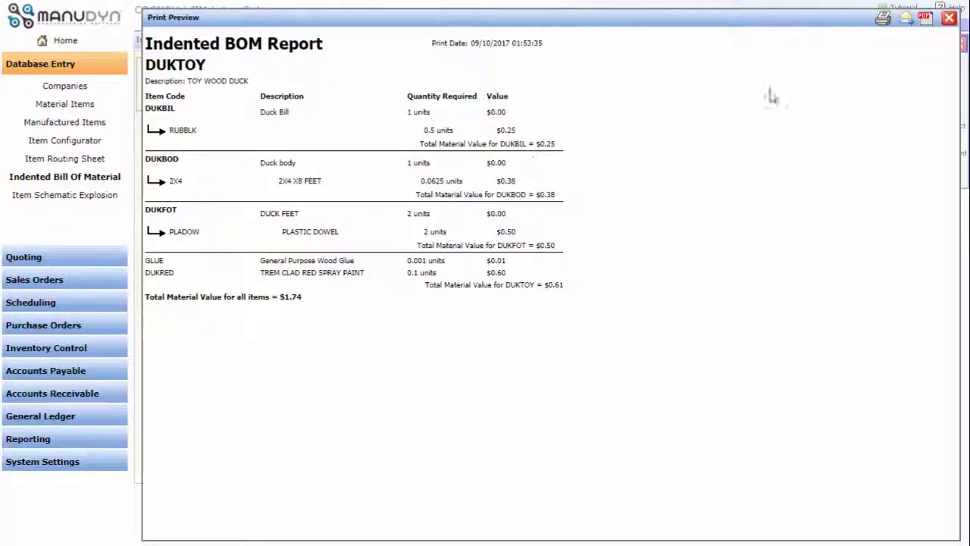
click(949, 17)
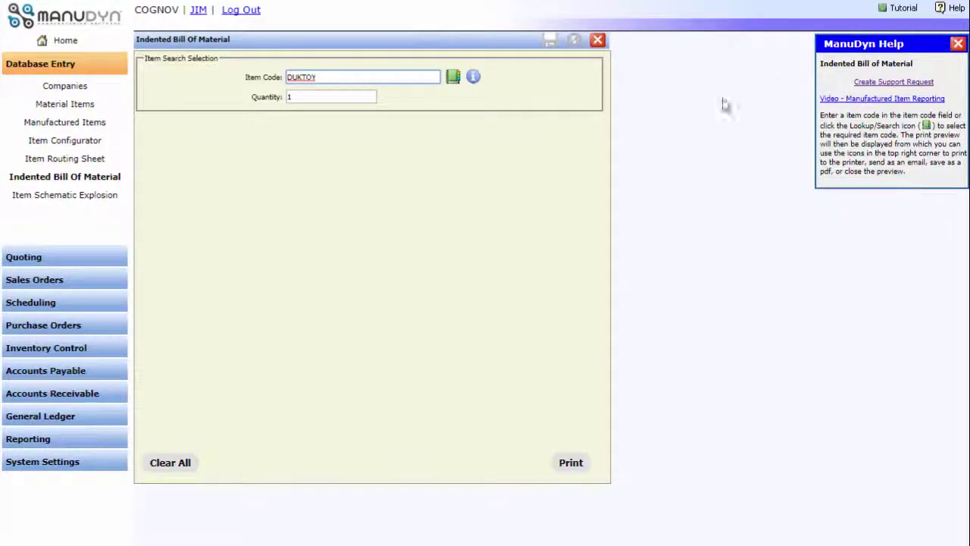
Preview the item routing sheet for the single item DUKTOY, read through it and close the preview
click(67, 162)
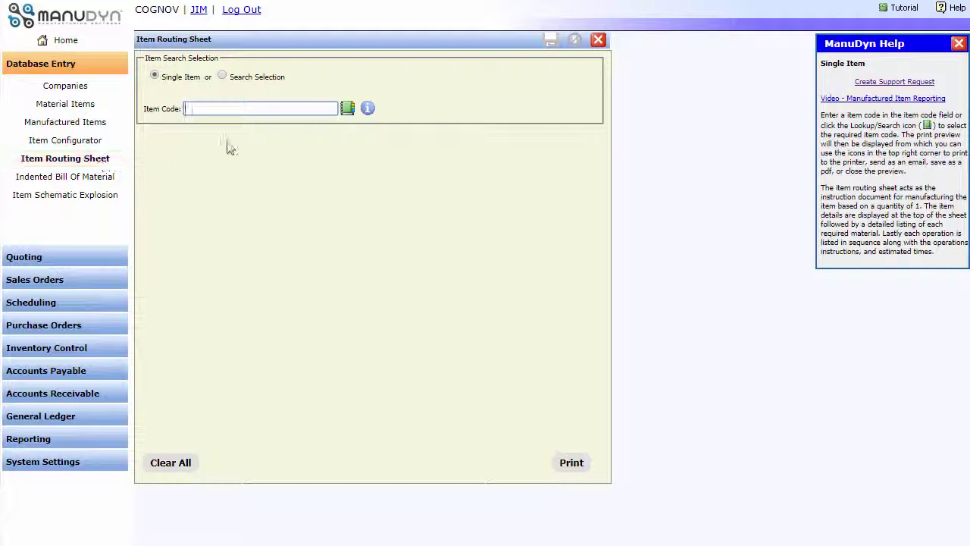
click(348, 109)
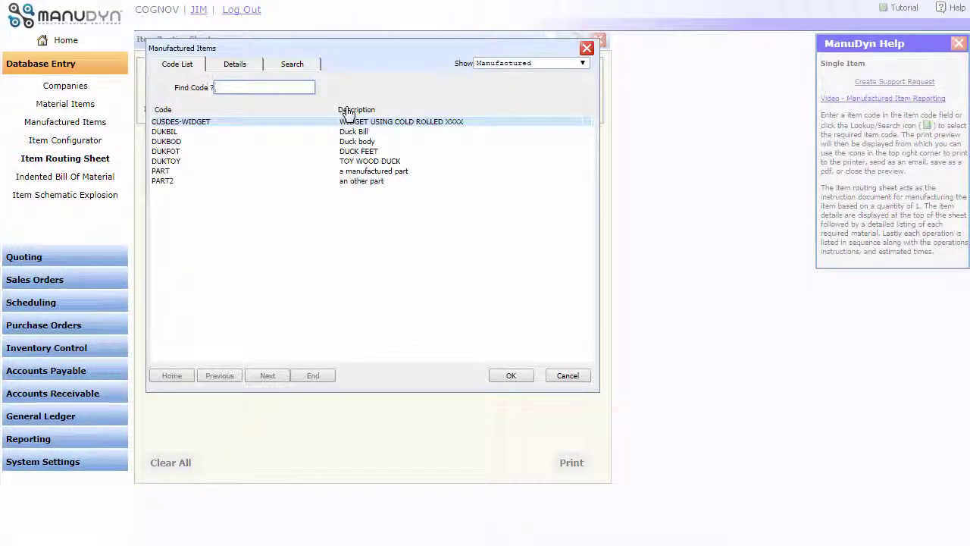
click(341, 165)
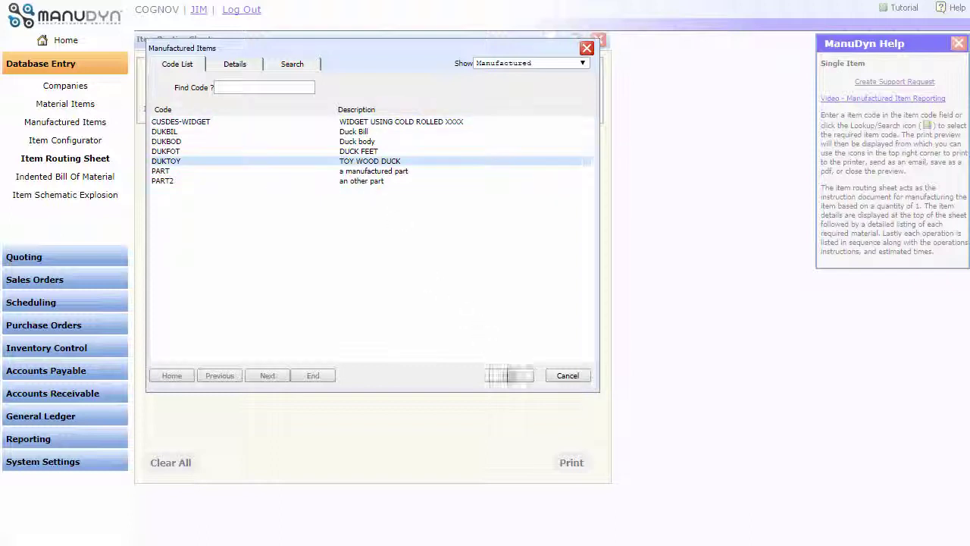
click(512, 377)
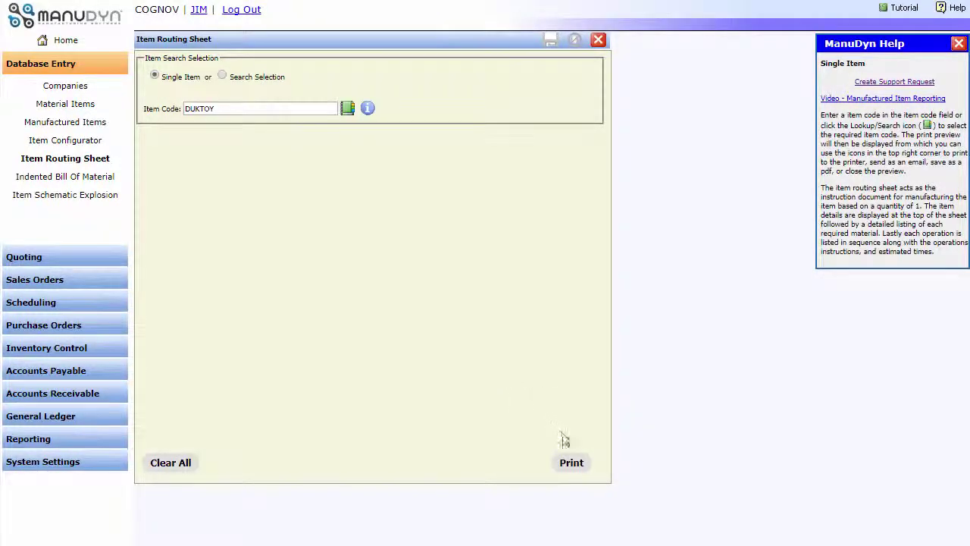
click(574, 466)
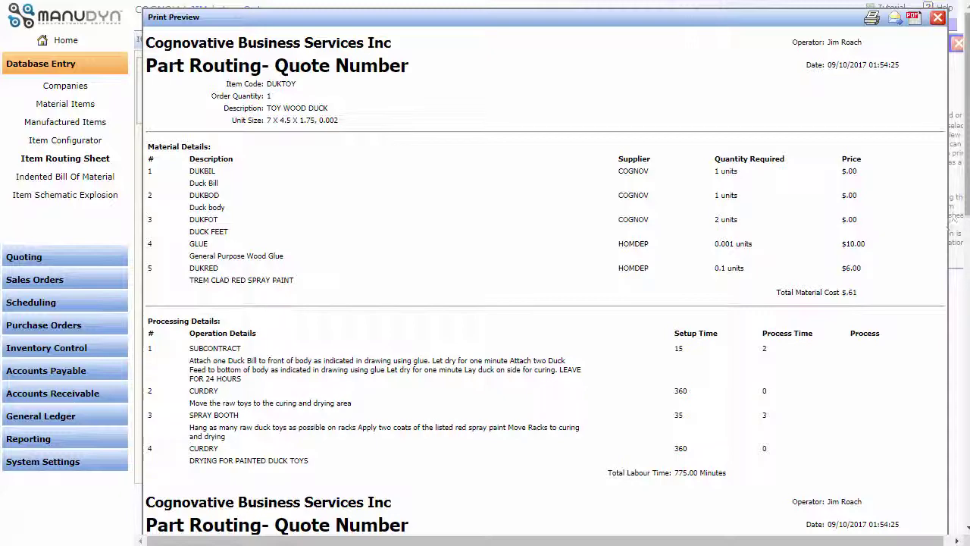
drag(966, 216, 962, 161)
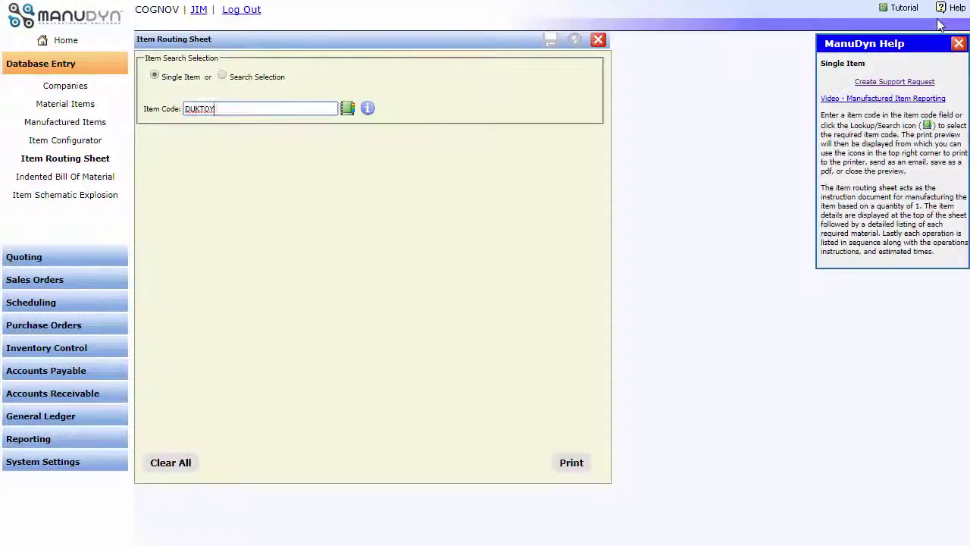
click(938, 17)
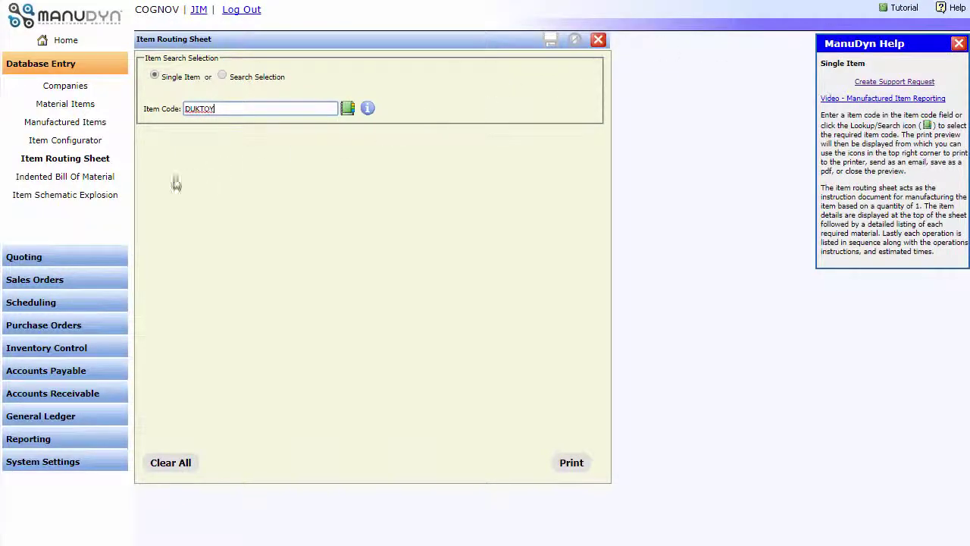
Create a new quote in Quote Entry & Review and assign it to customer TOY4U
click(60, 258)
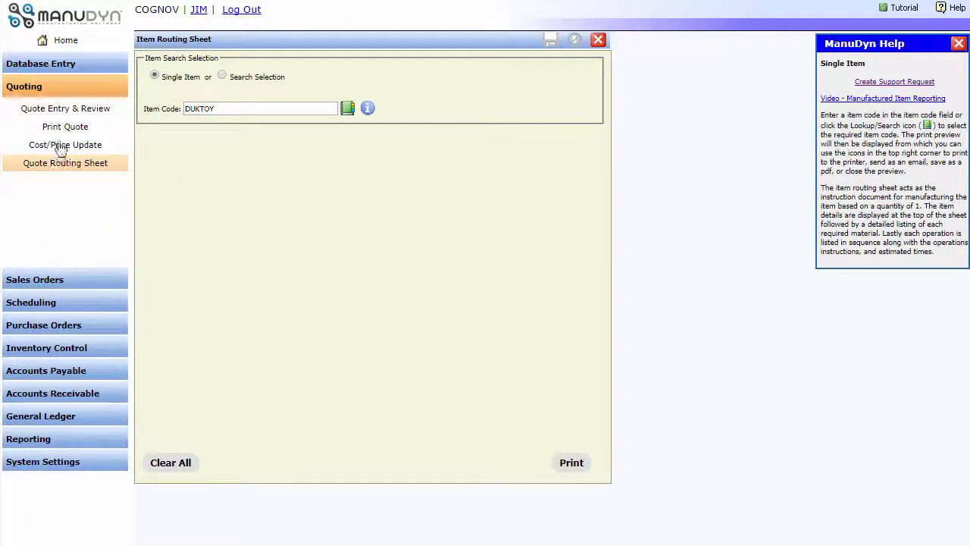
click(64, 108)
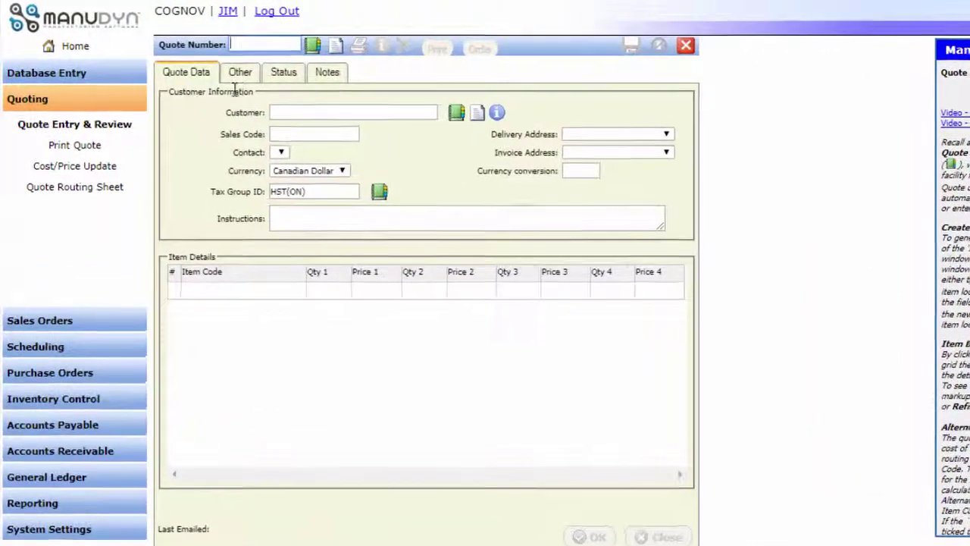
click(340, 47)
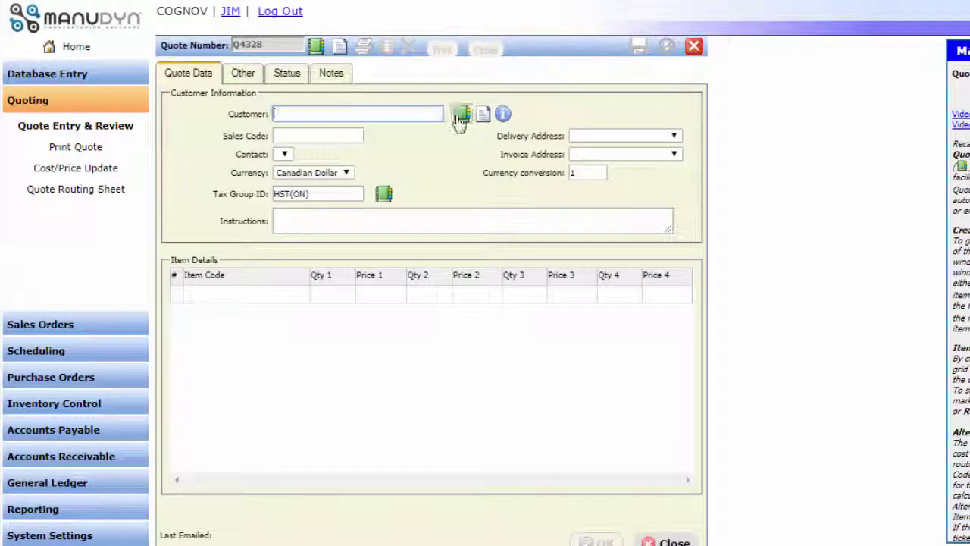
click(461, 115)
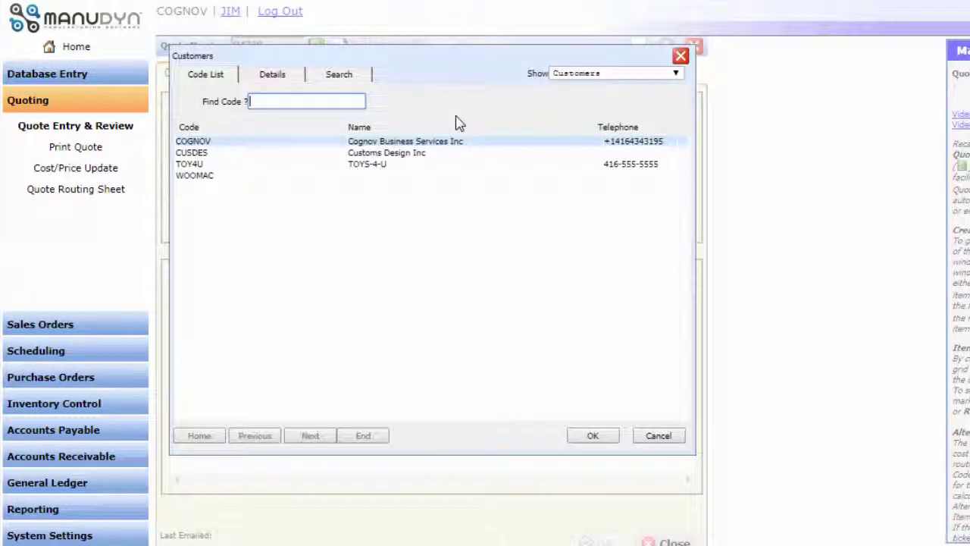
click(421, 167)
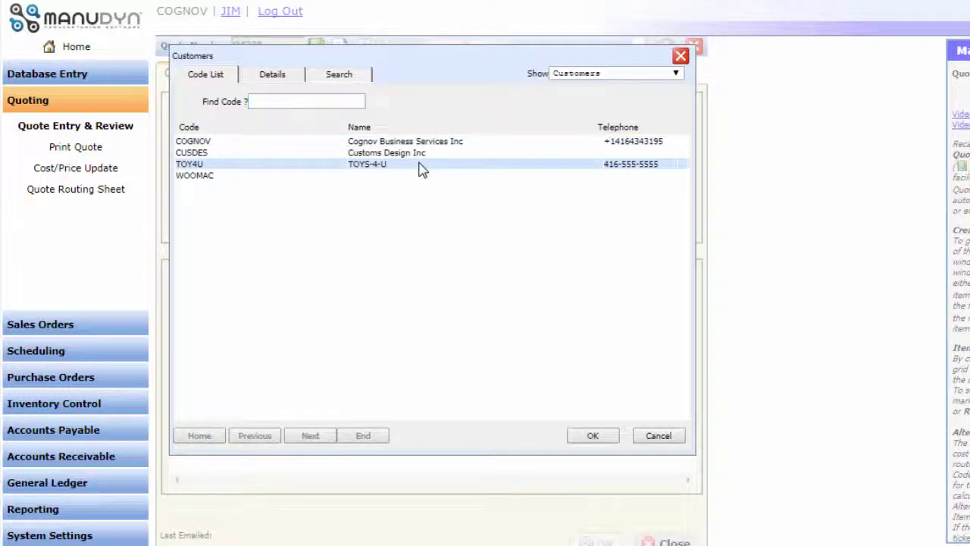
click(593, 437)
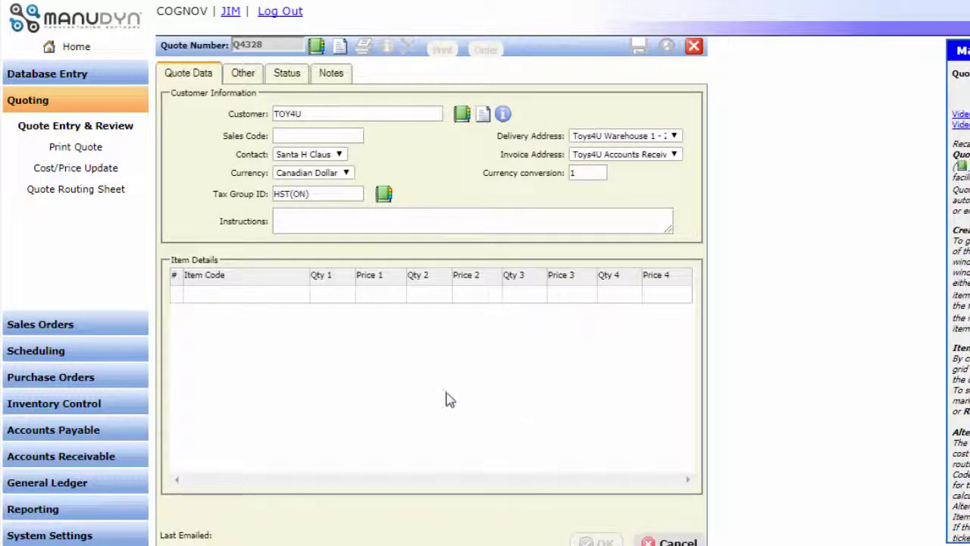
Add item DUKTOY to the quote with the standard markup and its default quantity breaks, and preview the printed quote
double_click(269, 300)
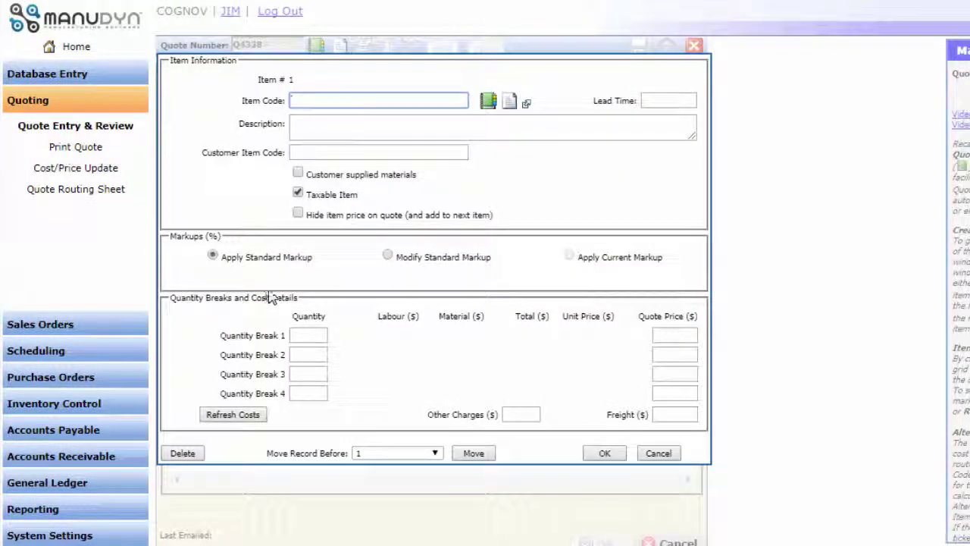
click(488, 102)
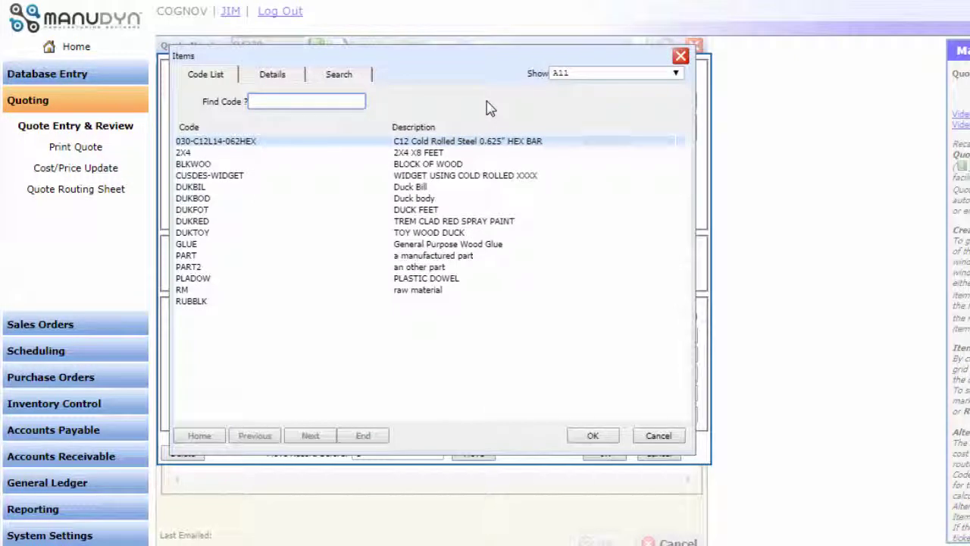
click(423, 234)
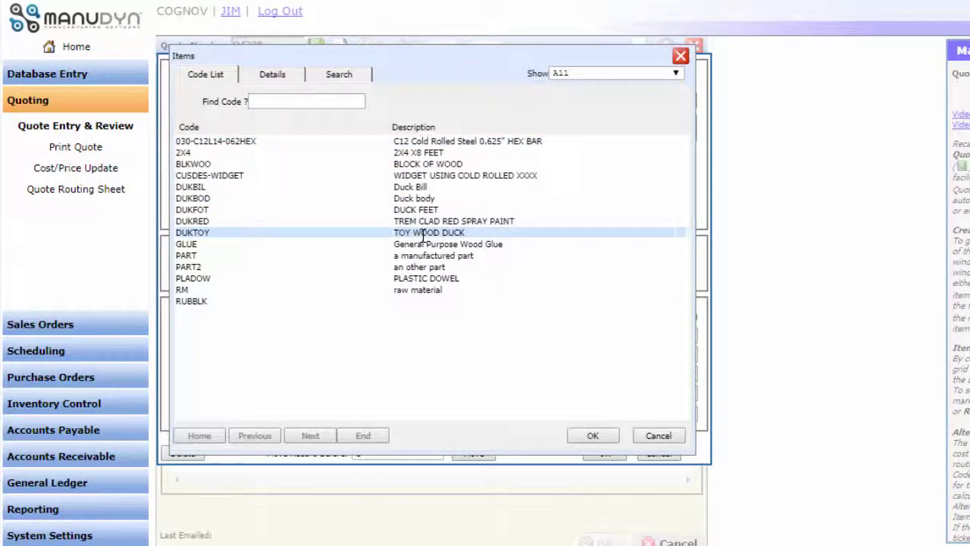
click(587, 437)
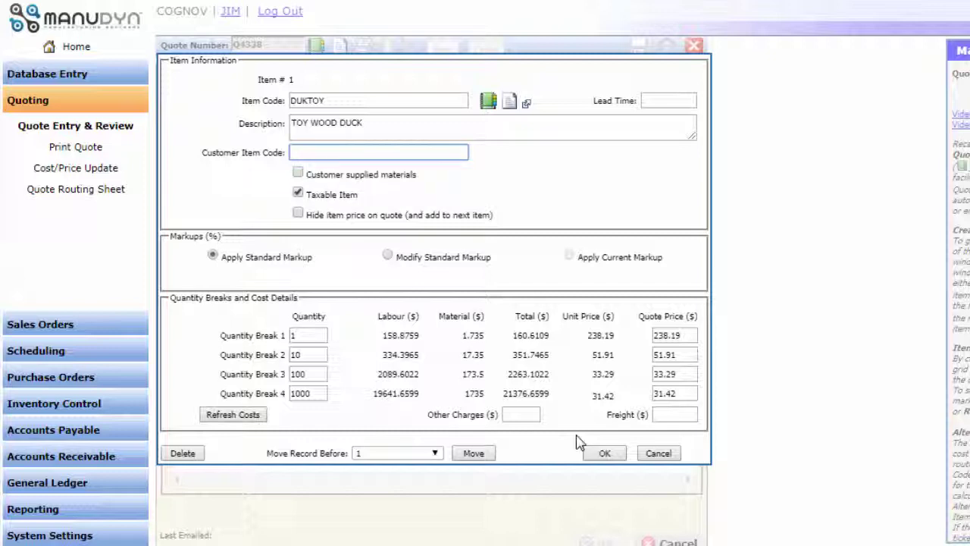
click(602, 453)
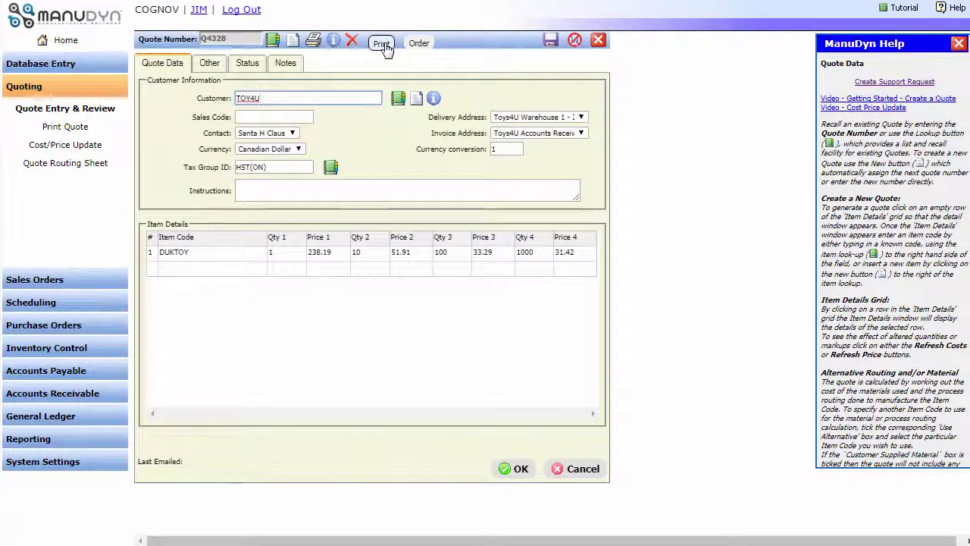
click(417, 48)
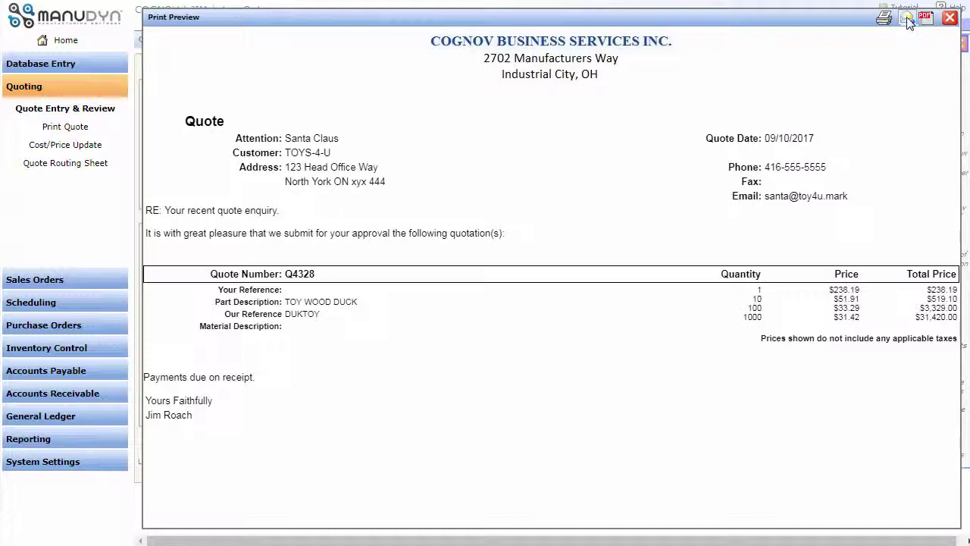
click(950, 18)
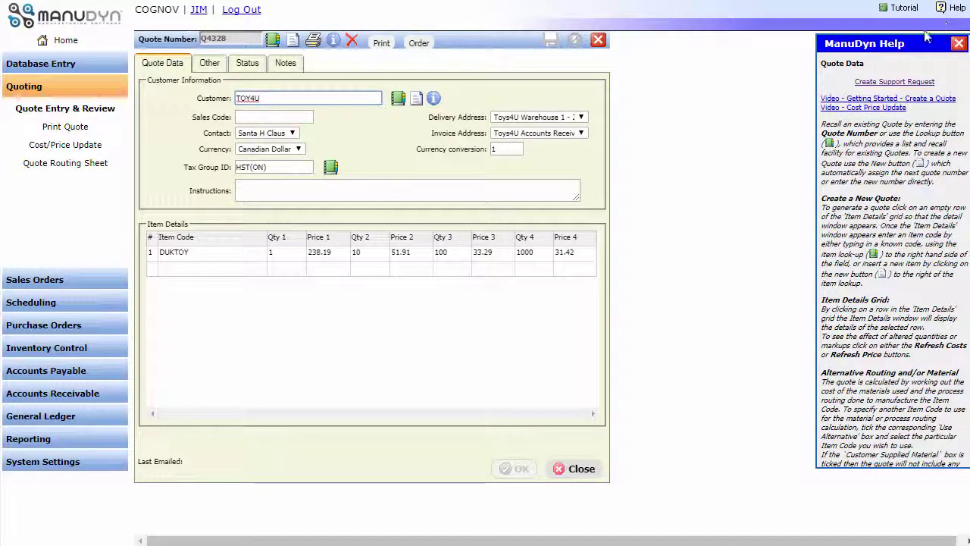
Create a sales order from the TOY4U quote dated 09/10/2017 and accept its DUKTOY line at quantity 1
click(69, 279)
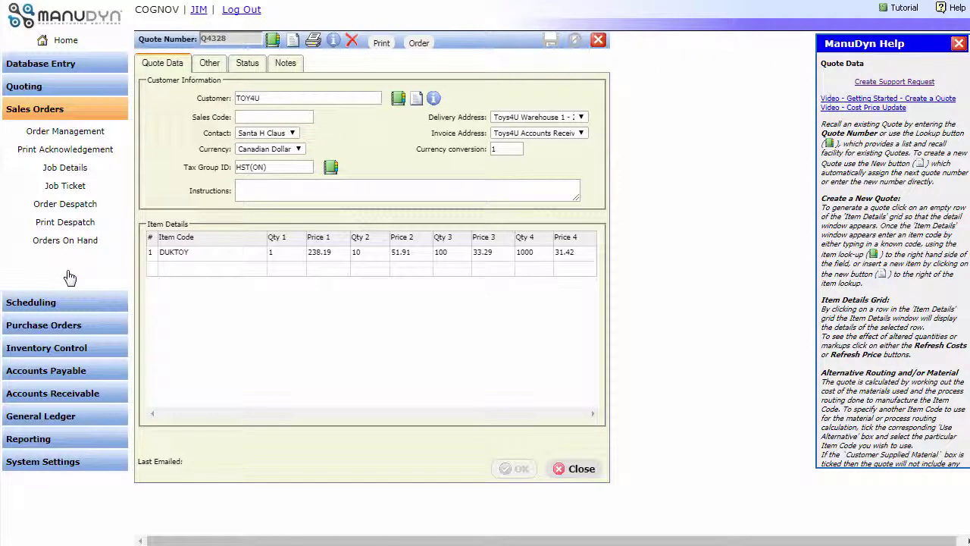
click(68, 130)
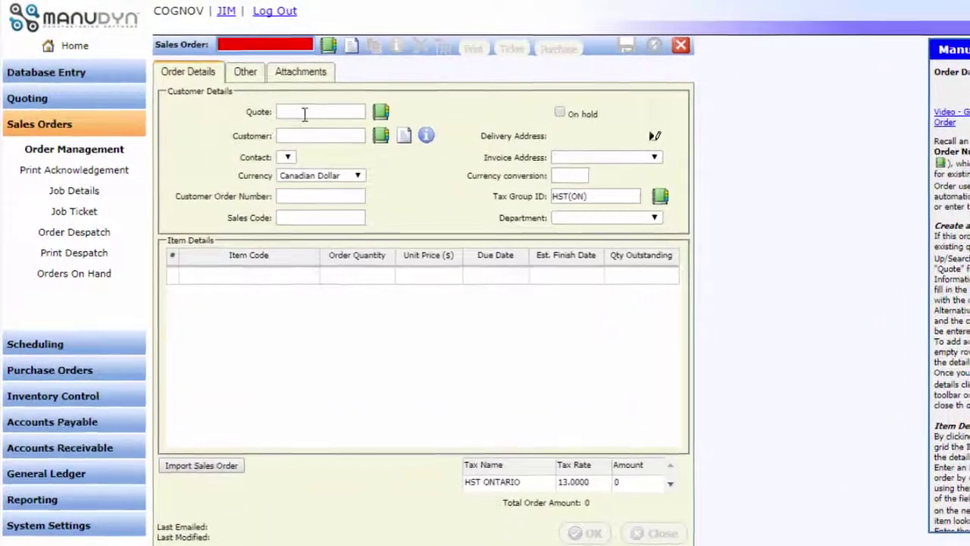
click(388, 117)
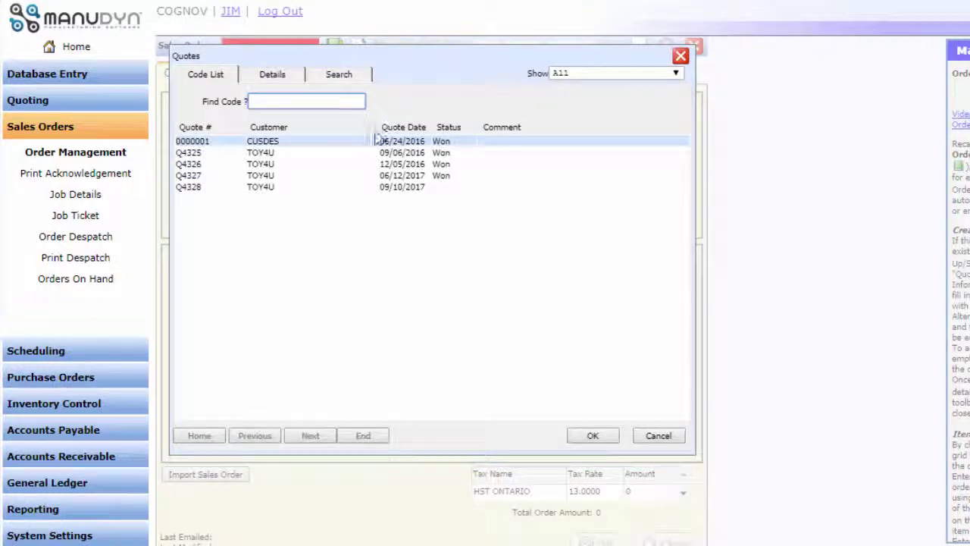
click(380, 187)
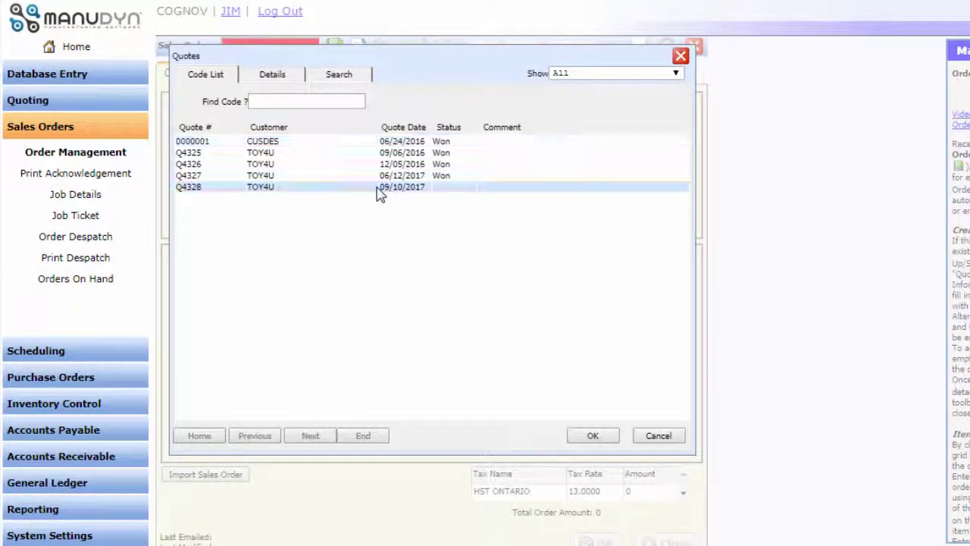
click(592, 435)
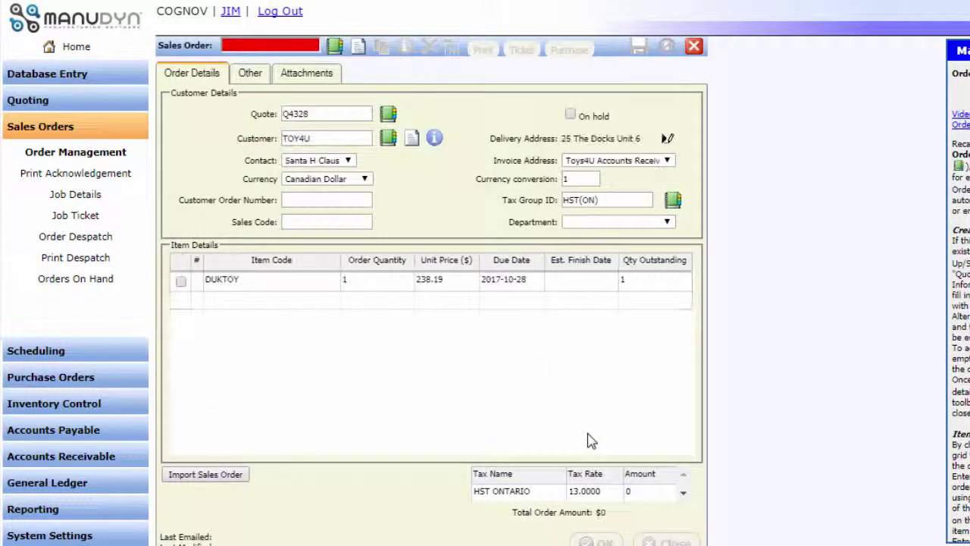
double_click(381, 279)
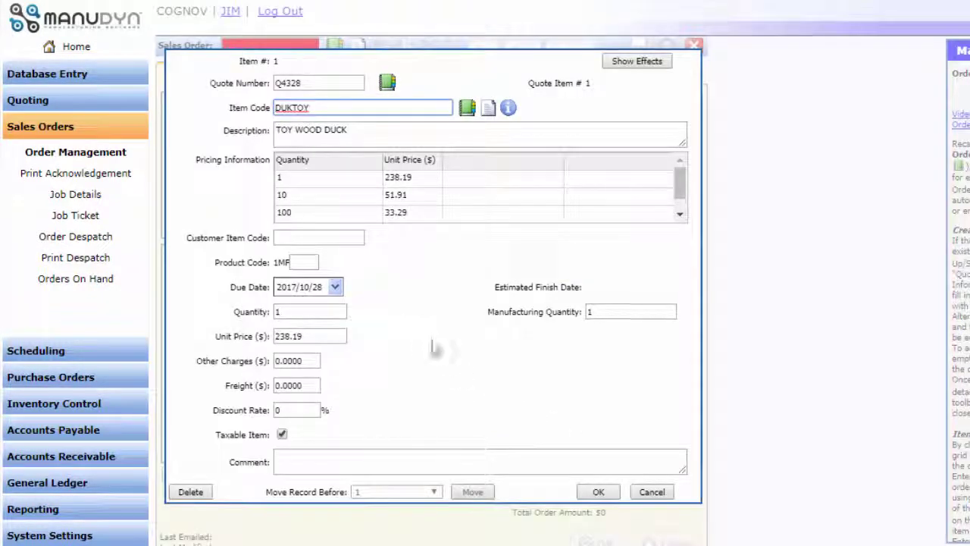
click(598, 492)
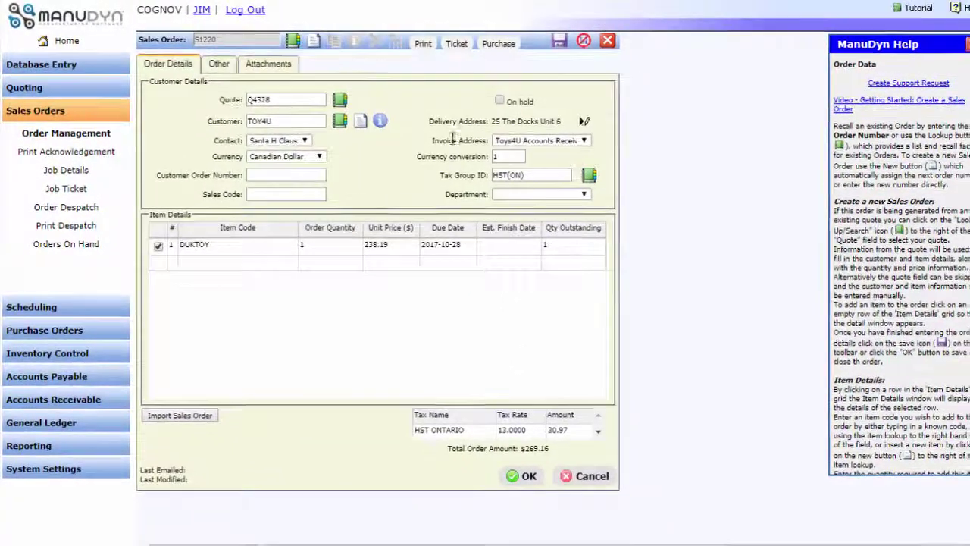
Preview the sales order's acknowledgement and its job ticket, closing each preview after reading it
click(417, 41)
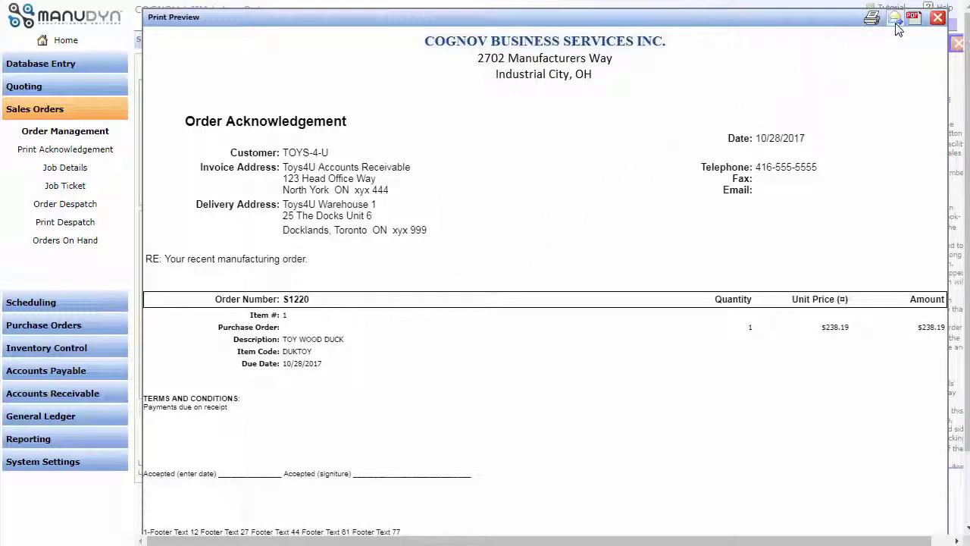
click(937, 18)
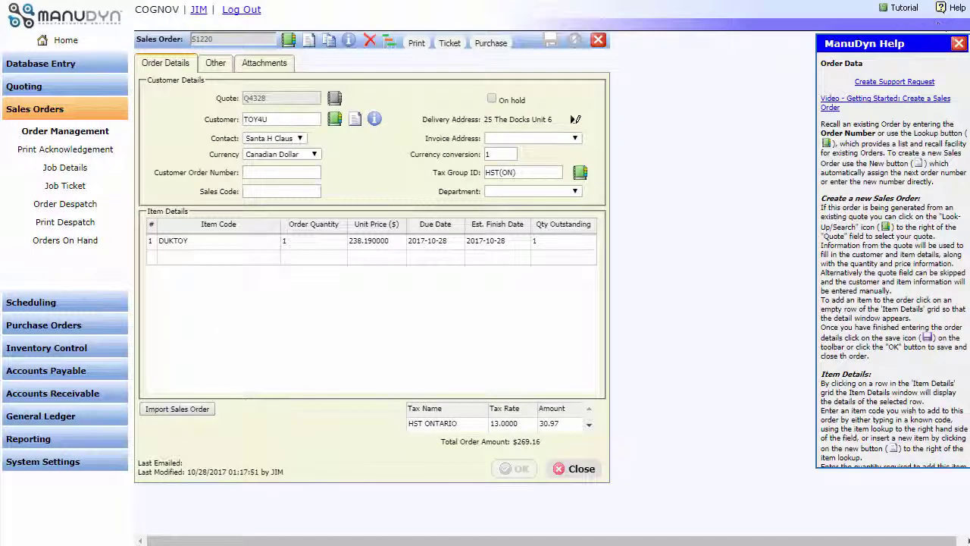
click(457, 47)
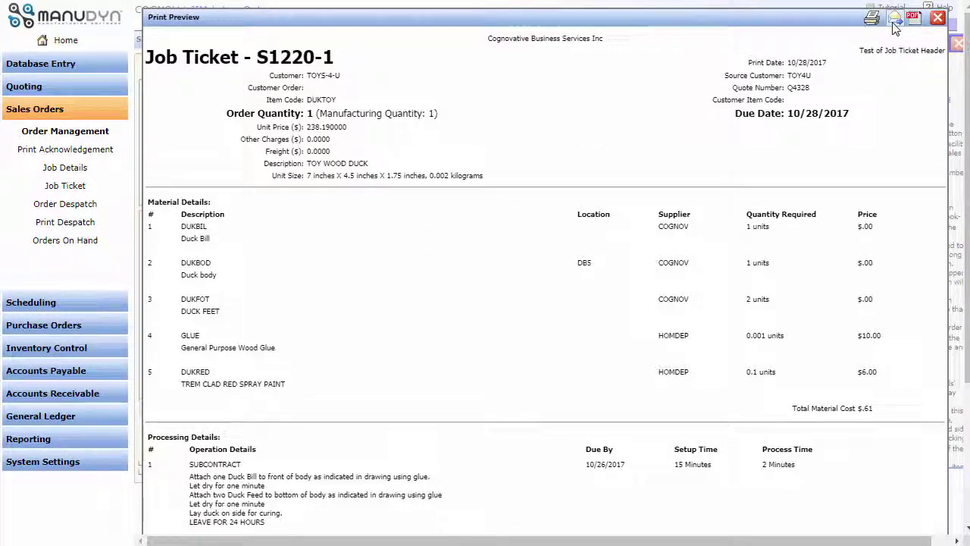
click(937, 18)
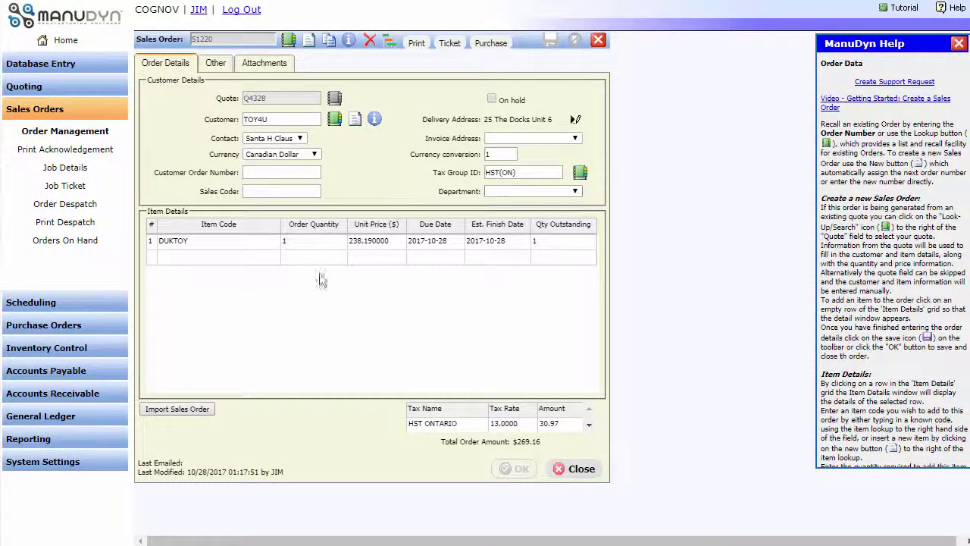
Raise a purchase order through inventory order processing for the full required quantity of item 2X4 from supplier SAWTOR
click(65, 348)
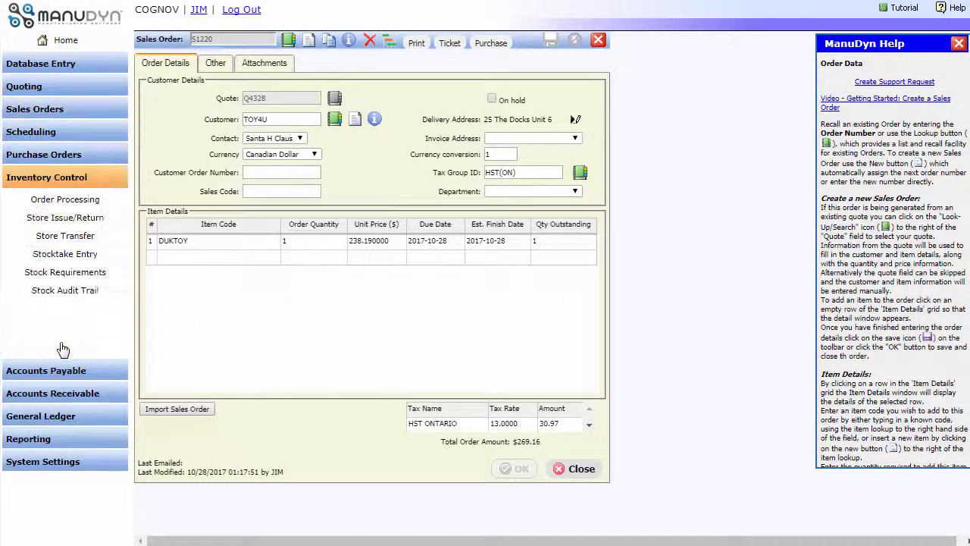
click(67, 201)
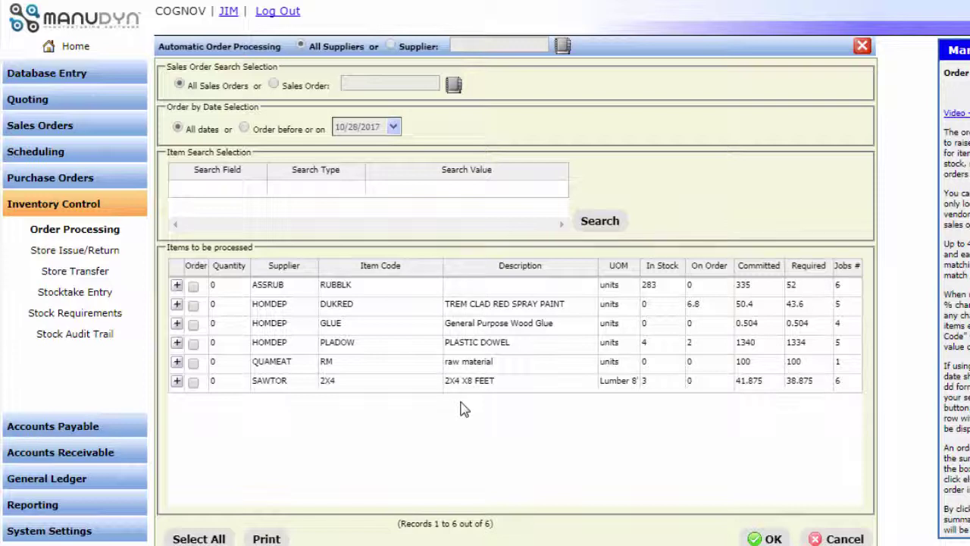
click(194, 384)
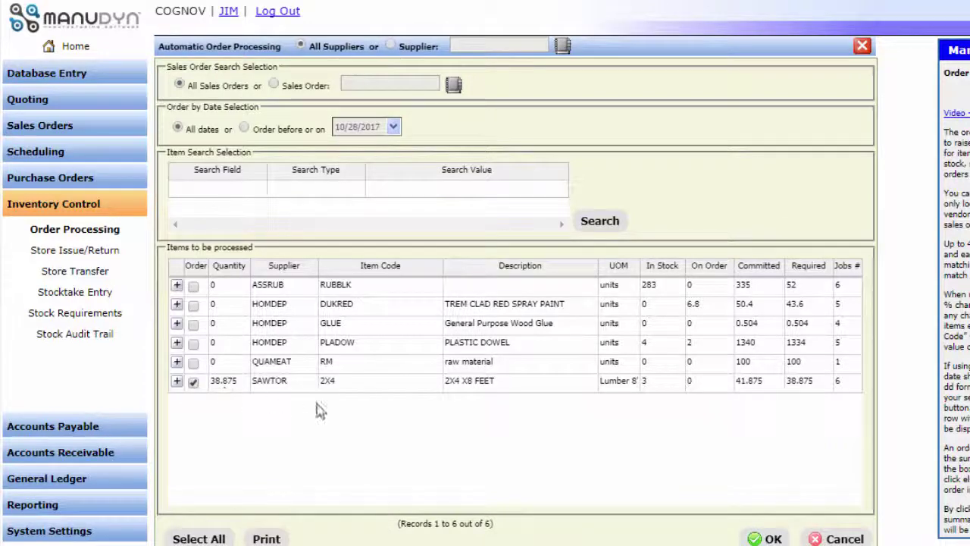
click(752, 540)
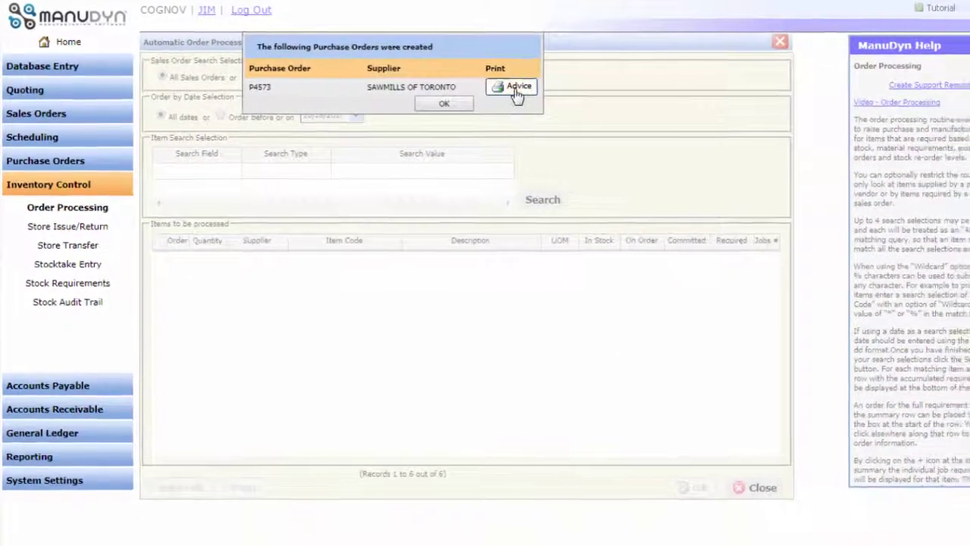
Preview the purchase order advice for Sawmills of Toronto, close the preview and dismiss the created-orders notice
click(498, 86)
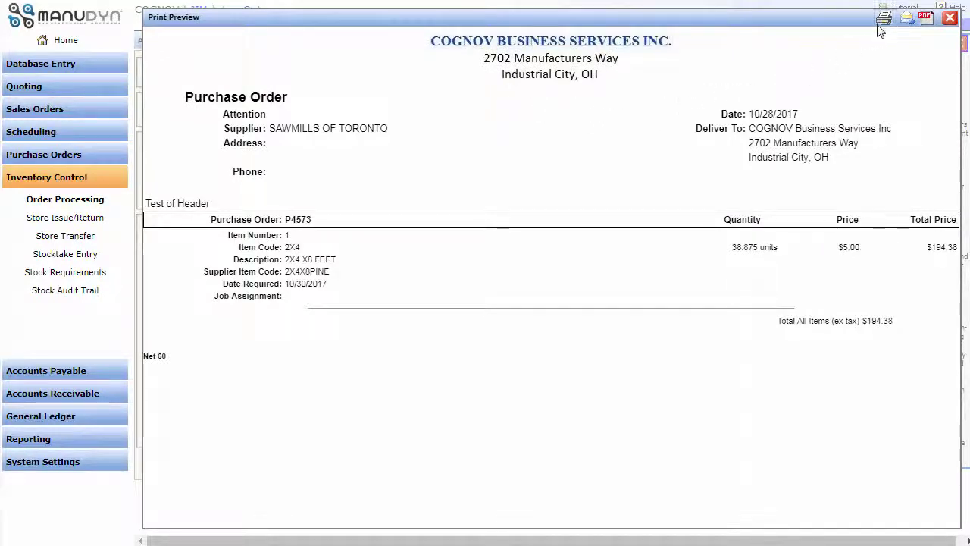
click(948, 23)
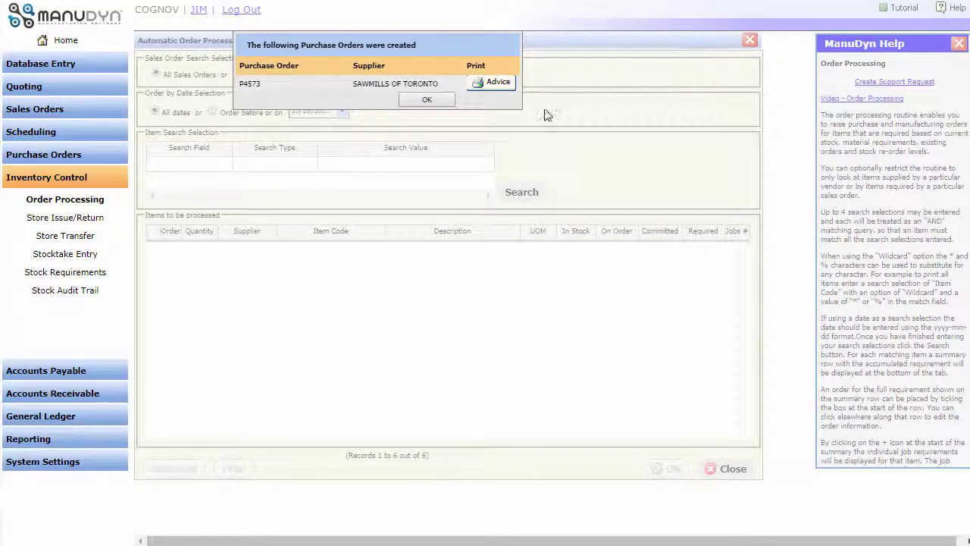
click(445, 101)
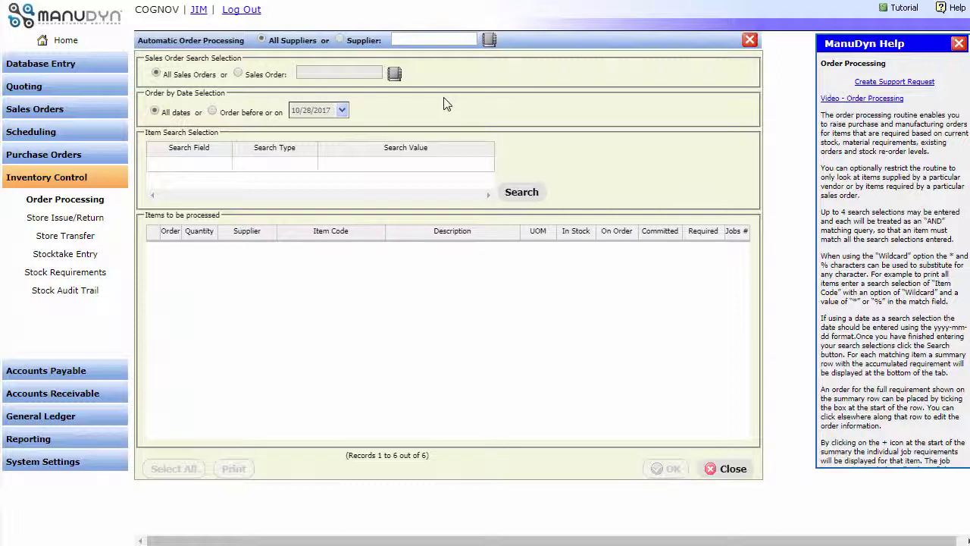
Open the outstanding SAWTOR purchase order dated 10/28/2017 for receiving purchases
click(67, 156)
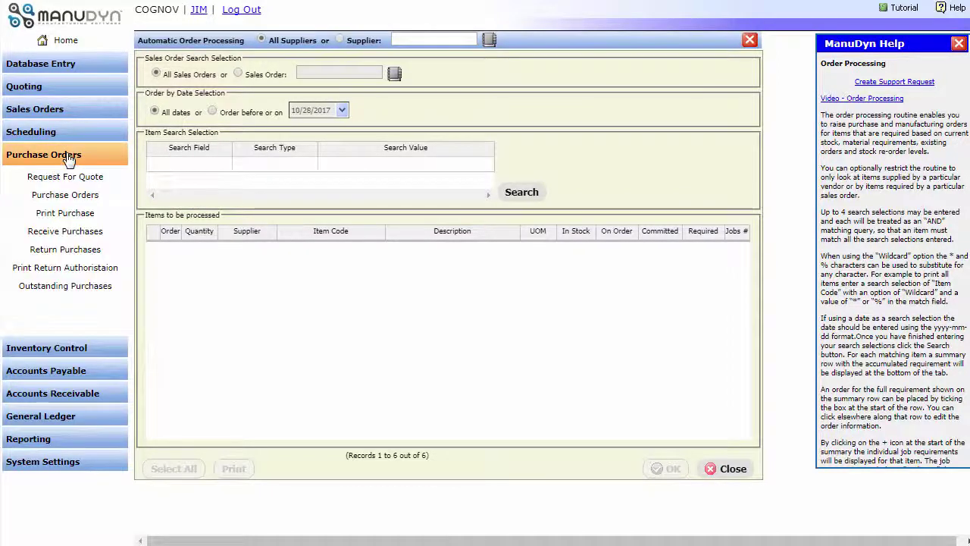
click(60, 234)
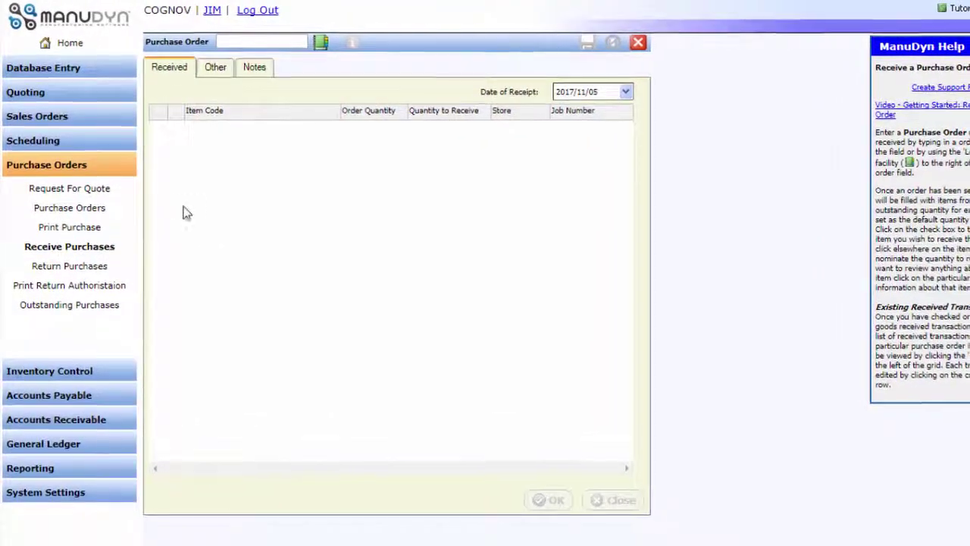
click(329, 43)
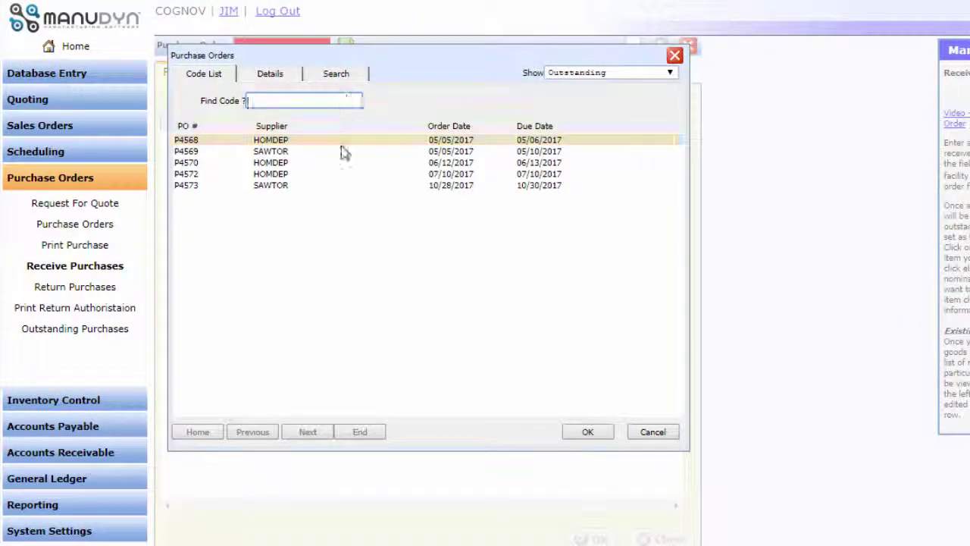
click(339, 185)
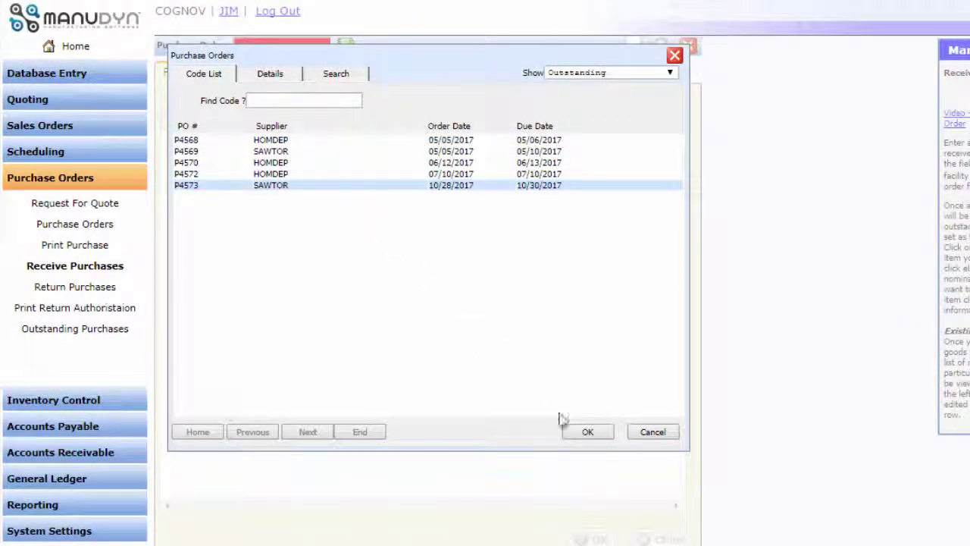
click(585, 432)
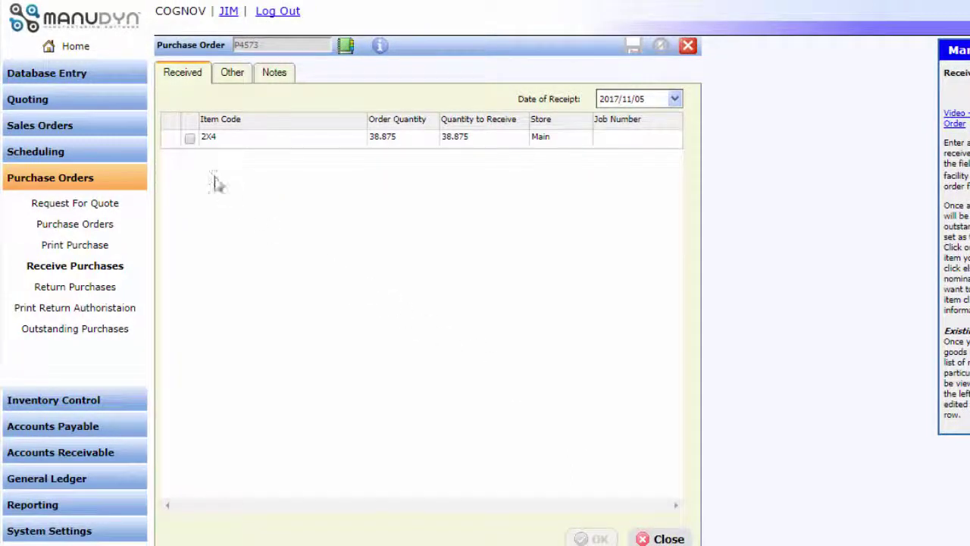
Receive the full quantity of item 2X4 into the Main store with delivery docket ABC123 and confirm the receipt
click(189, 139)
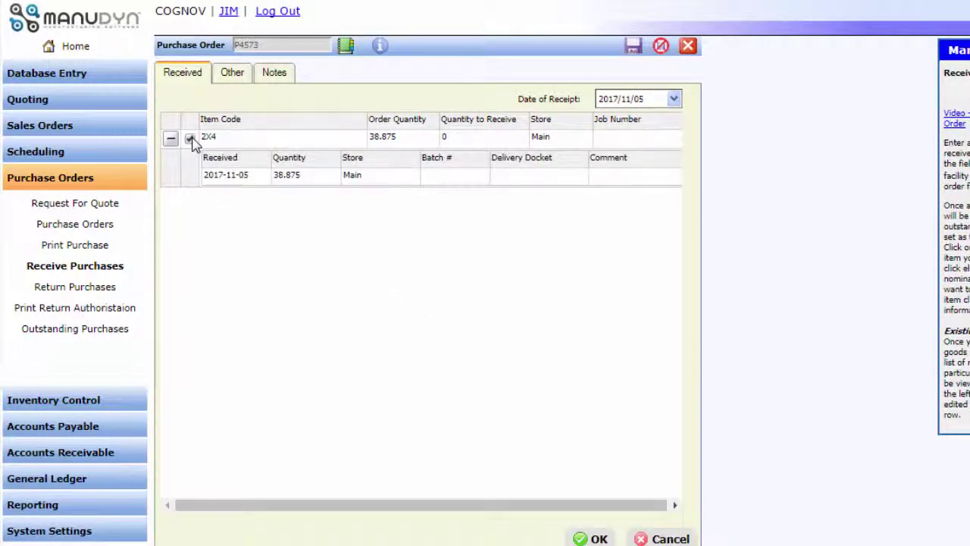
double_click(375, 175)
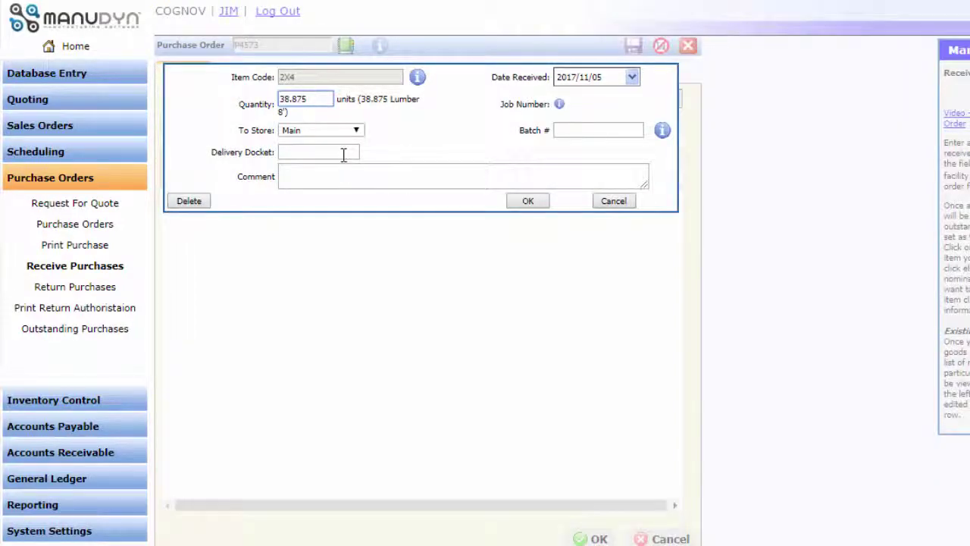
click(343, 155)
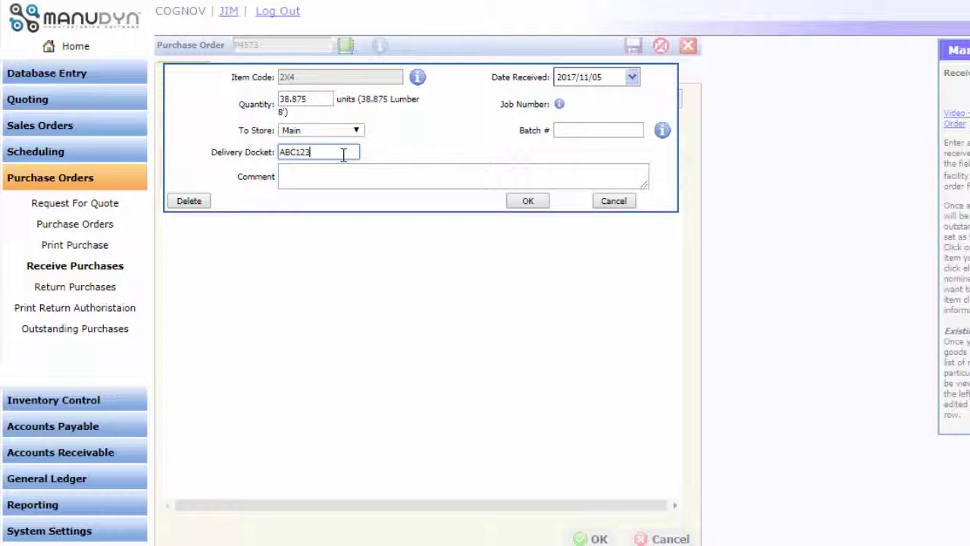
click(534, 203)
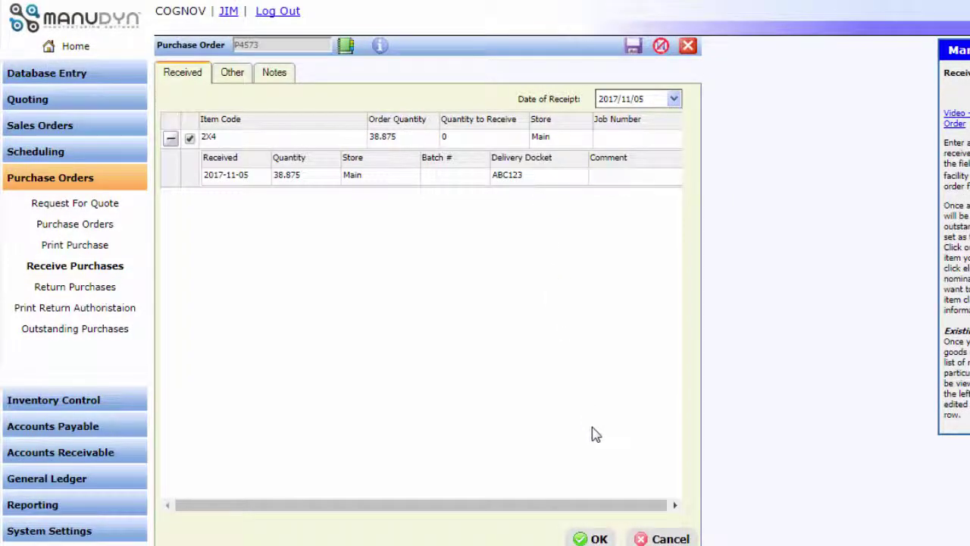
click(599, 539)
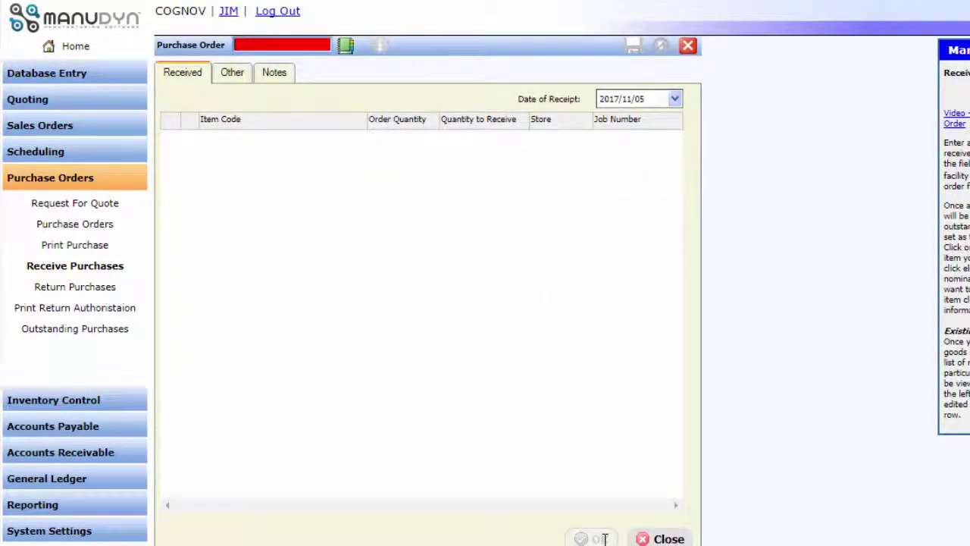
Reconcile the SAWTOR purchase transaction with reference ABC123 to a new supplier invoice numbered 20171105, dated 2017/11/05
click(85, 429)
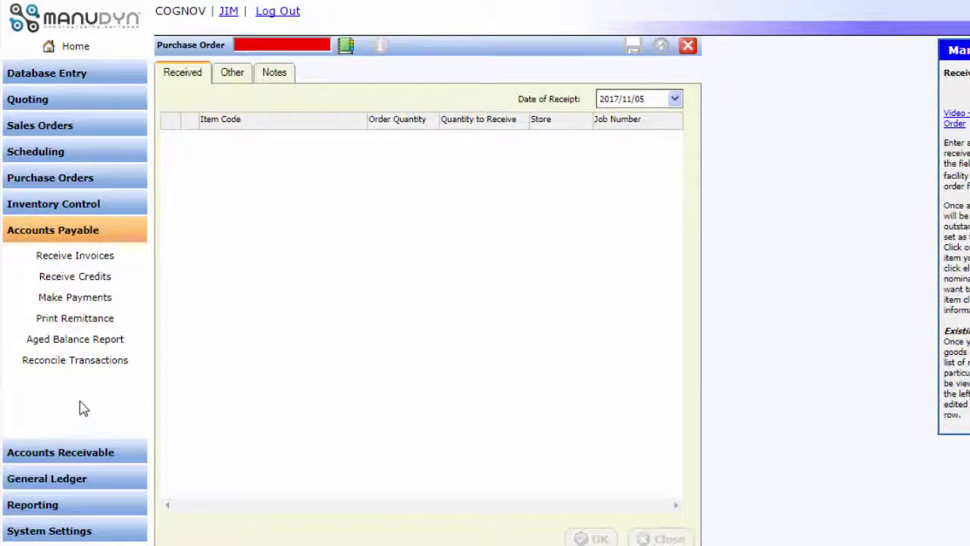
click(76, 361)
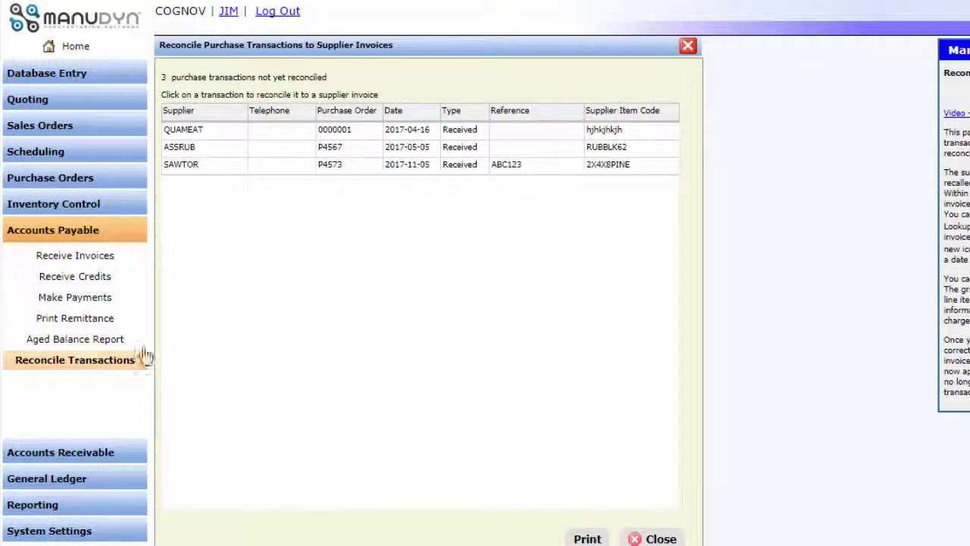
click(492, 163)
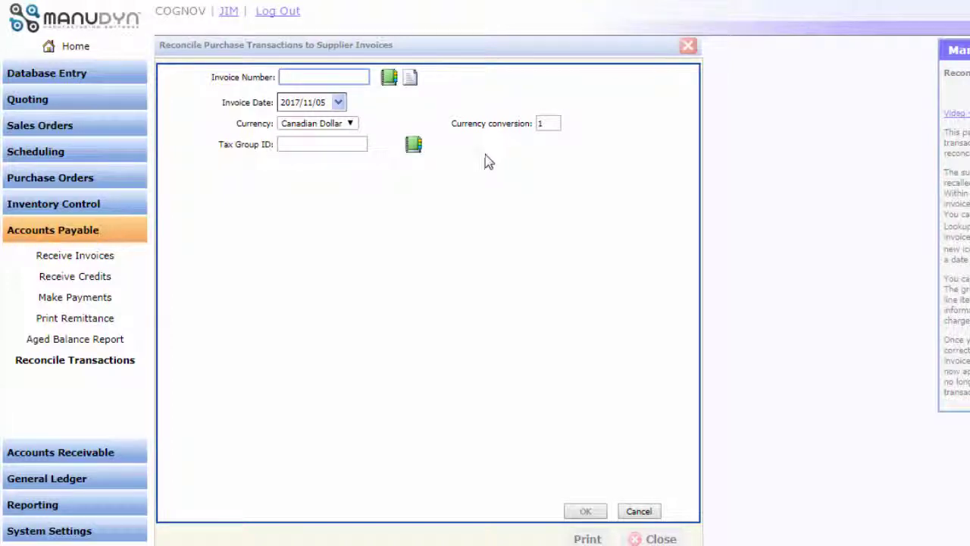
click(412, 82)
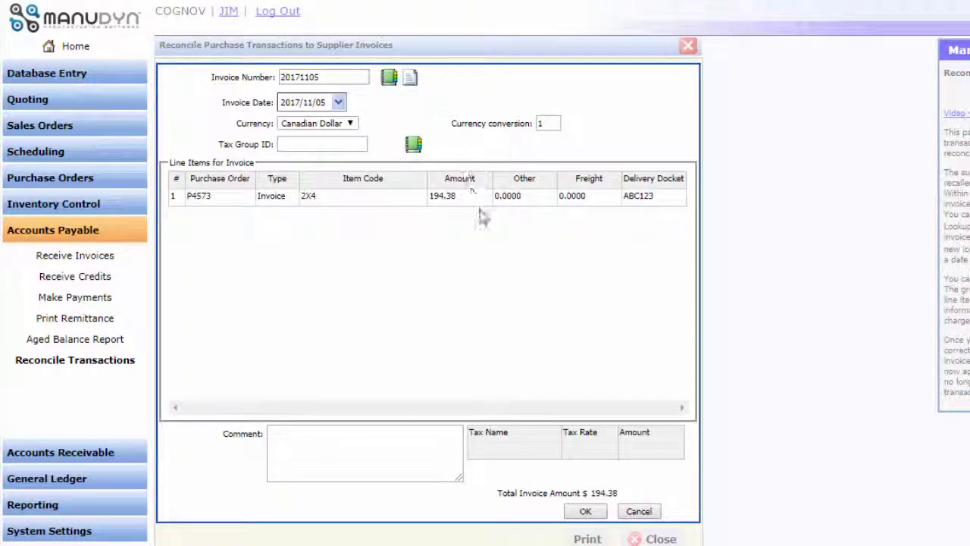
click(596, 514)
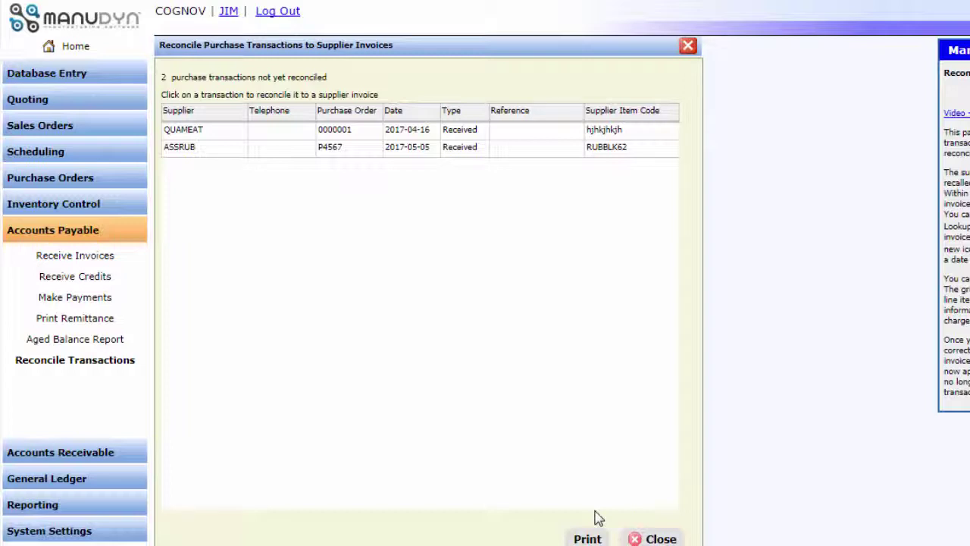
Issue the ticked materials for COGNOV's DUKTOY job due 10/27/2017, with a quantity to make of 501
click(80, 154)
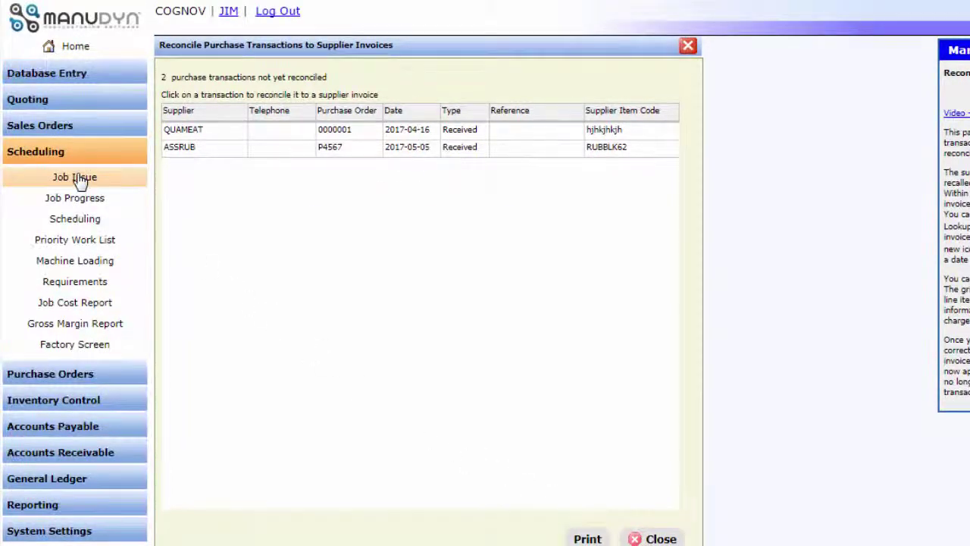
click(79, 179)
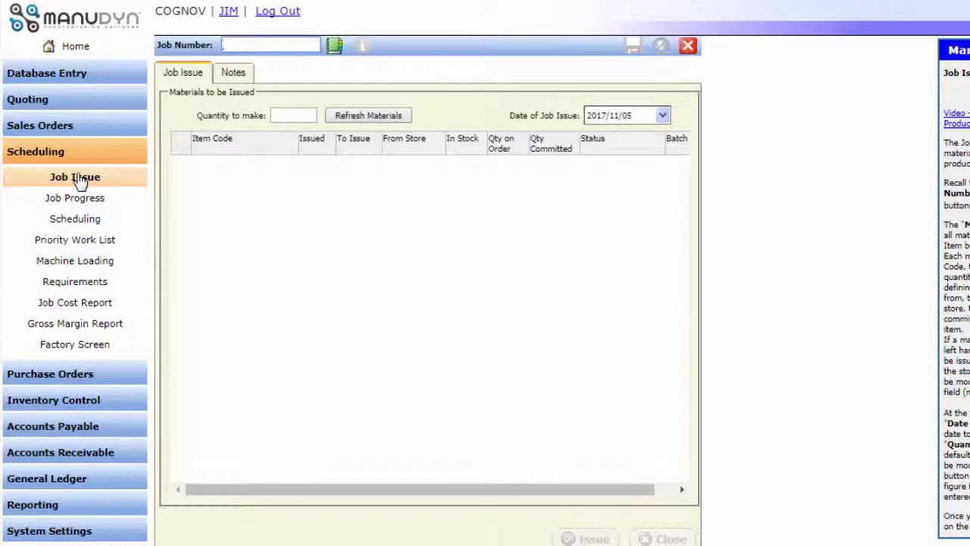
click(334, 44)
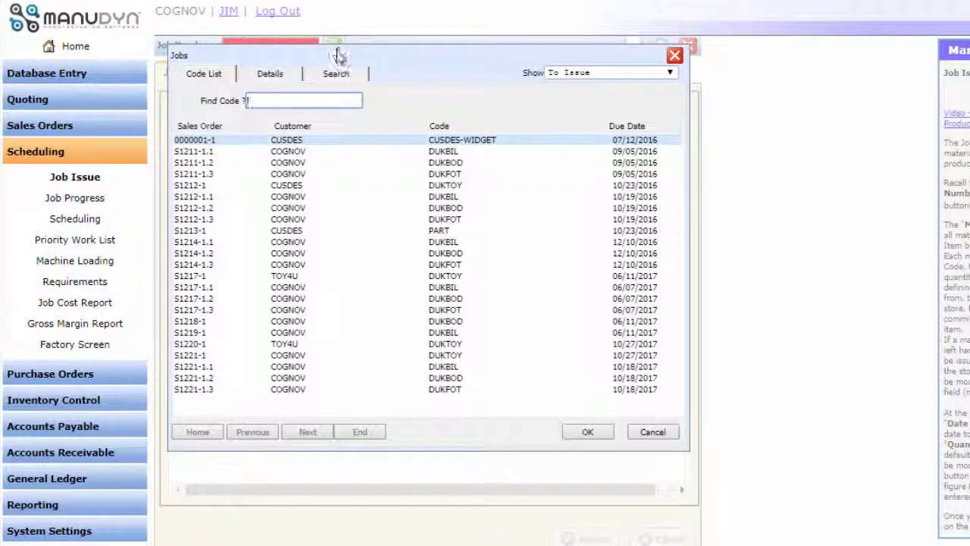
click(325, 356)
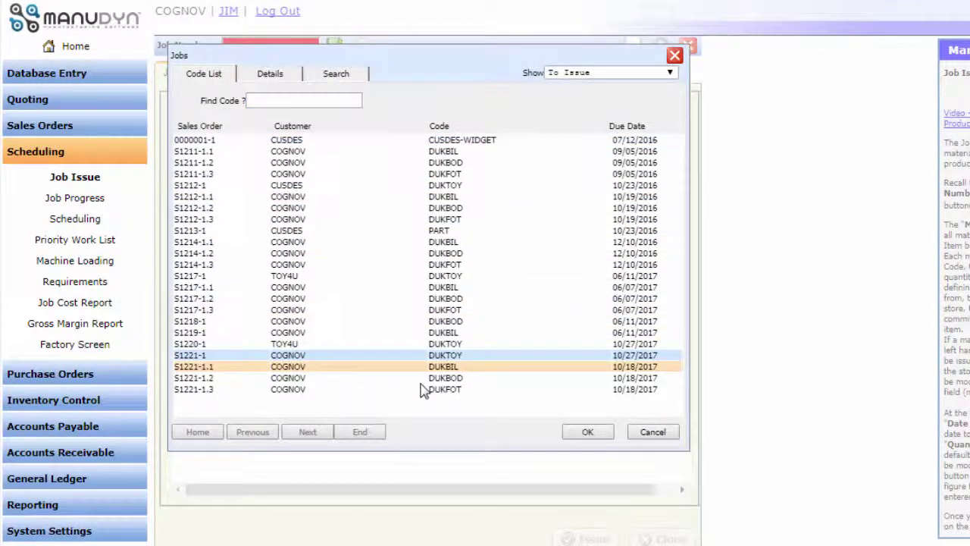
click(586, 434)
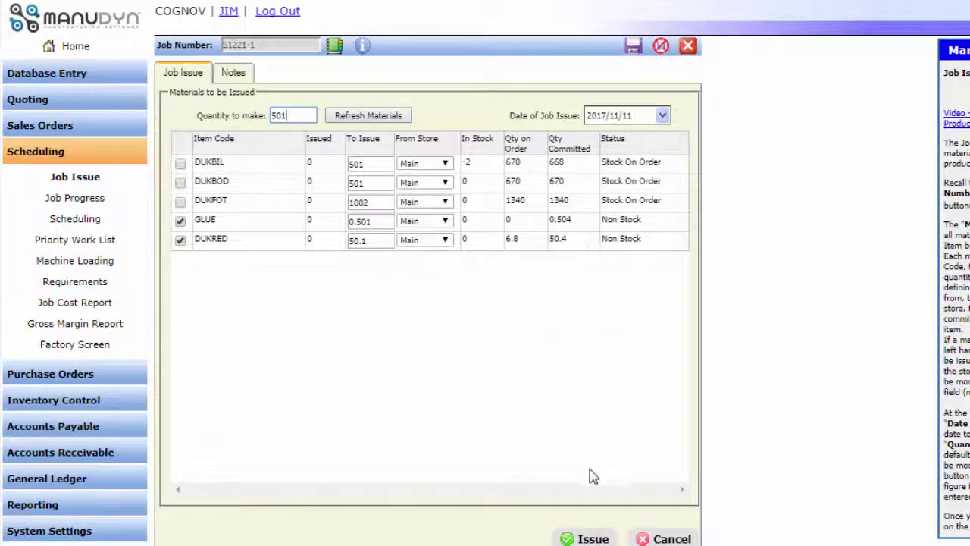
click(589, 539)
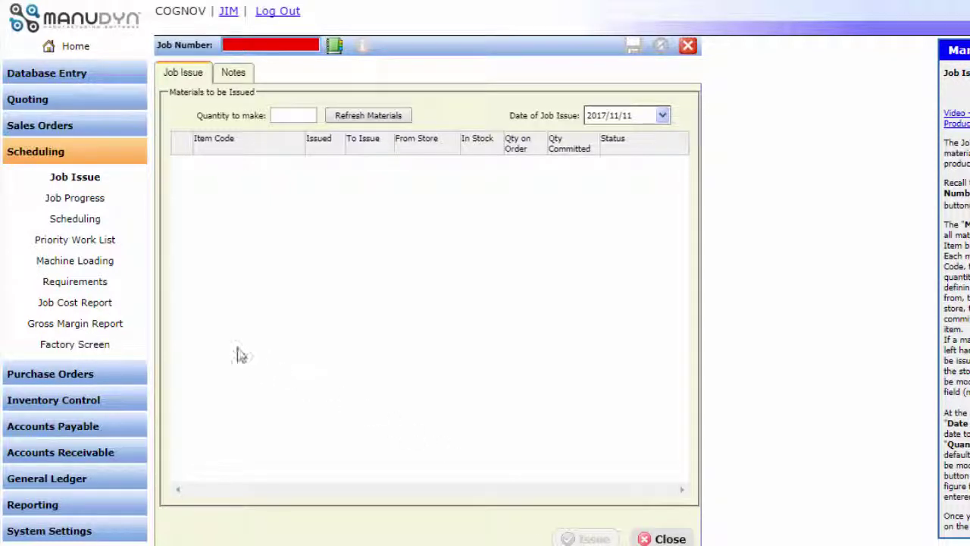
Preview the weekly machine loading profile for all work areas, expand the LASERCUT jobs to examine them, and close the preview
click(75, 260)
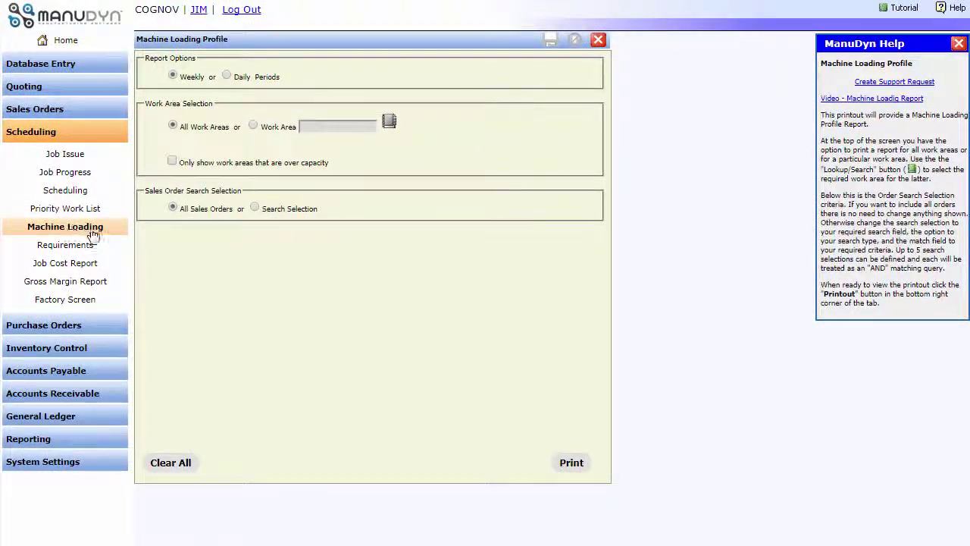
click(572, 463)
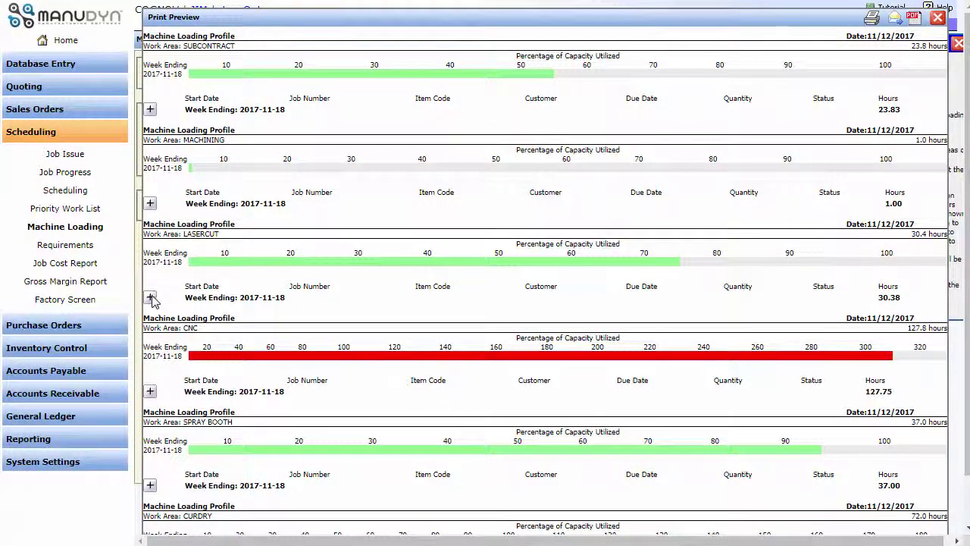
click(150, 298)
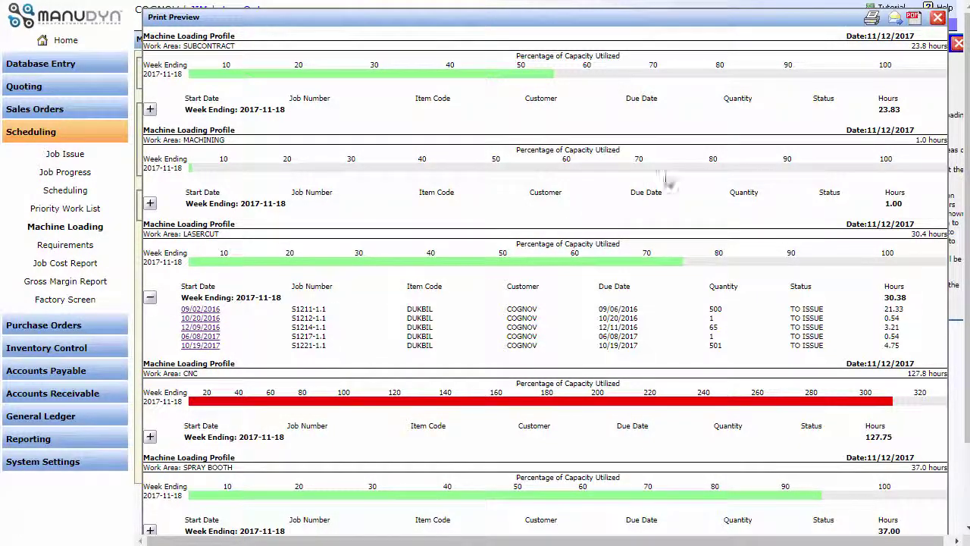
click(938, 17)
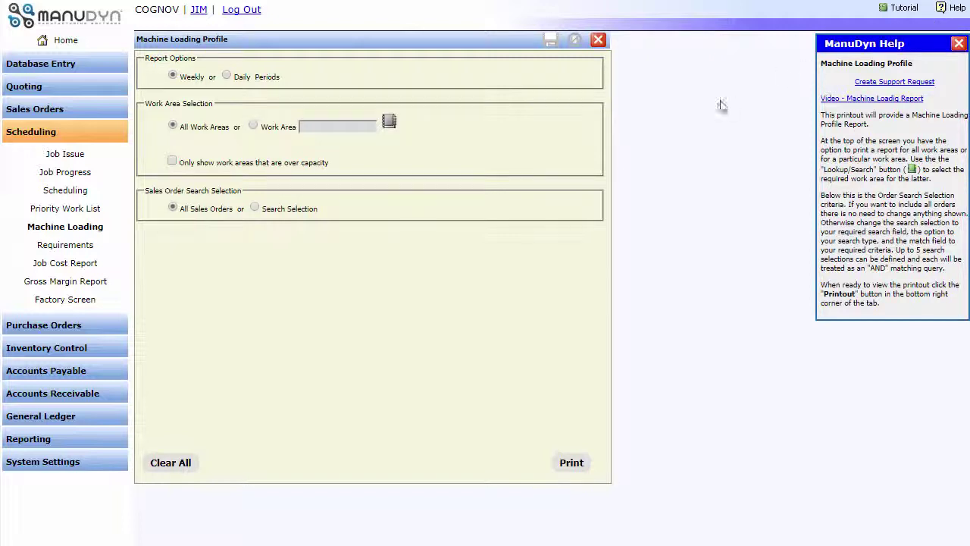
Display the schedule of jobs for the CURDRY work area
click(64, 194)
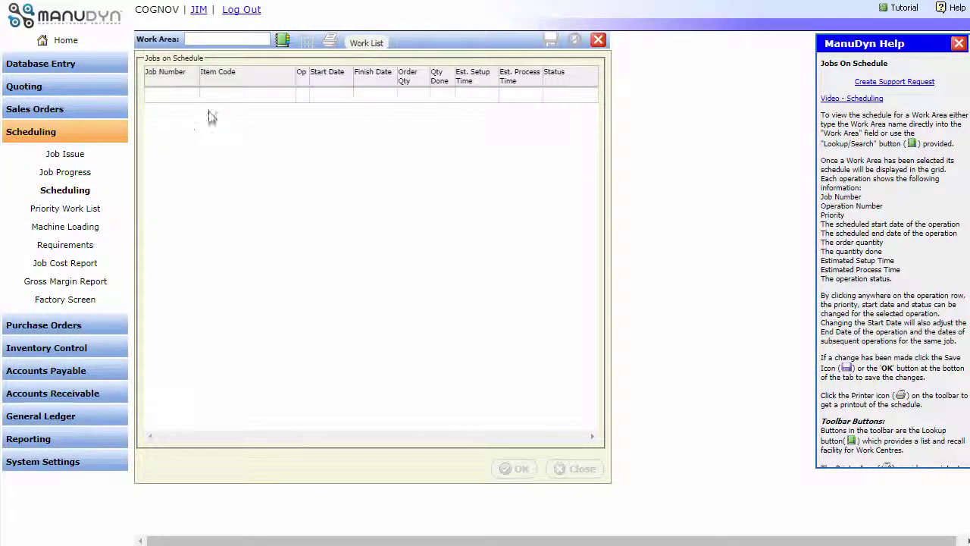
click(282, 42)
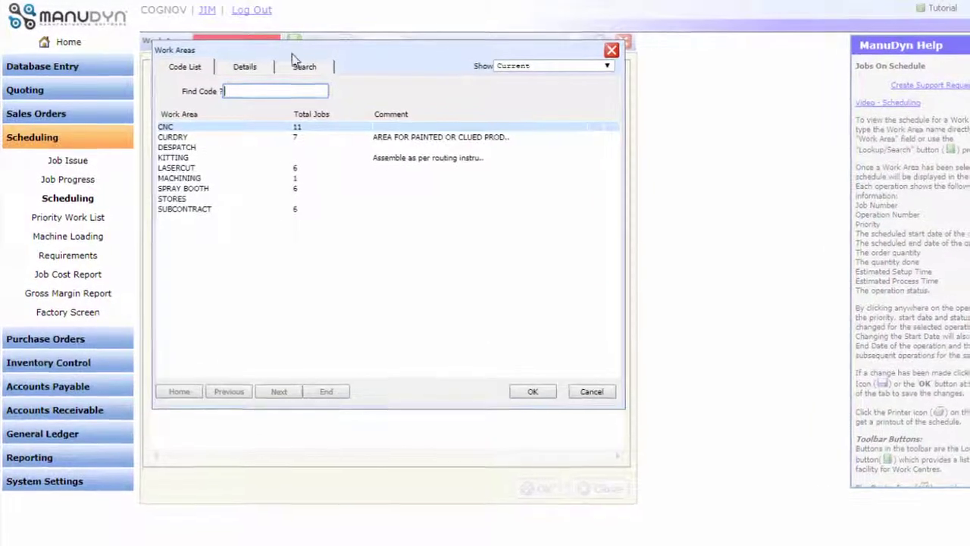
click(337, 137)
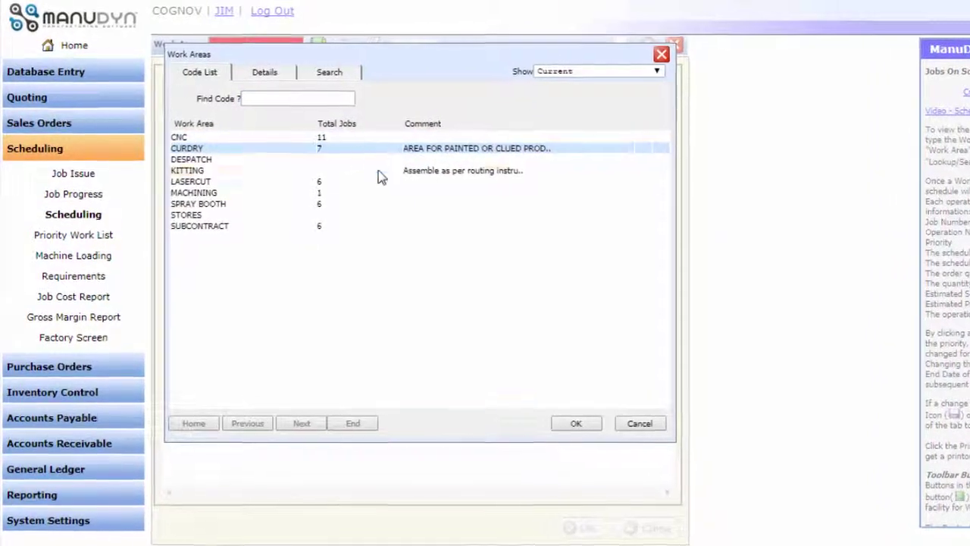
click(576, 423)
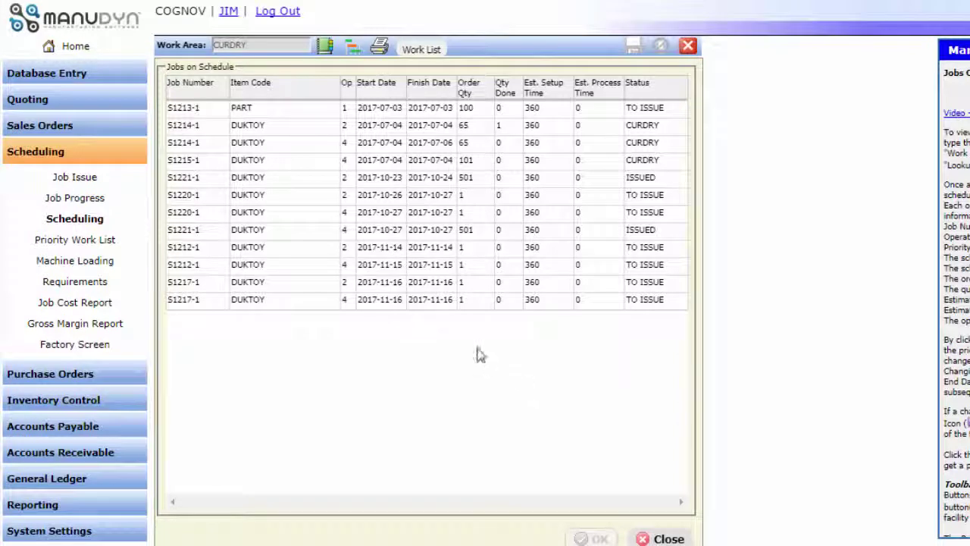
Examine the priority and start-date options for operation 4 of the issued 501-quantity DUKTOY job, leaving without saving
double_click(417, 231)
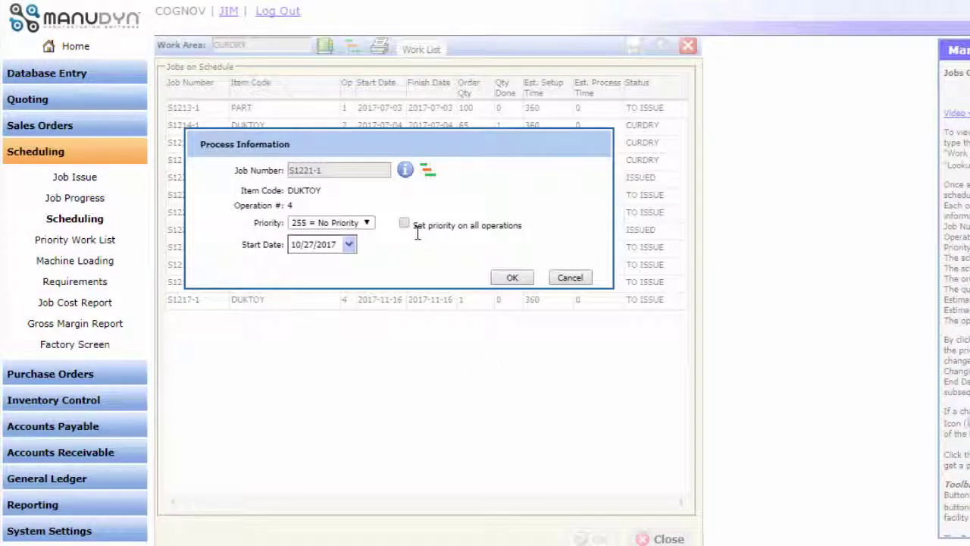
click(349, 244)
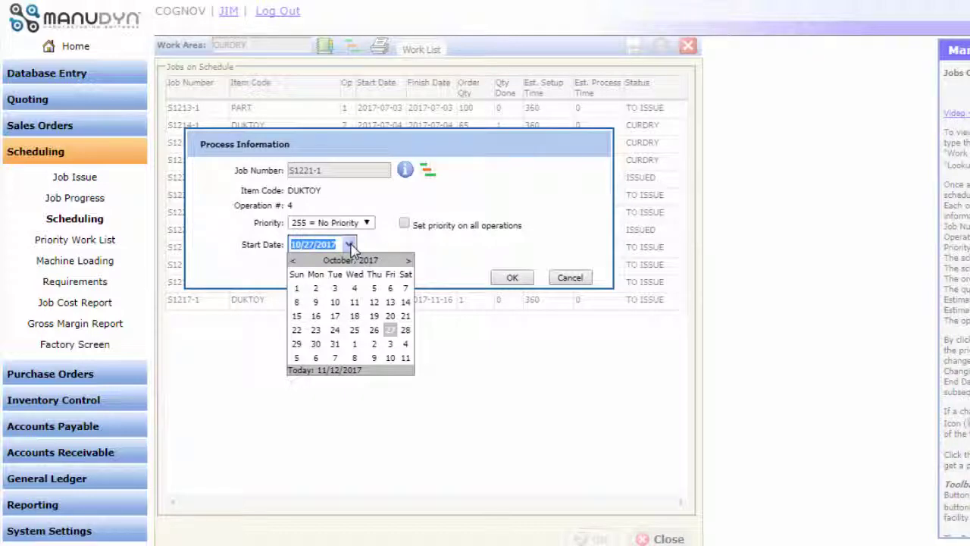
click(349, 244)
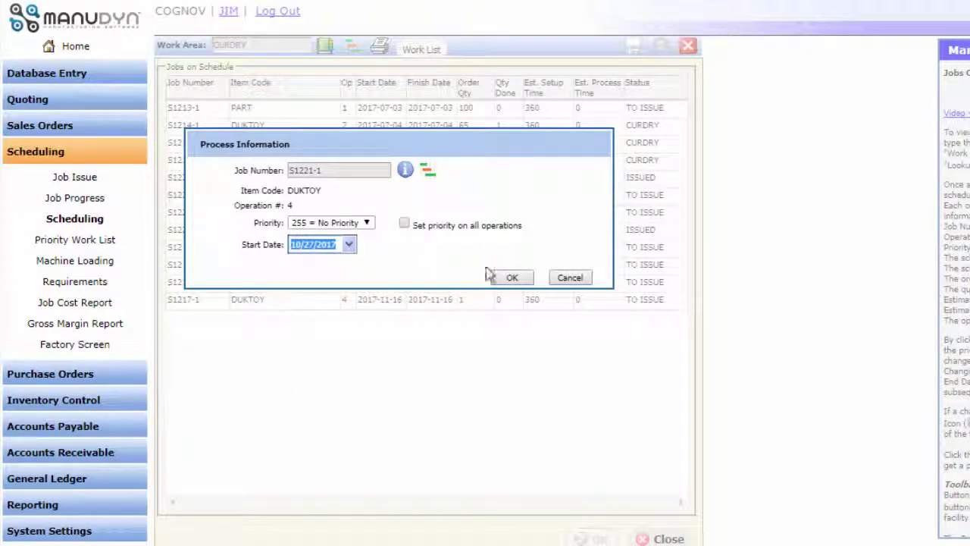
click(562, 280)
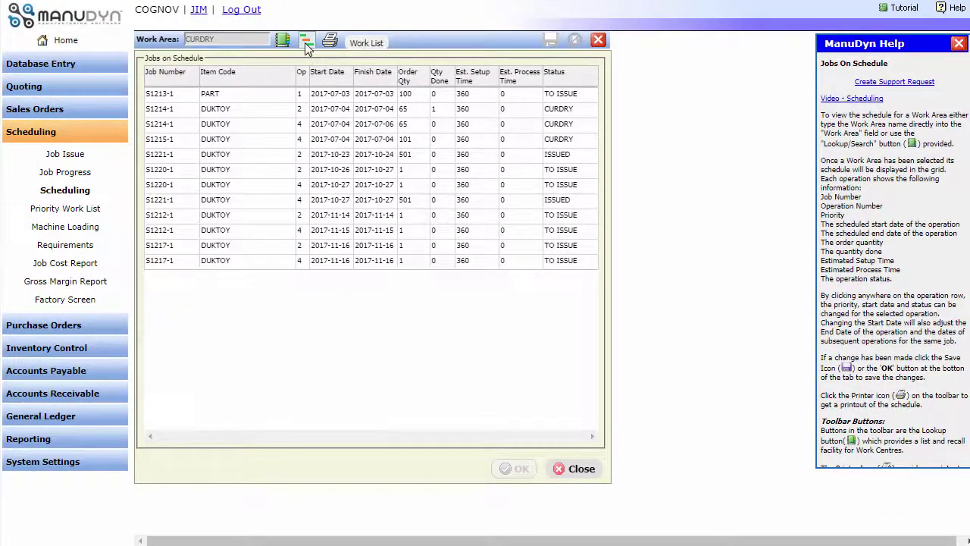
On the CURDRY Gantt chart, move operation 4 of the last listed DUKTOY job to start on 2017/11/17, and close the chart
click(306, 43)
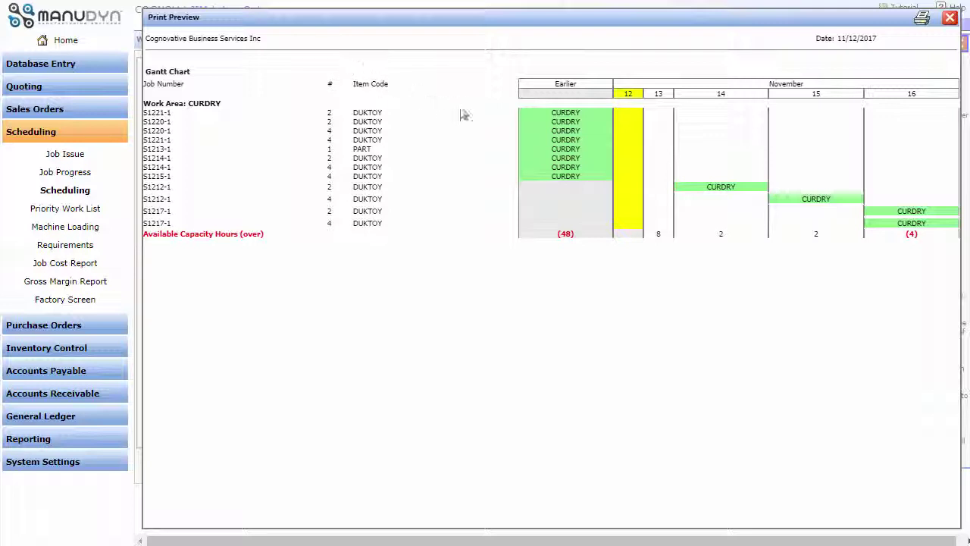
double_click(908, 224)
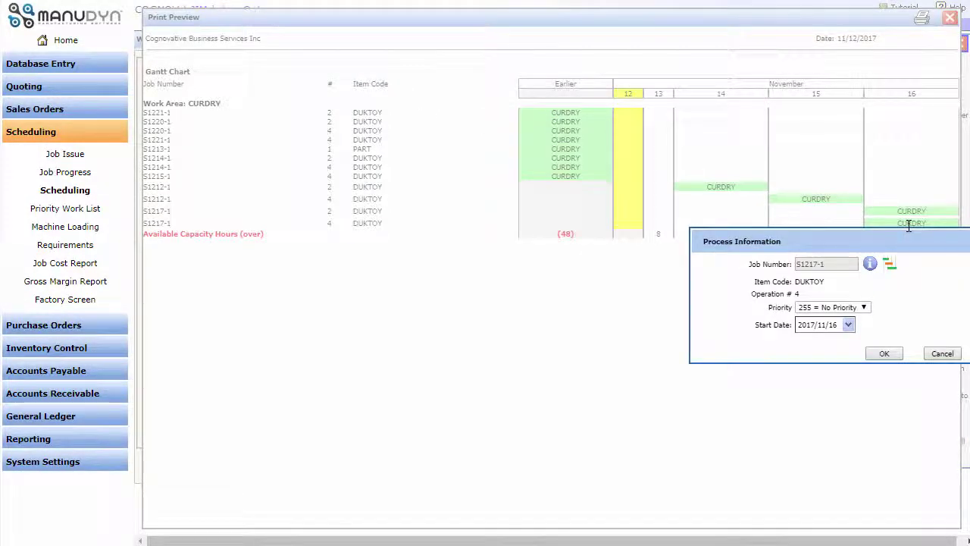
click(853, 329)
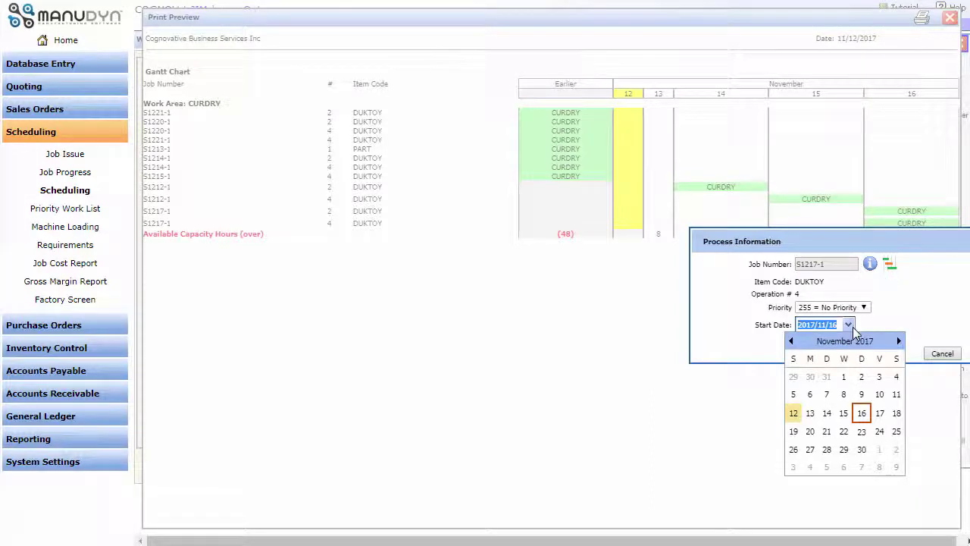
click(880, 413)
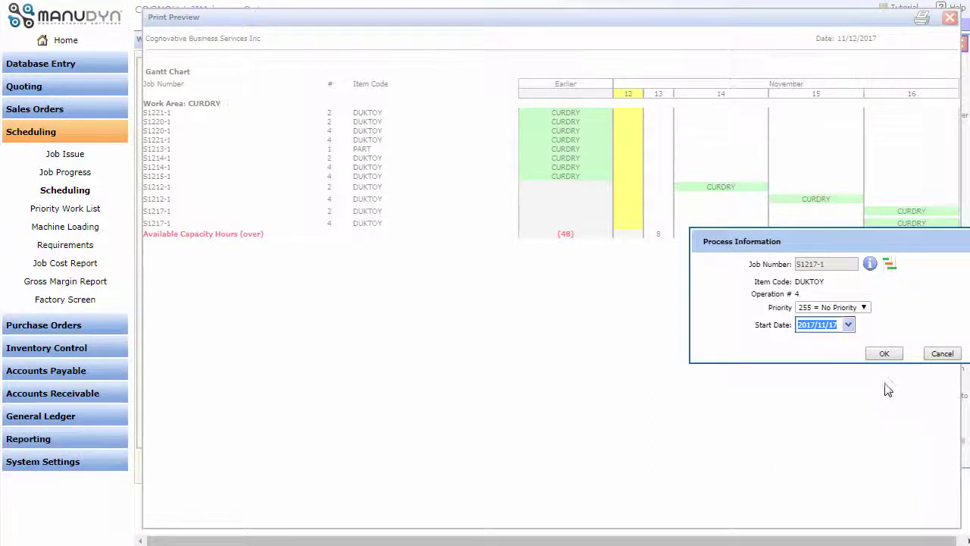
click(886, 355)
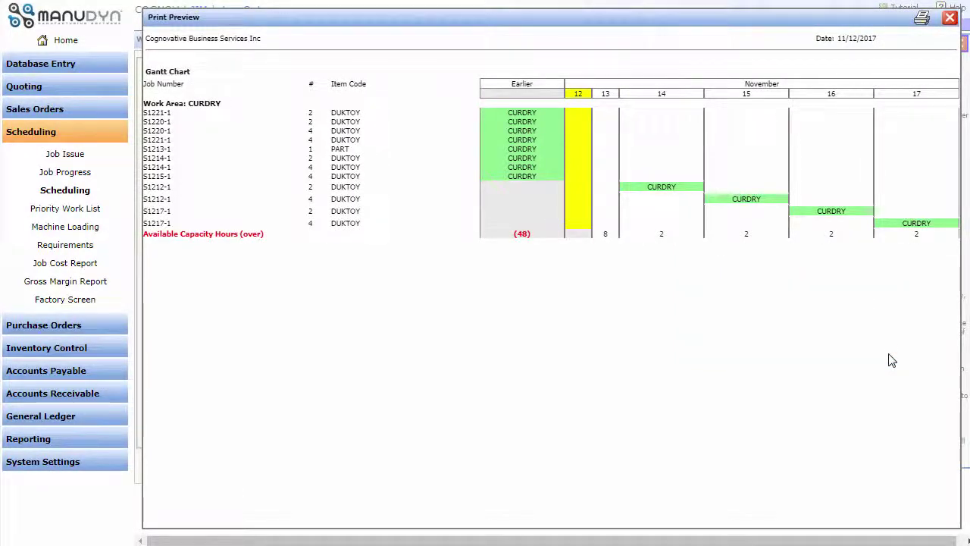
click(950, 20)
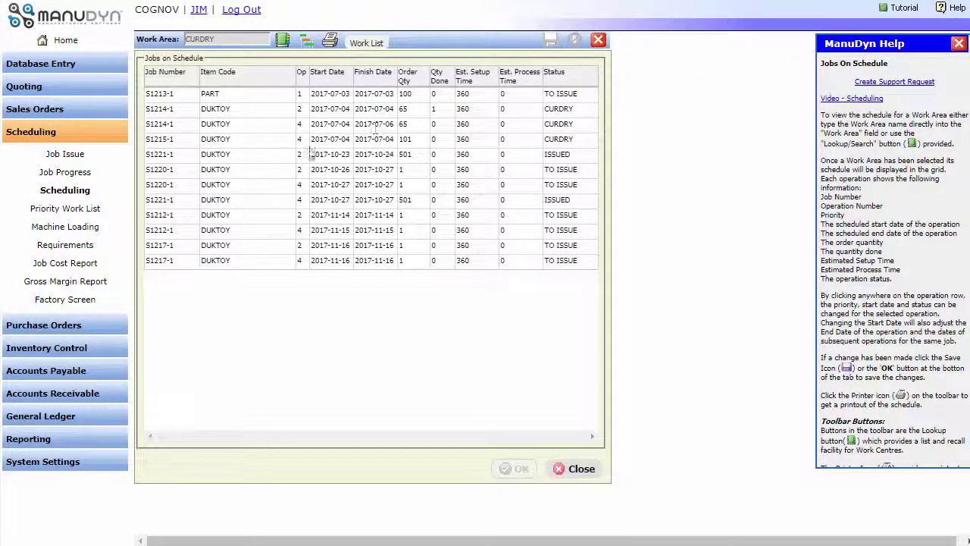
Preview the Manufacturing Requirements report covering both labour and material for all sales orders, and close the preview
click(67, 249)
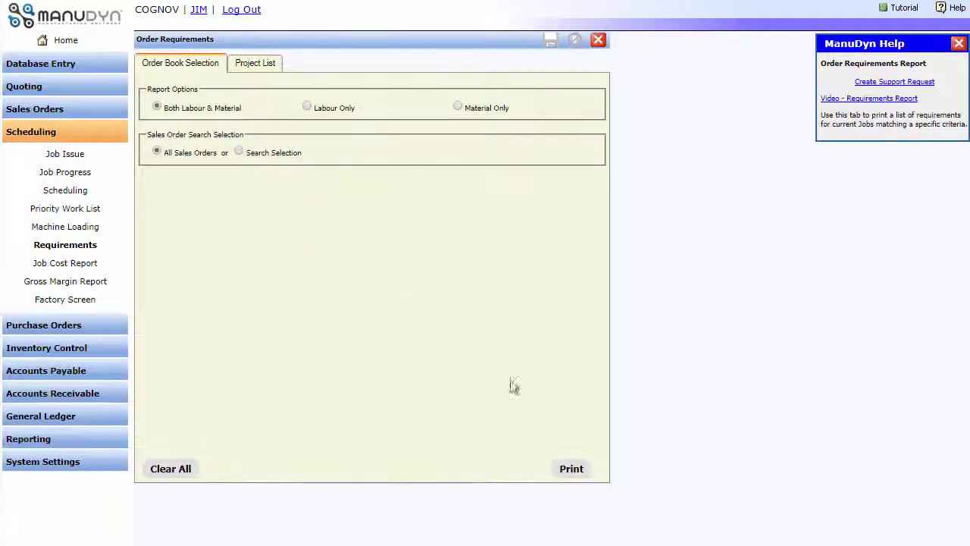
click(567, 469)
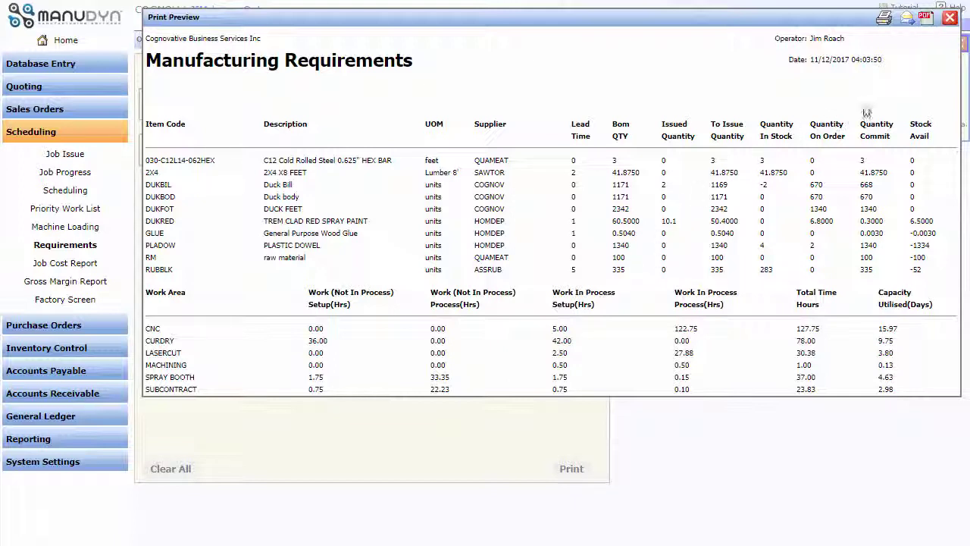
click(951, 18)
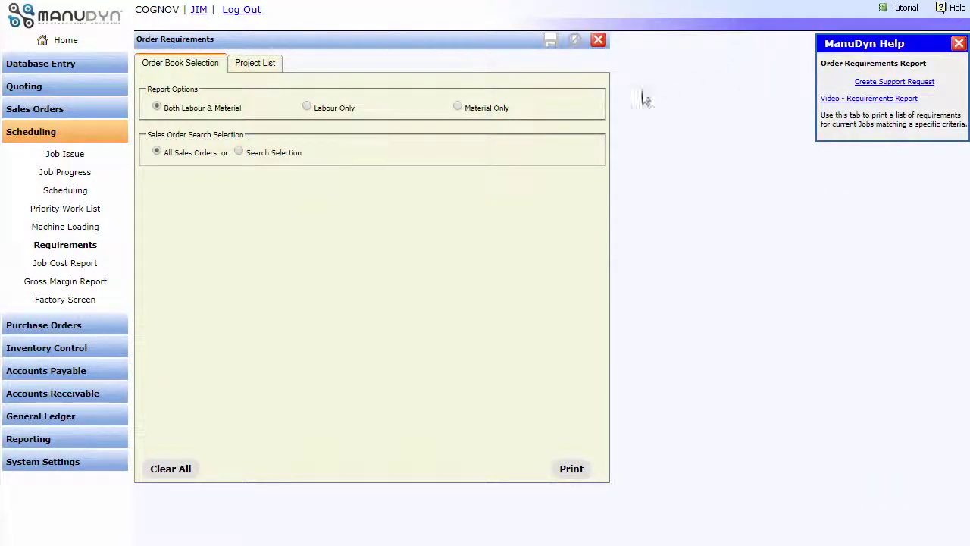
Preview the Priority Work List of all scheduled jobs for all work areas, examine its listed jobs, and close the preview
click(67, 213)
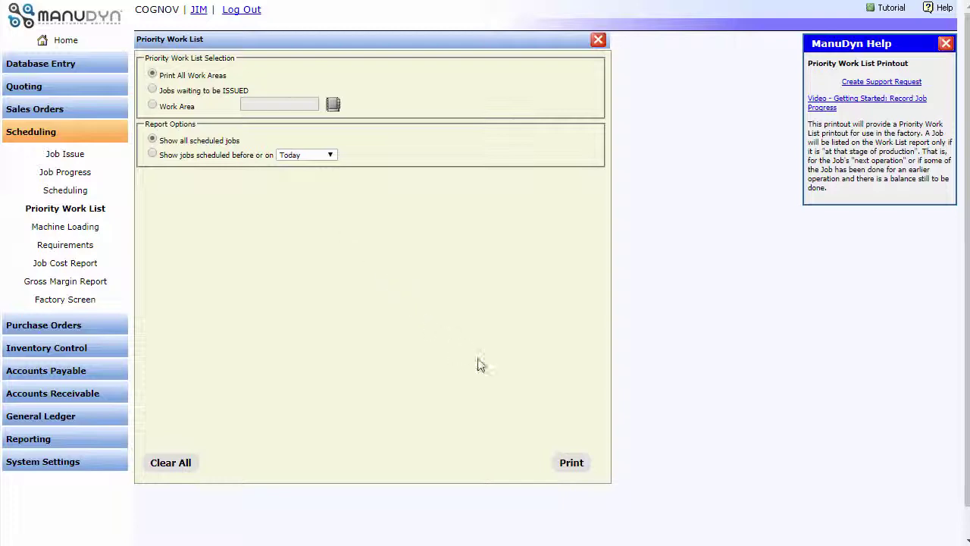
click(573, 463)
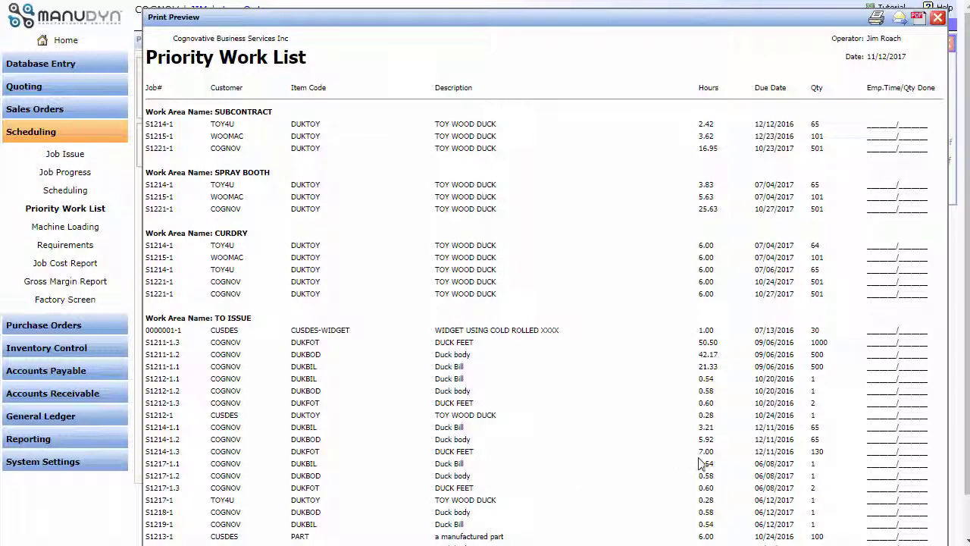
scroll(966, 409, down, 1)
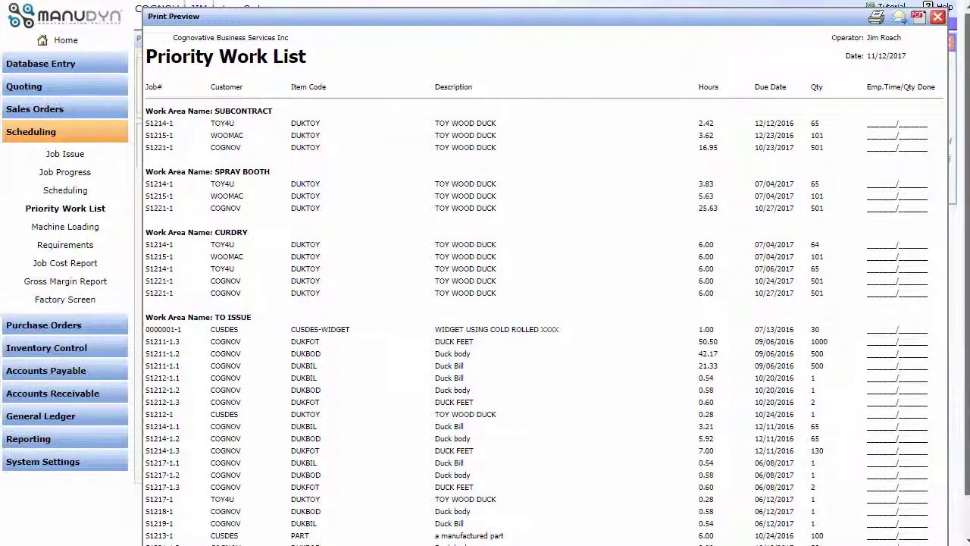
scroll(966, 409, down, 2)
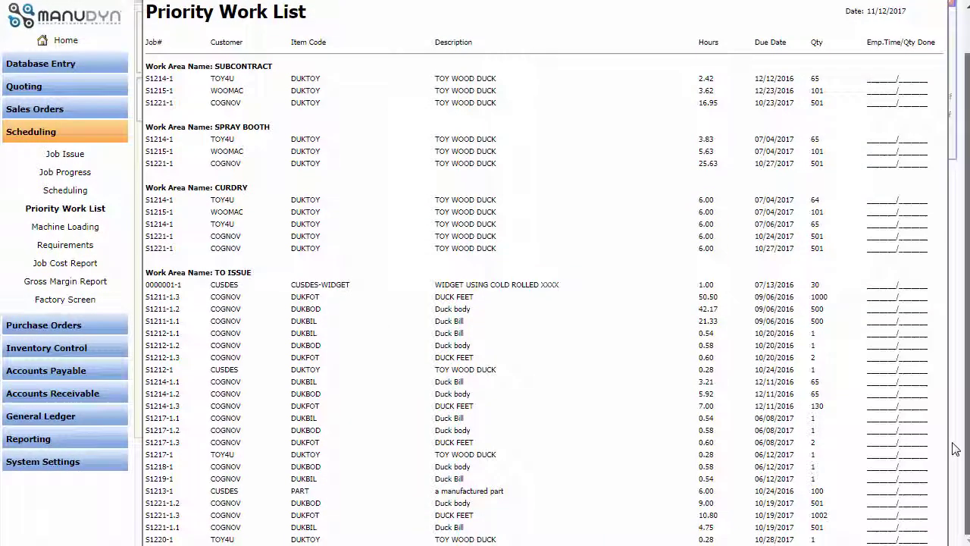
drag(953, 438, 957, 387)
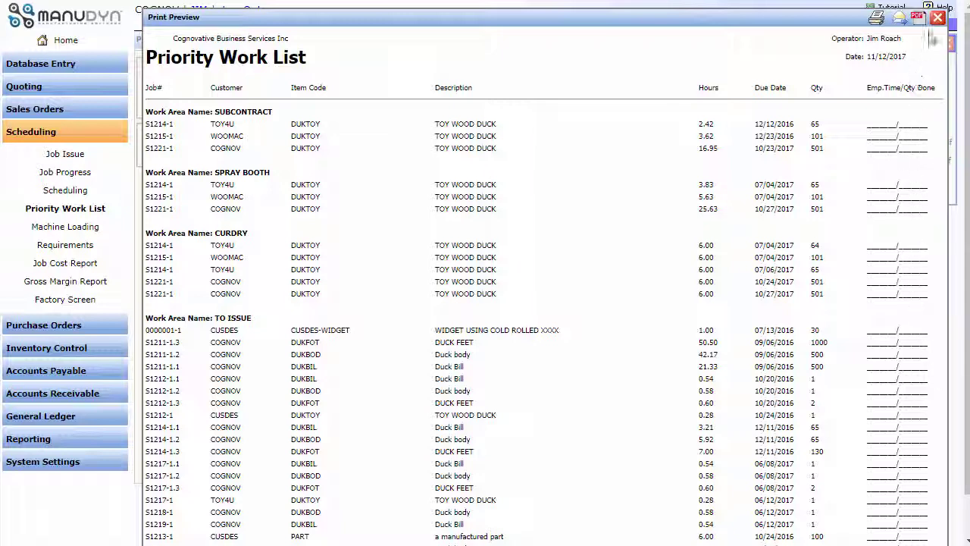
click(936, 21)
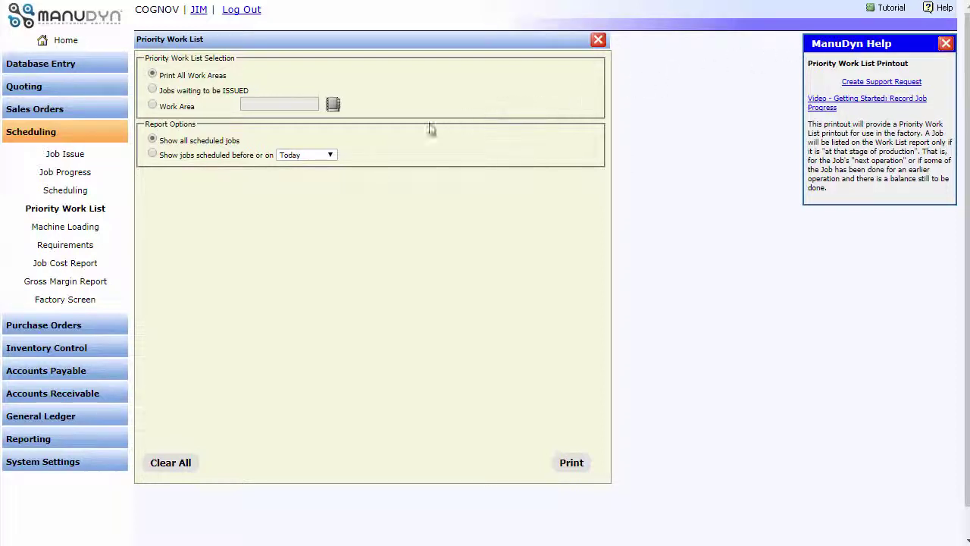
Recall COGNOV's issued DUKTOY job due 10/27/2017 for recording job progress
click(64, 174)
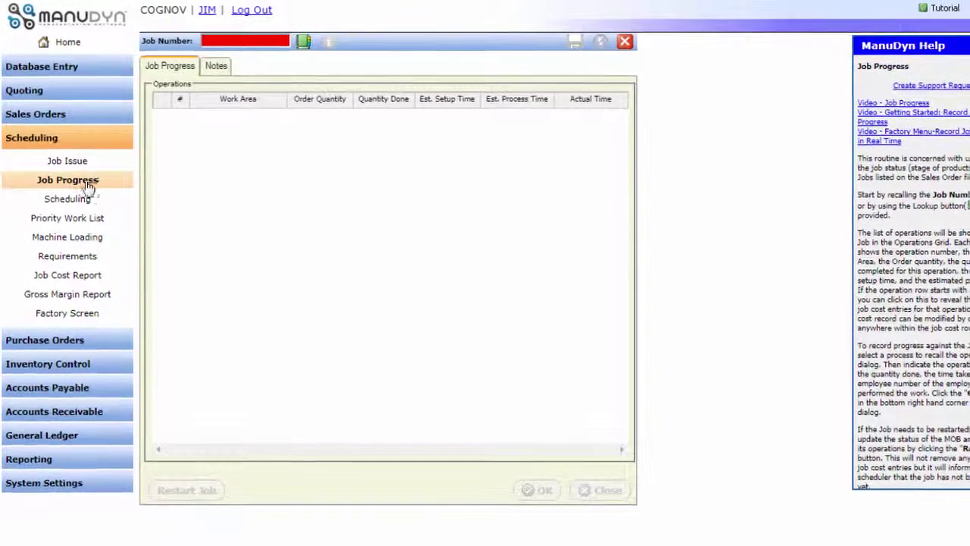
click(310, 43)
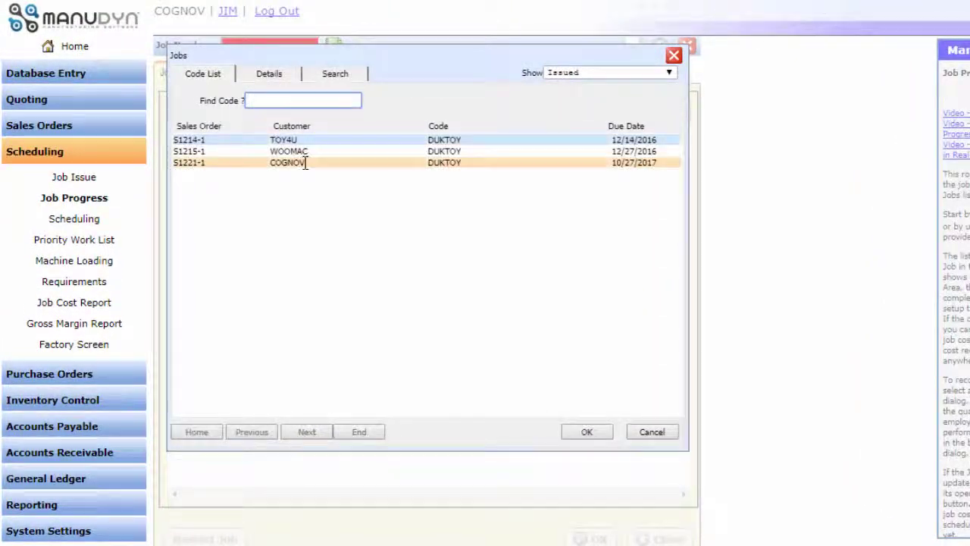
click(586, 433)
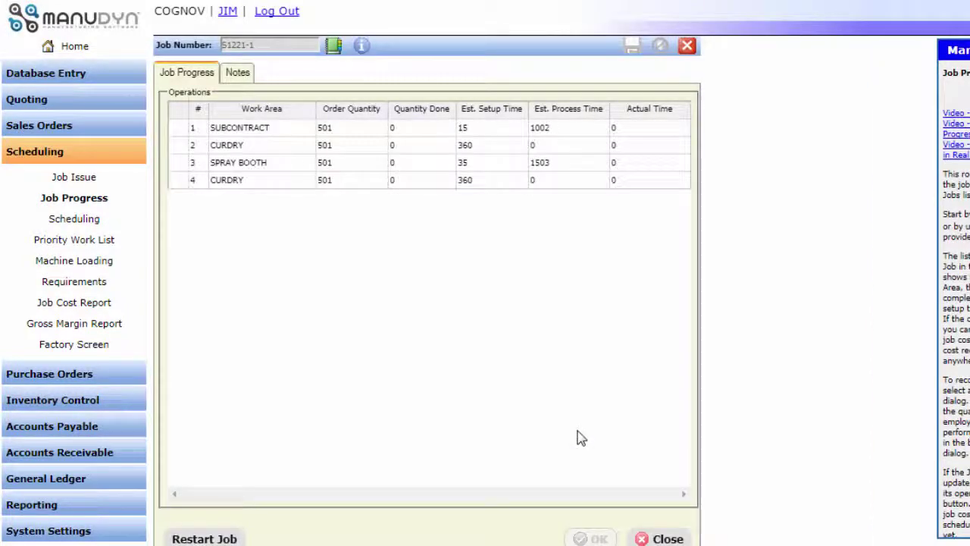
Begin a process entry for the job's SUBCONTRACT operation 1 with a quantity done of 2
double_click(406, 129)
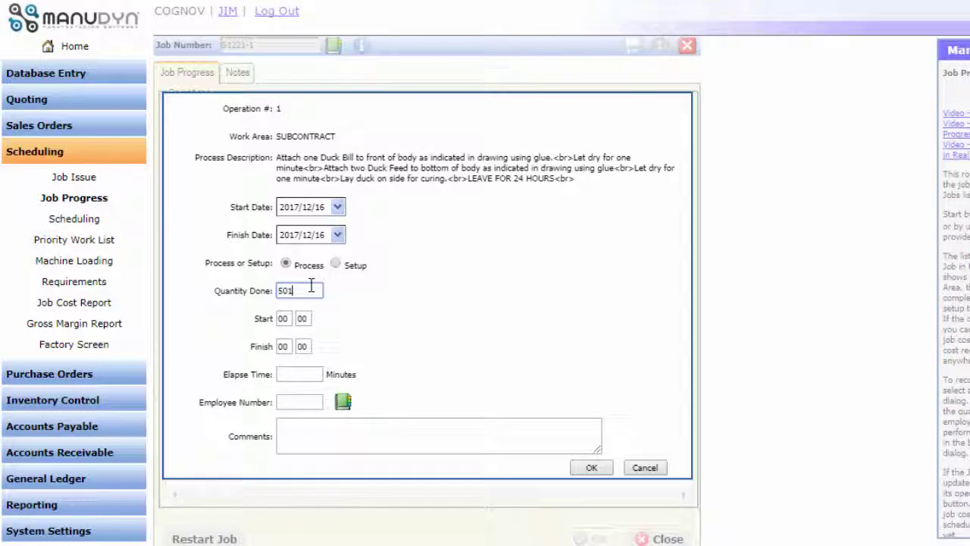
key(BackSpace)
key(BackSpace)
key(BackSpace)
text(2)
Set the operation's start time to 10:00 and its finish time to 10:20
click(285, 319)
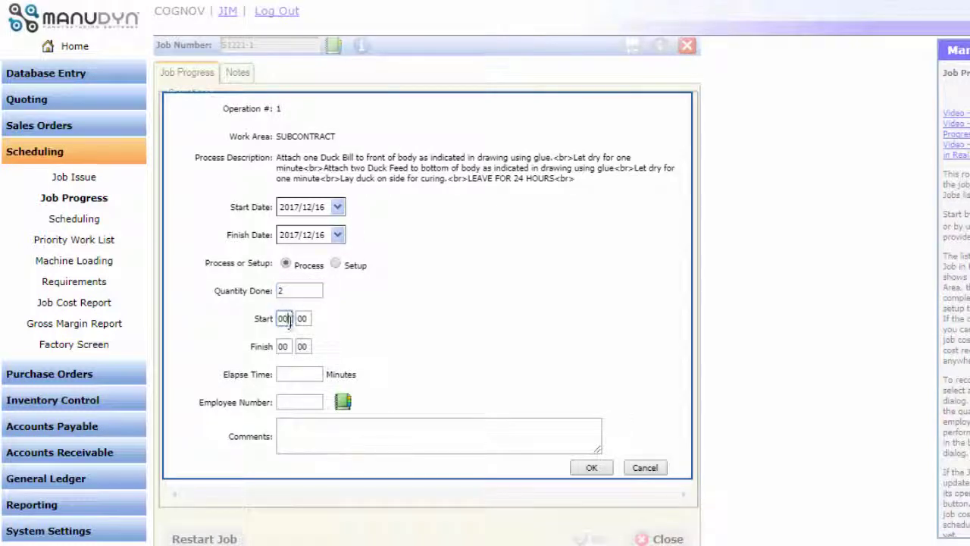
text(10)
click(290, 345)
key(BackSpace)
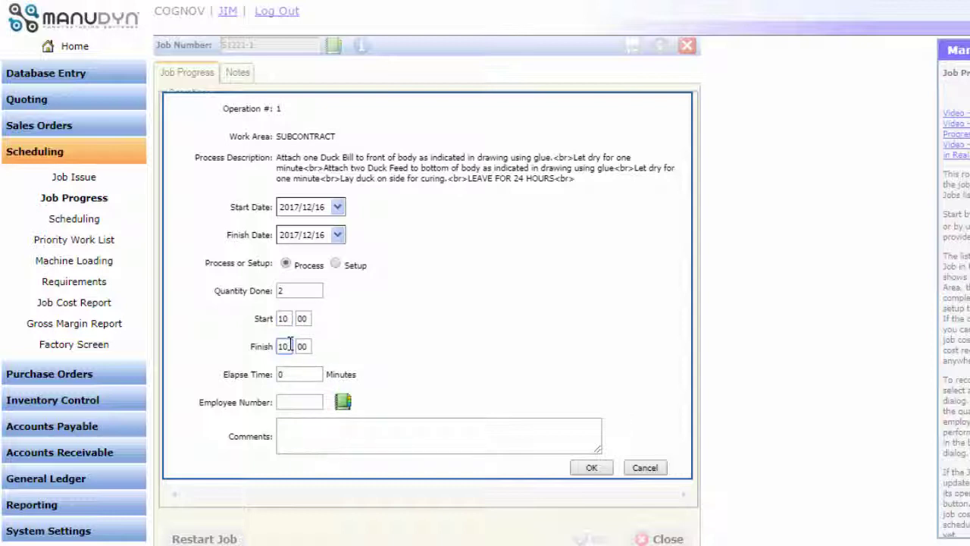
click(303, 346)
key(BackSpace)
key(BackSpace)
text(20)
click(289, 370)
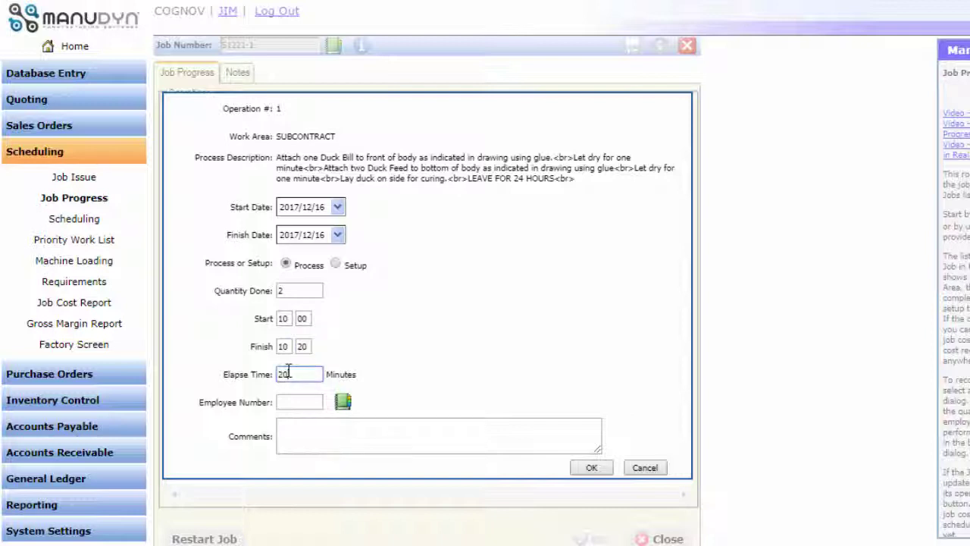
Assign the second listed employee to the operation entry and save the job progress
click(283, 400)
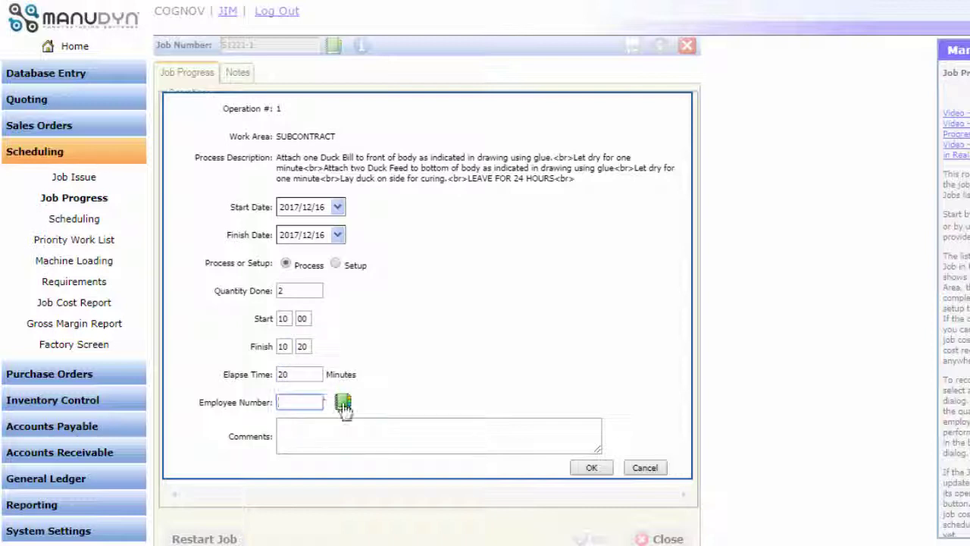
click(343, 402)
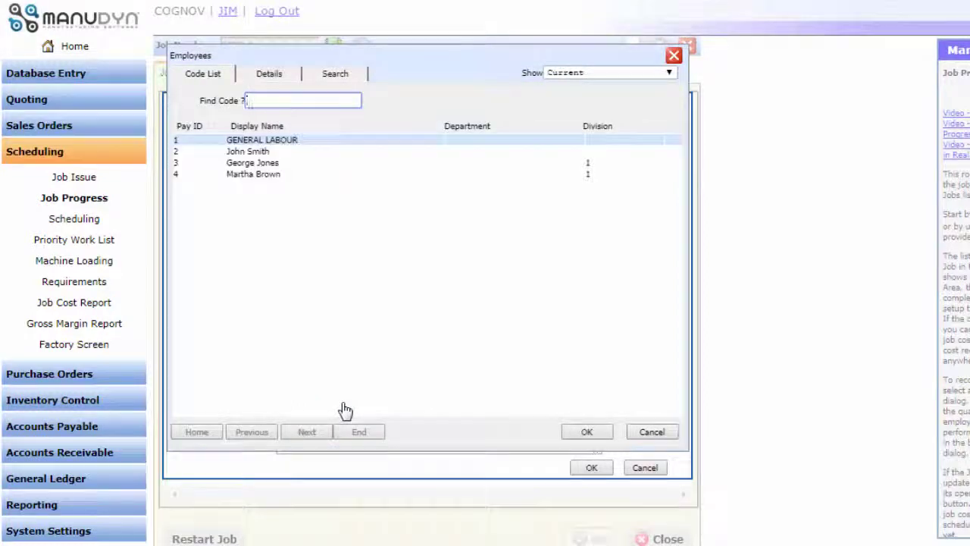
click(260, 150)
click(582, 431)
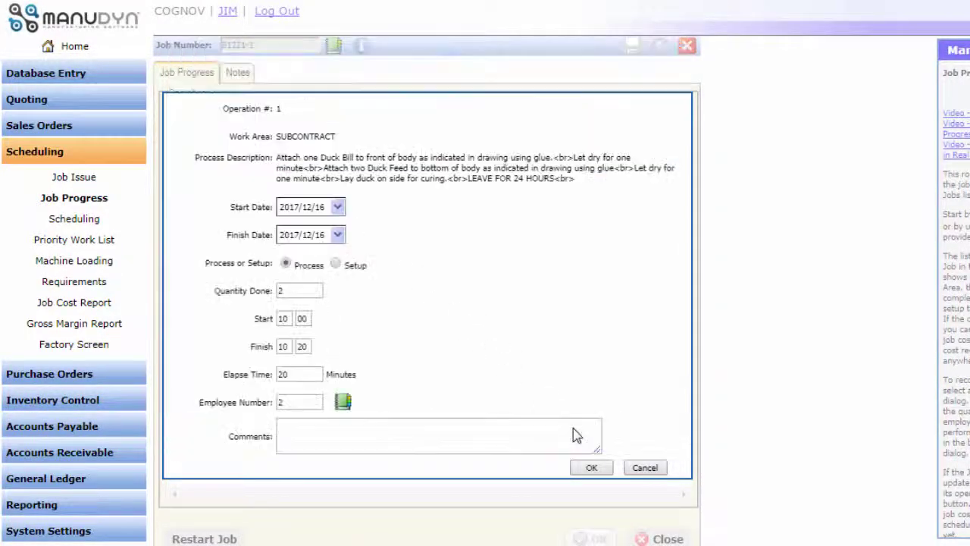
click(592, 468)
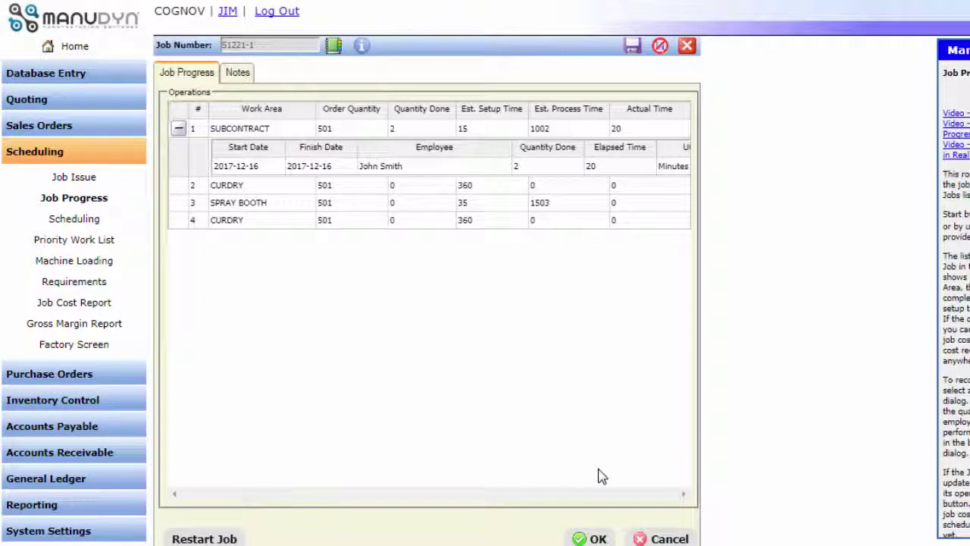
click(595, 539)
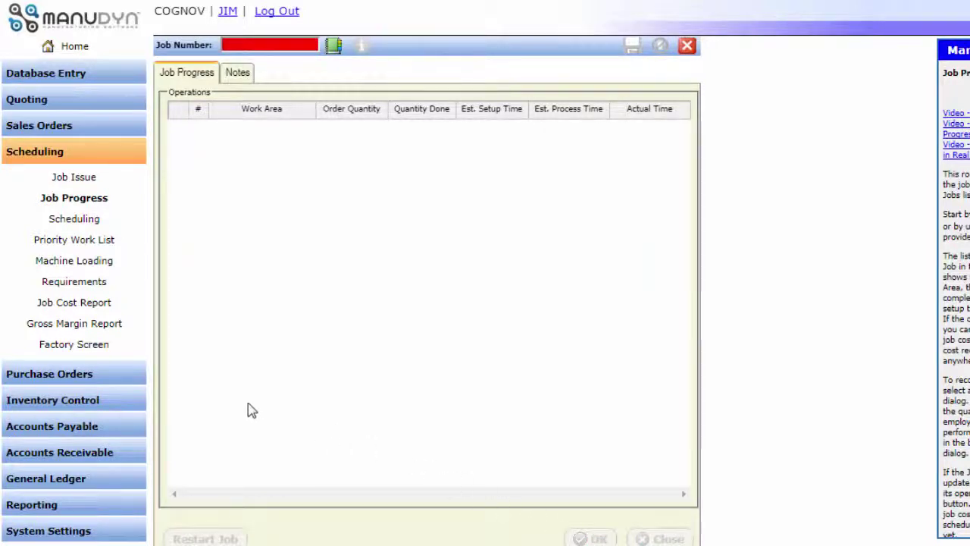
Clock on the employee listed just below GENERAL LABOUR in the Factory Menu
click(79, 349)
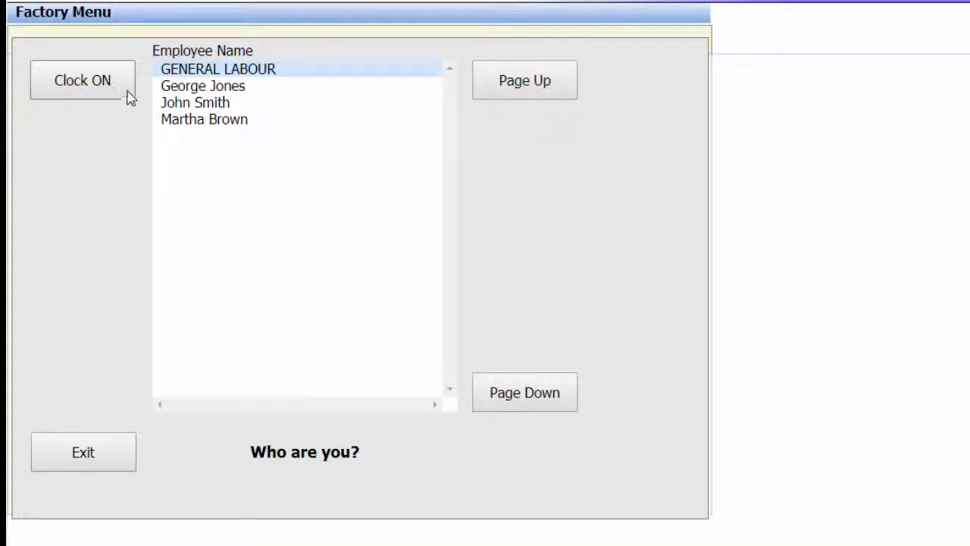
click(164, 86)
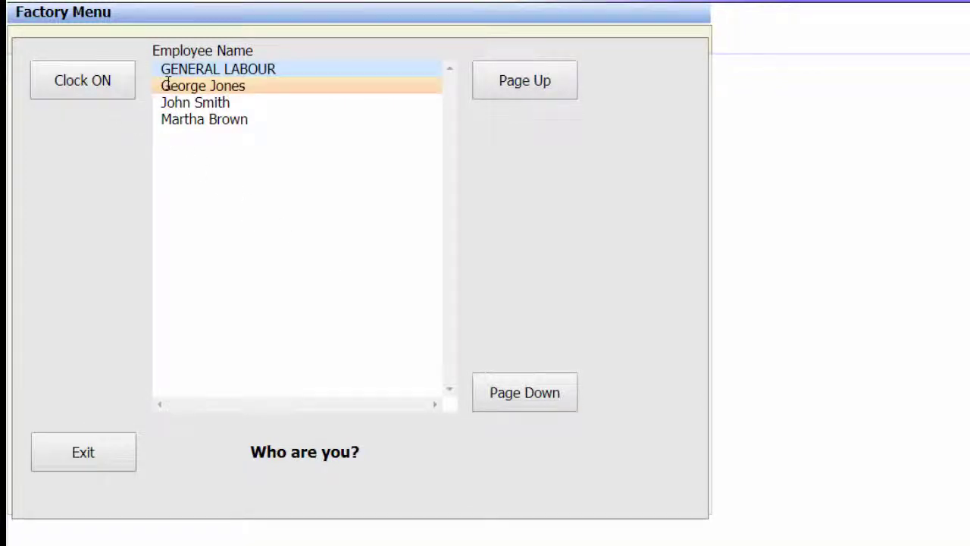
click(90, 83)
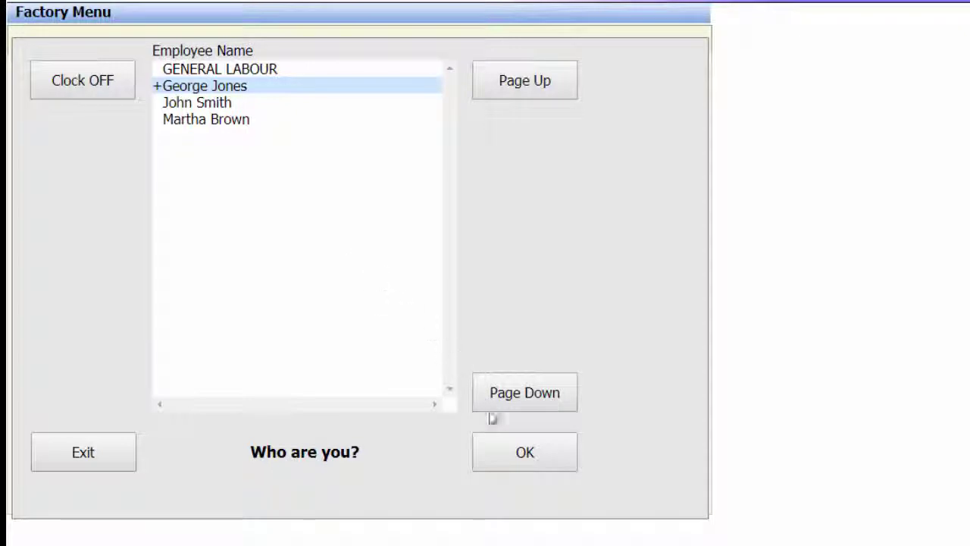
Start operation 2 of TOY4U's DUKTOY job in the CURDRY work area for the clocked-on employee
click(510, 452)
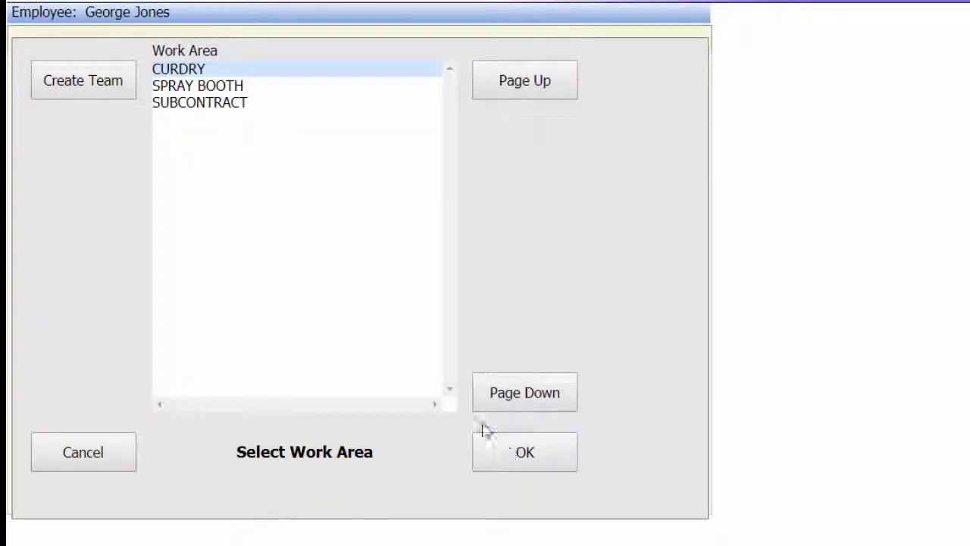
click(245, 72)
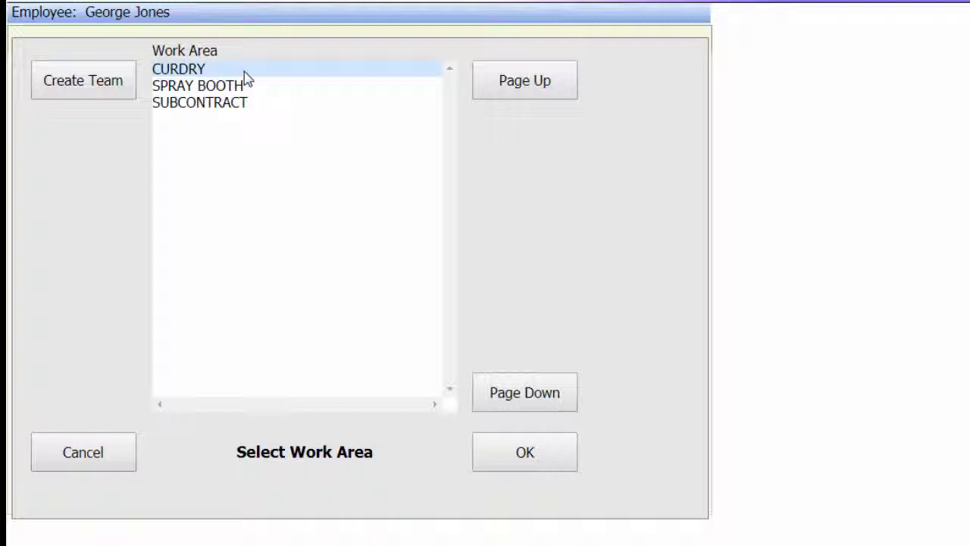
click(502, 451)
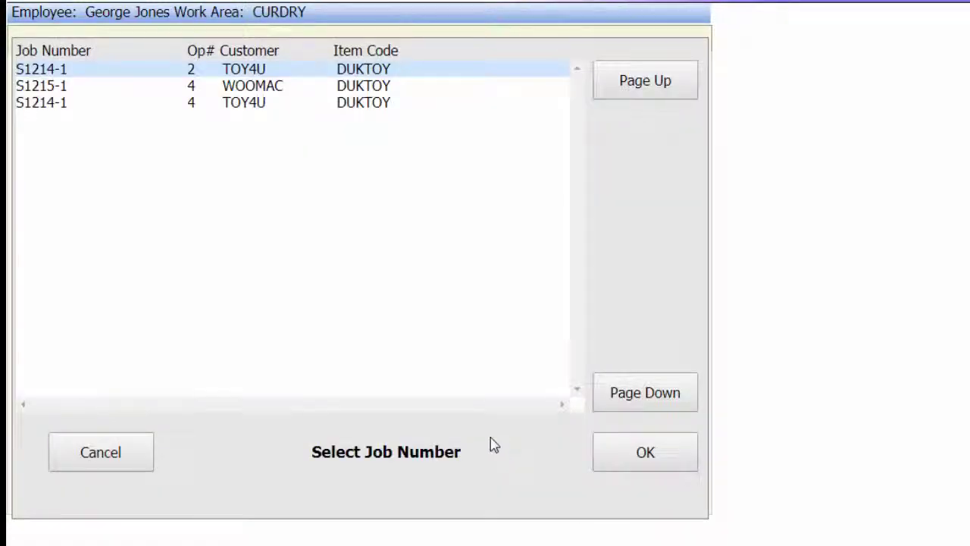
click(213, 72)
click(612, 452)
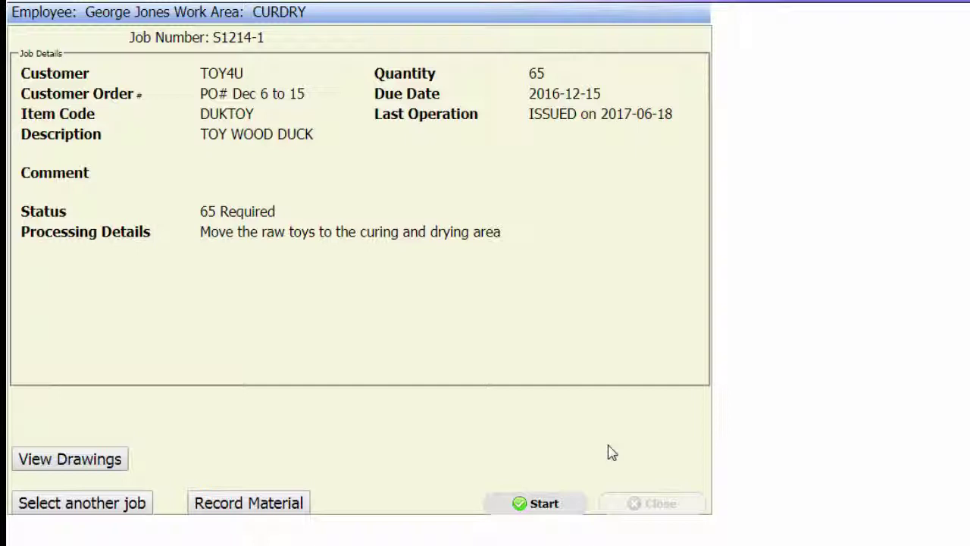
click(558, 507)
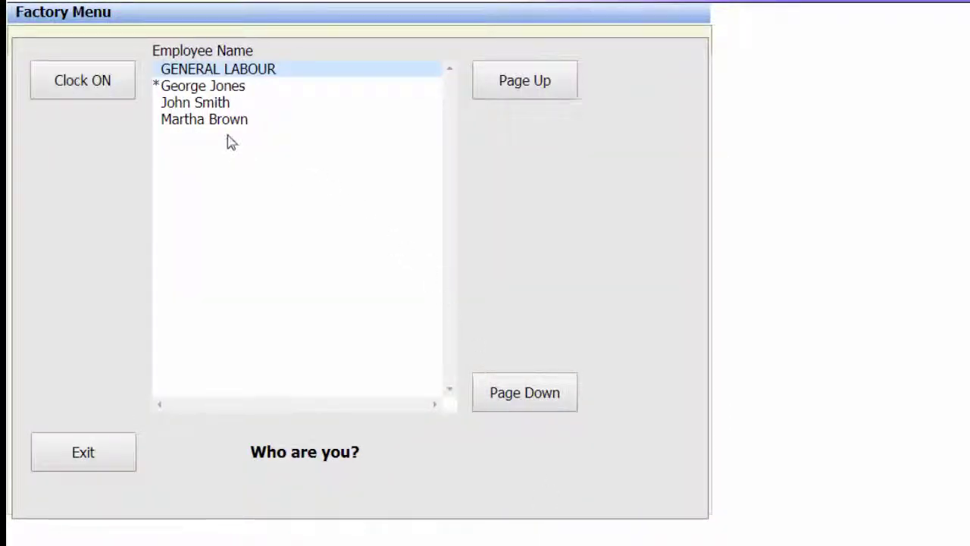
Record a quantity done of 1 on the clocked-on employee's DUKTOY job and clock that employee off
click(214, 87)
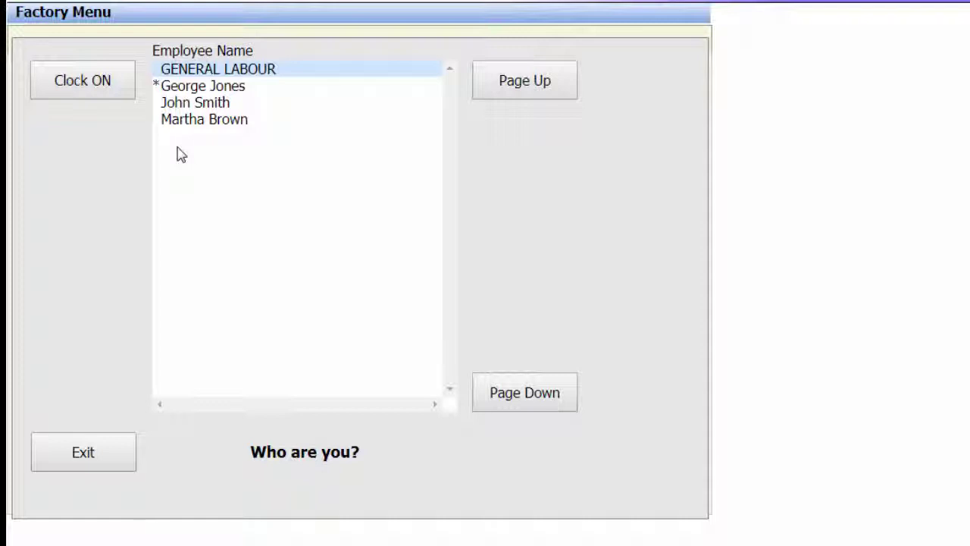
click(201, 87)
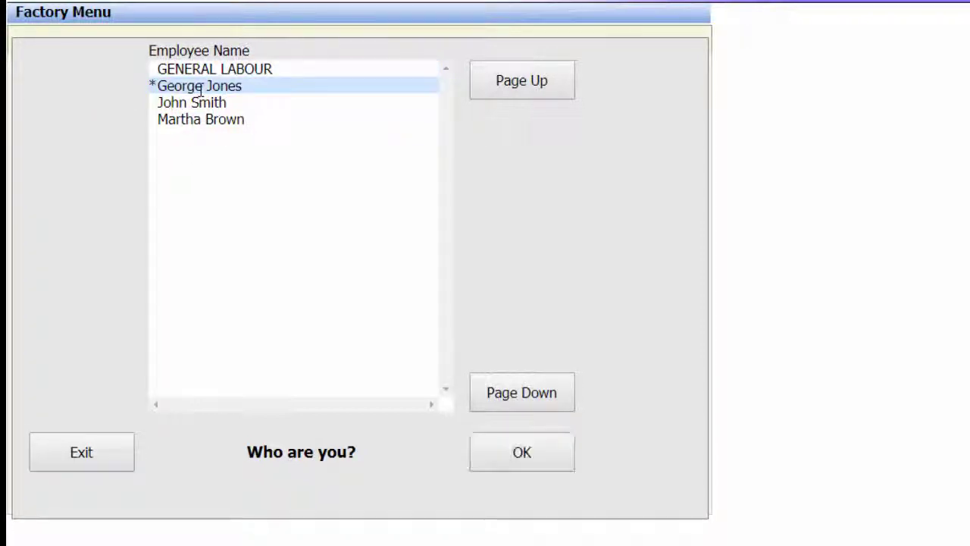
click(511, 453)
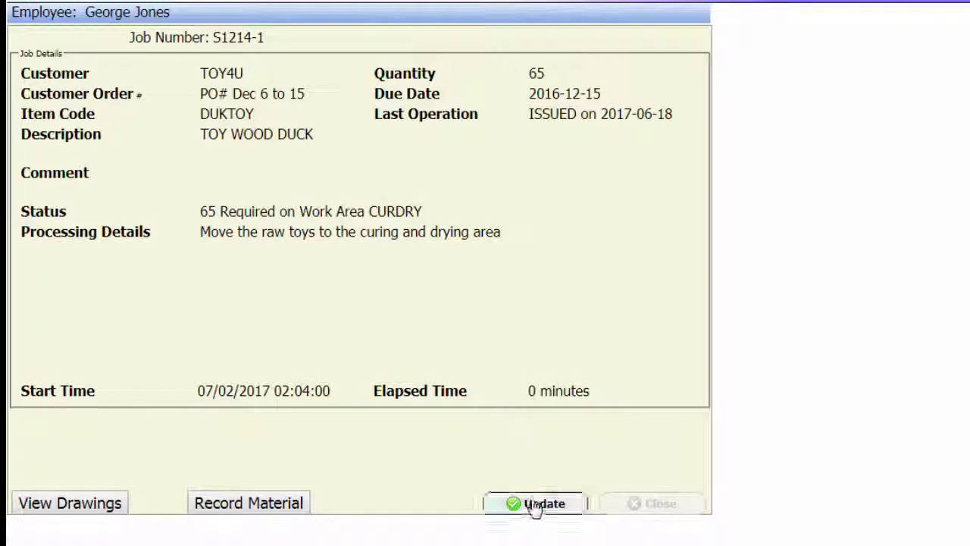
click(536, 505)
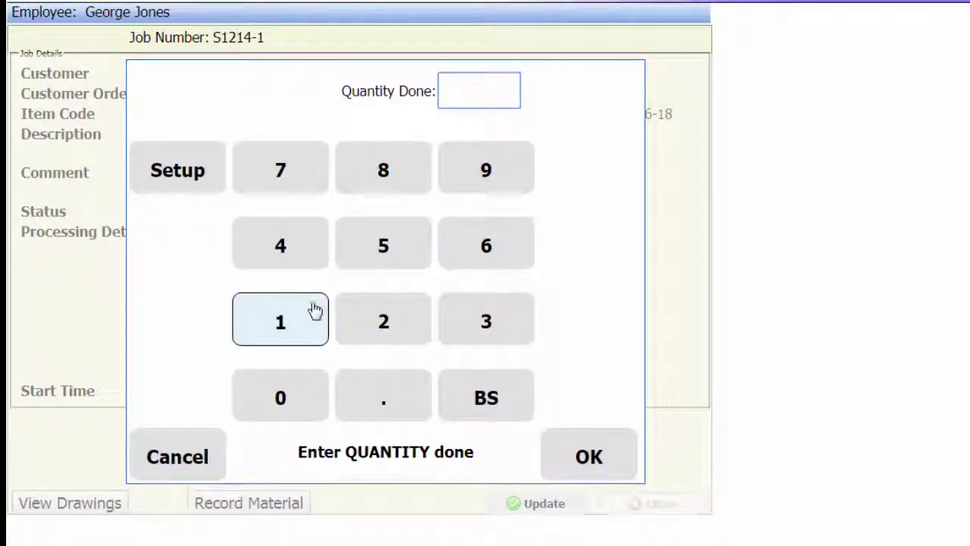
click(315, 312)
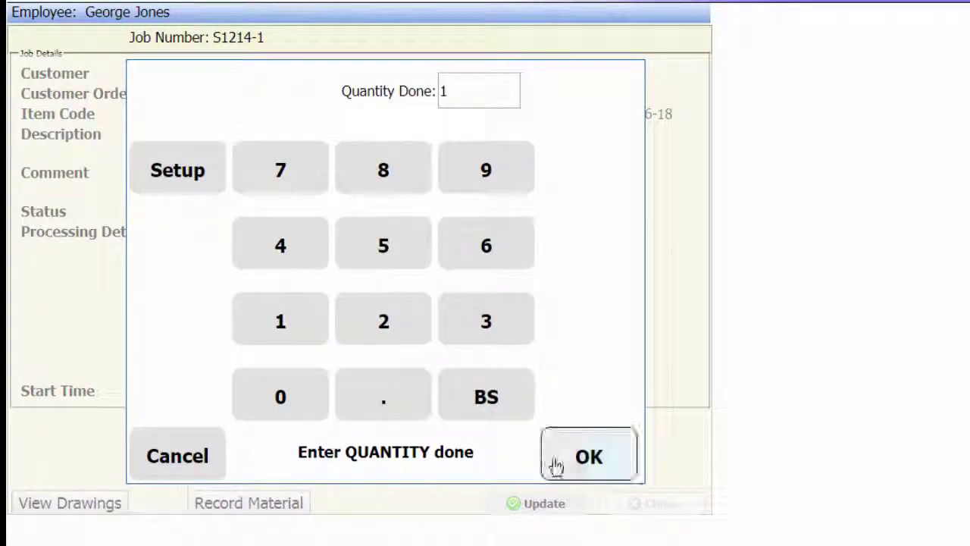
click(581, 467)
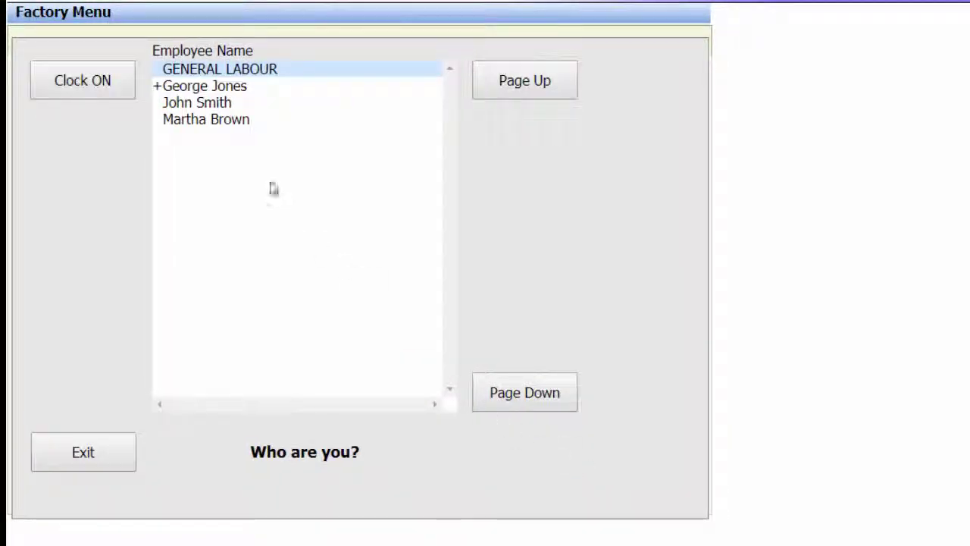
click(224, 88)
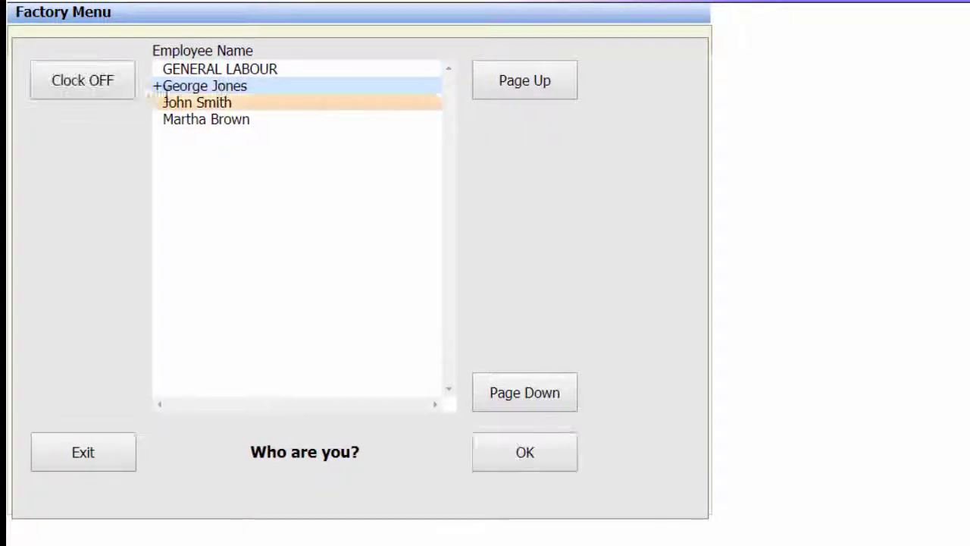
click(104, 88)
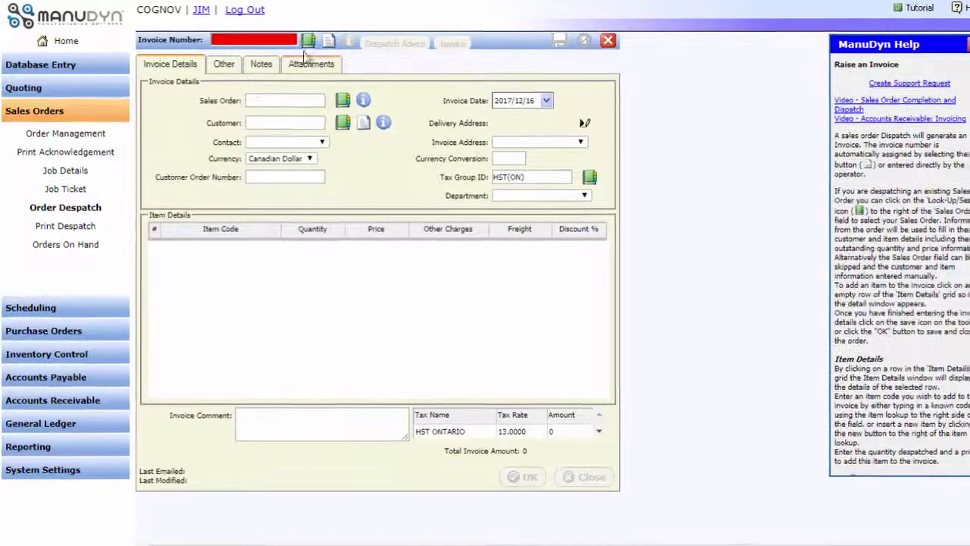
Look up TOY4U's first listed invoice in Order Despatch, review its DUKTOY item details and accept them
click(309, 41)
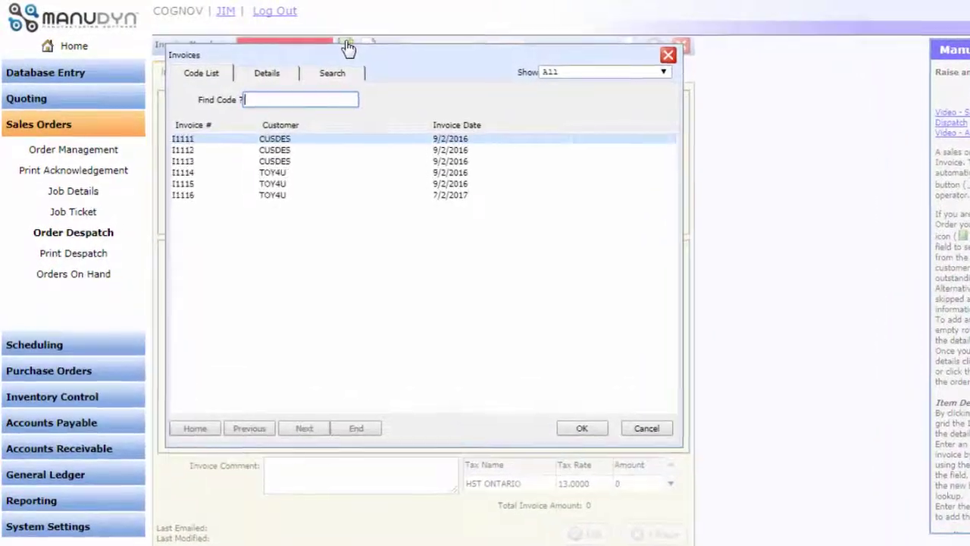
click(317, 175)
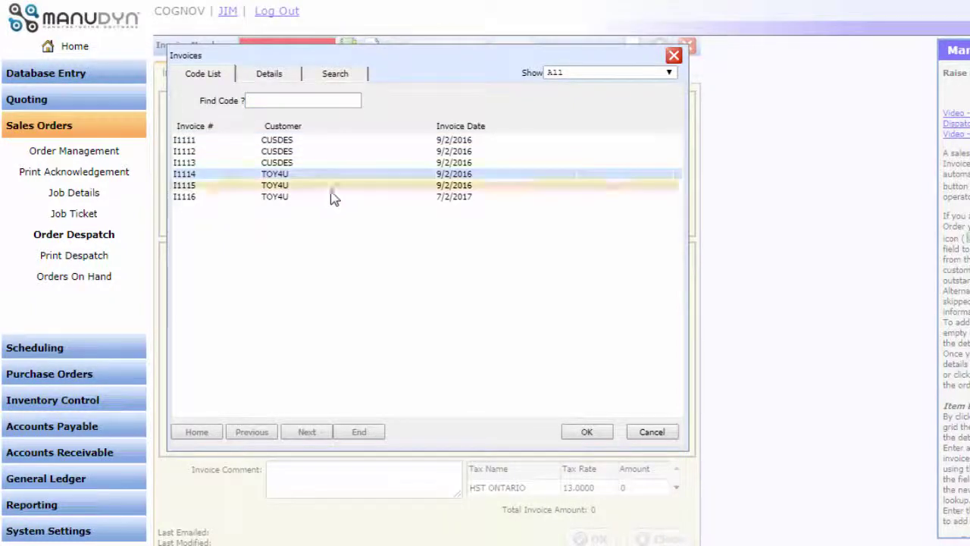
click(583, 431)
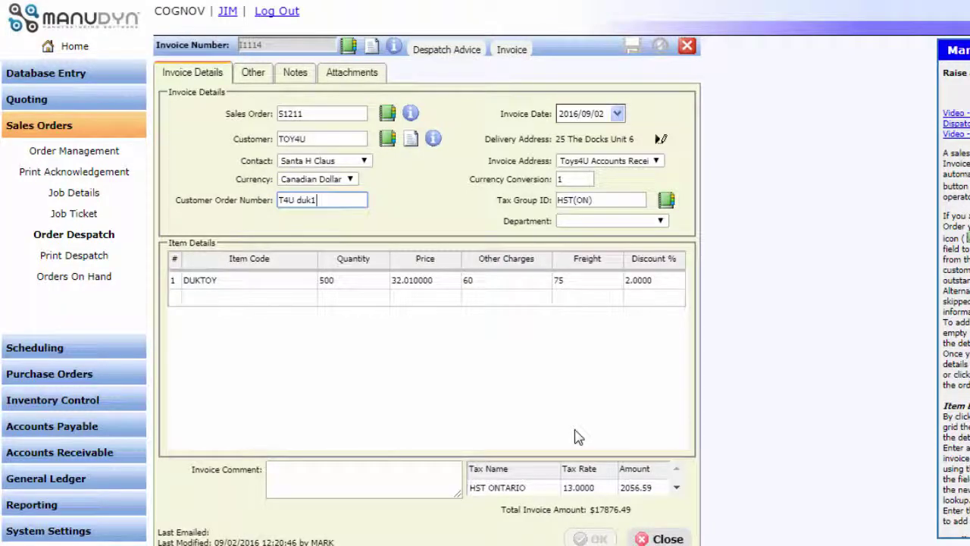
double_click(343, 283)
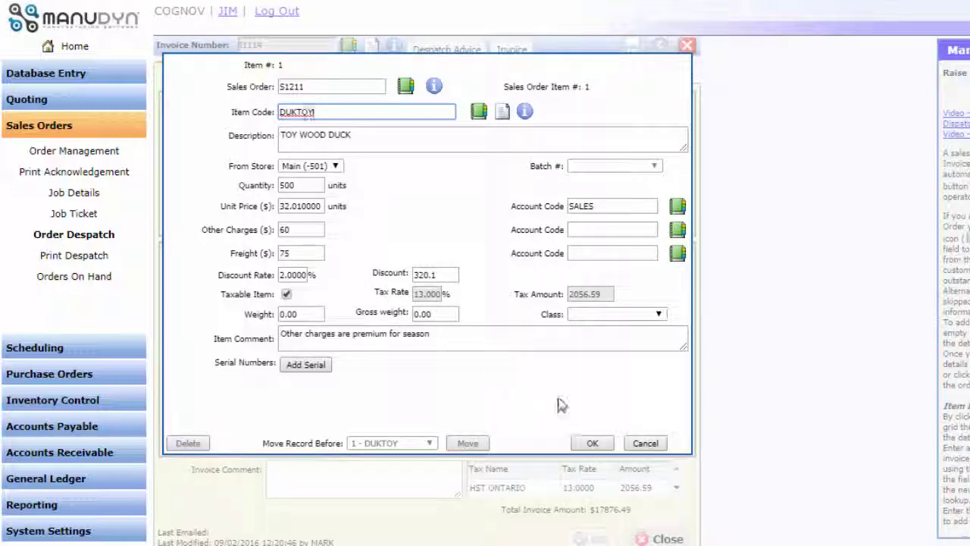
click(591, 441)
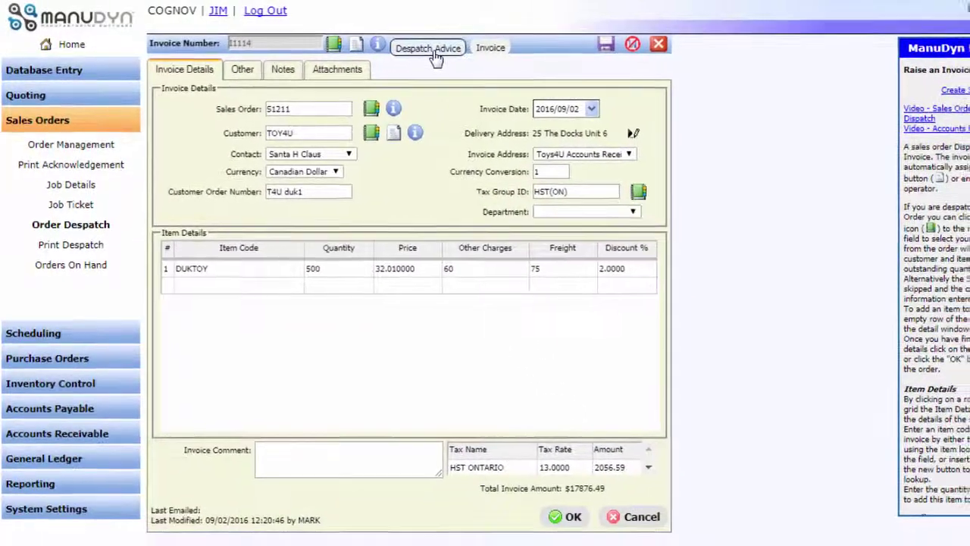
Preview the despatch advice and the printed invoice for the open TOY4U invoice, closing each preview
click(444, 51)
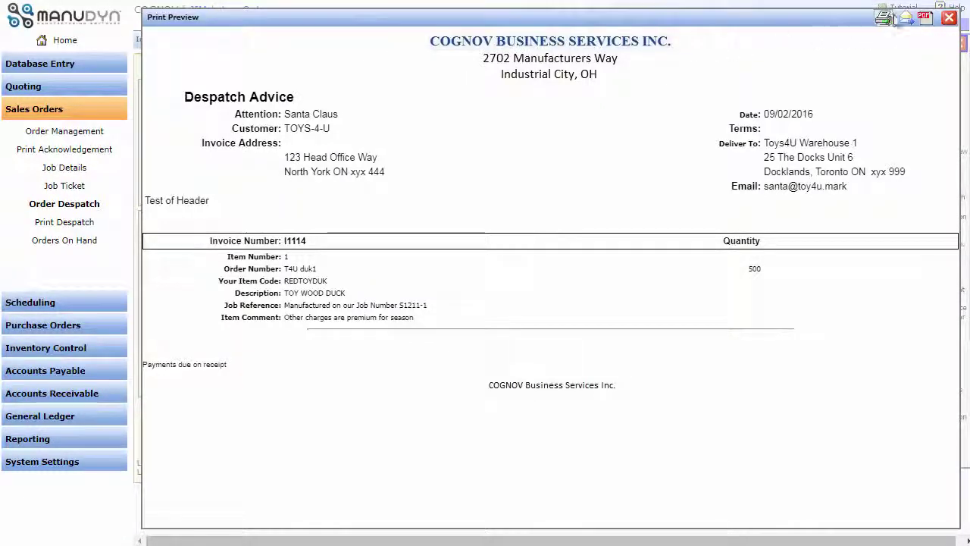
click(949, 19)
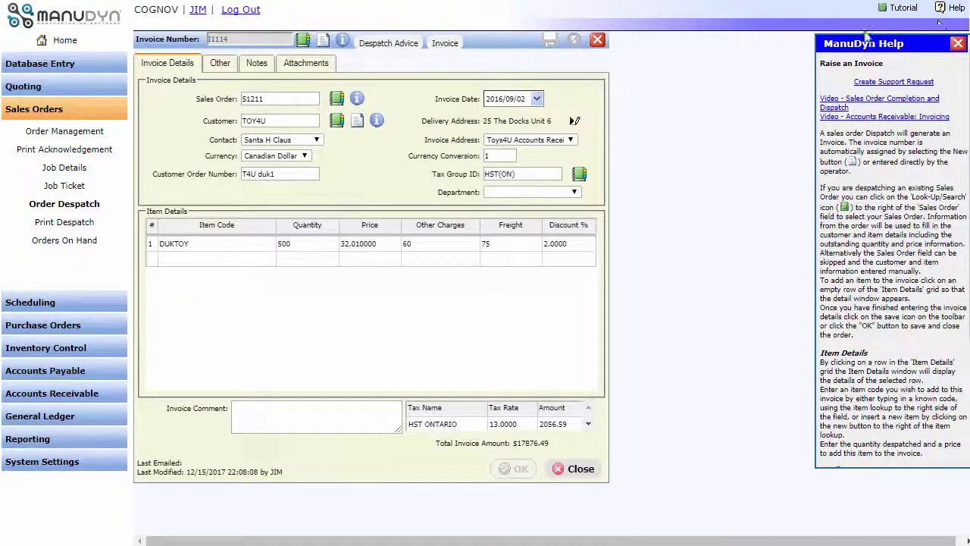
click(444, 45)
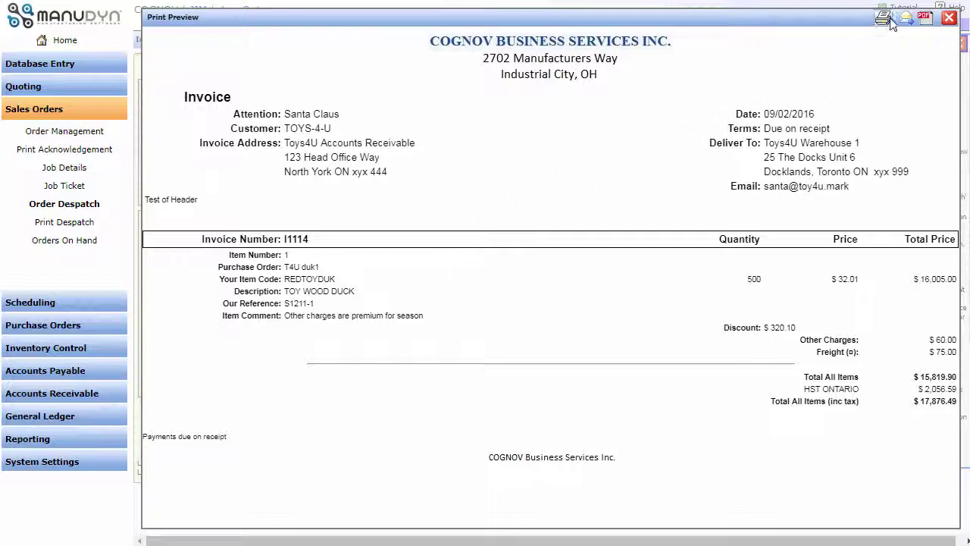
click(949, 18)
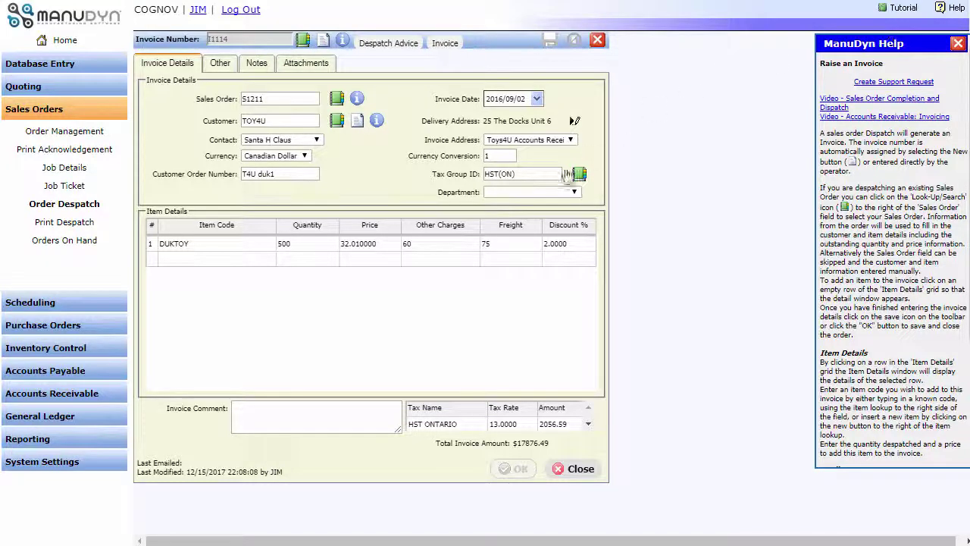
Preview TOY4U's first listed invoice through Print Invoice in Accounts Receivable, and close the preview
click(66, 391)
click(66, 267)
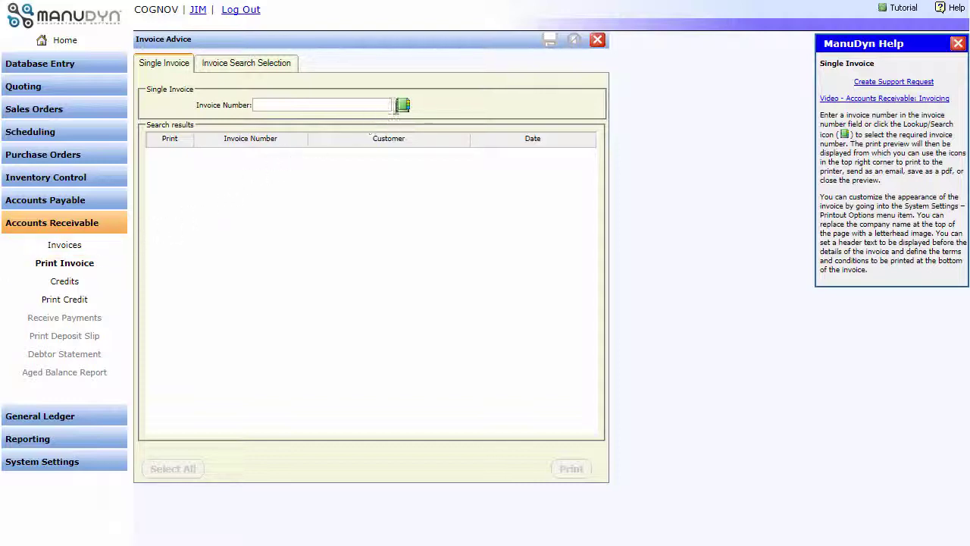
click(403, 105)
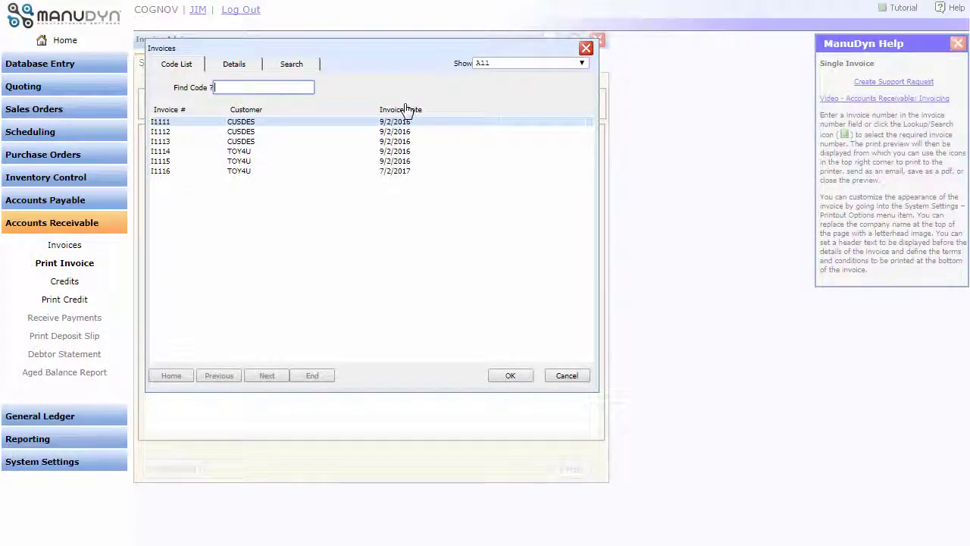
click(390, 149)
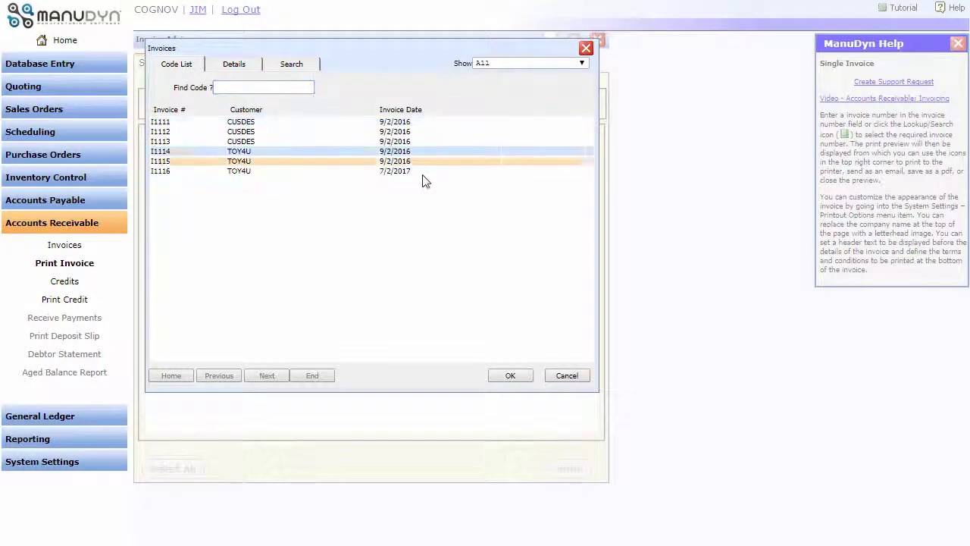
click(511, 377)
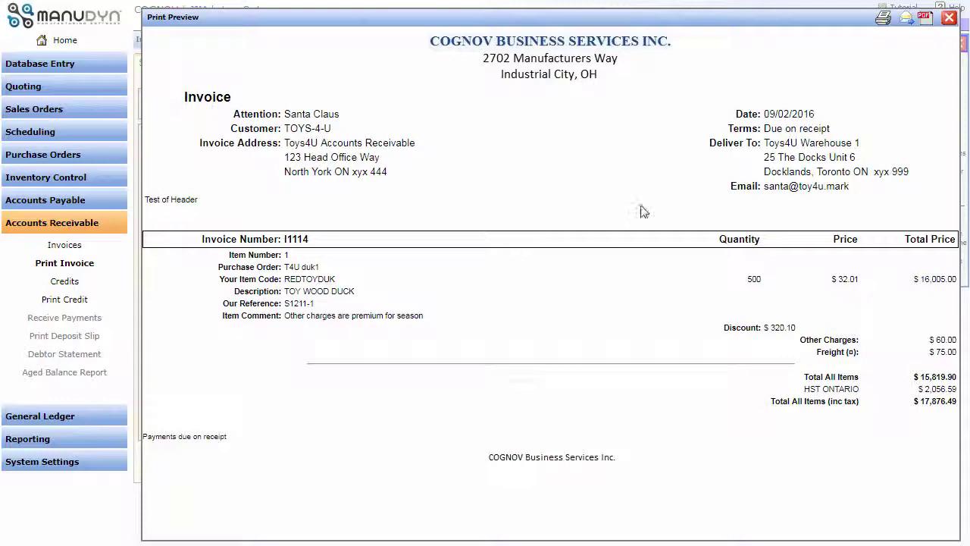
click(951, 17)
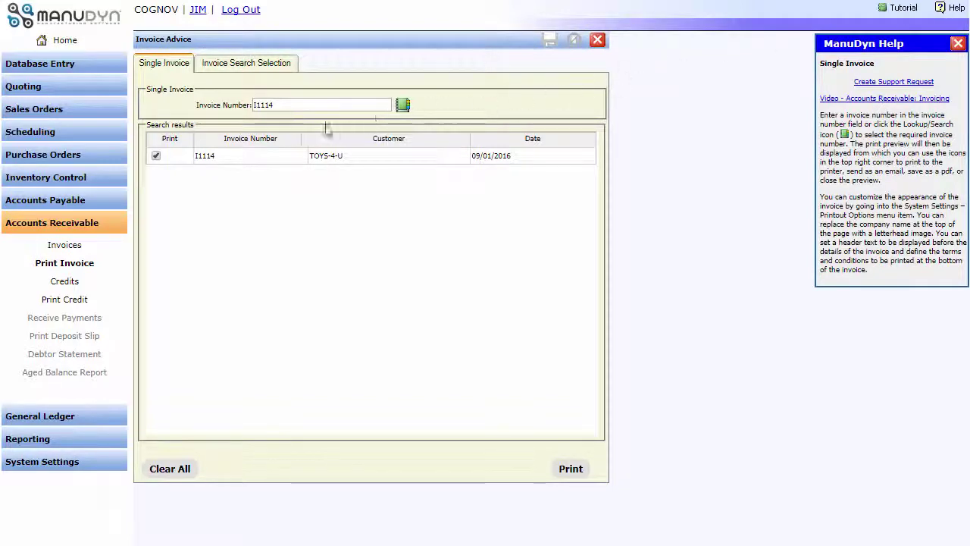
Generate the Job Cost Report for WOOMAC's DUKTOY job from Scheduling, review its material and labour costs, and close the preview
click(71, 134)
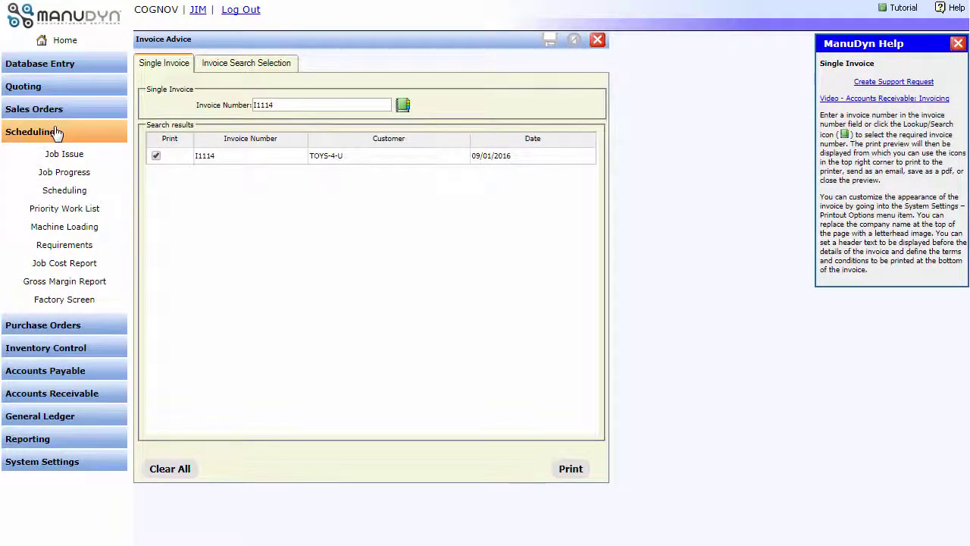
click(59, 265)
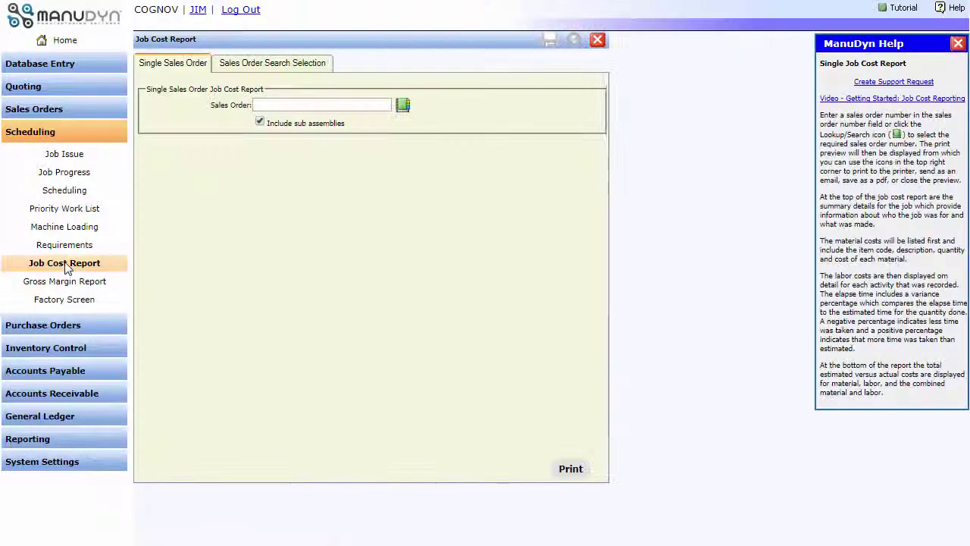
click(403, 106)
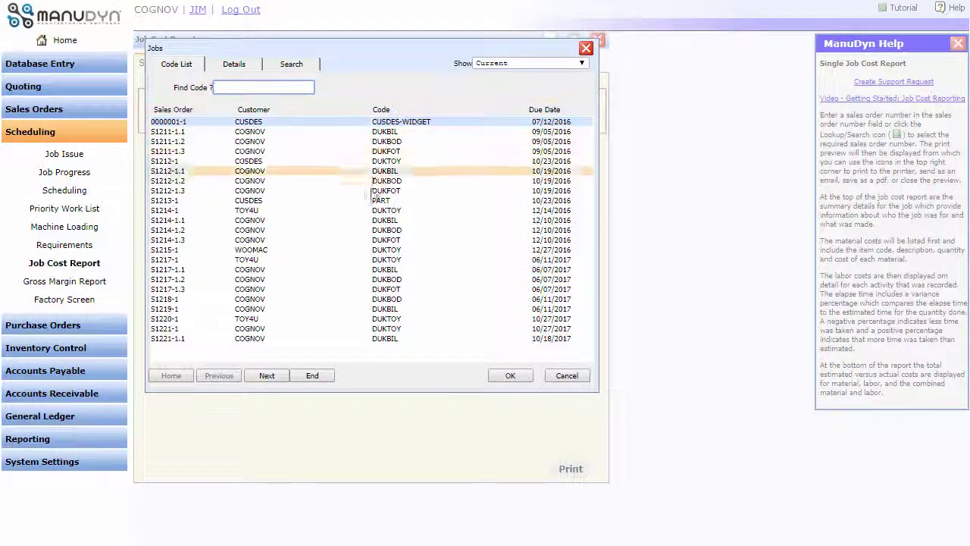
click(361, 253)
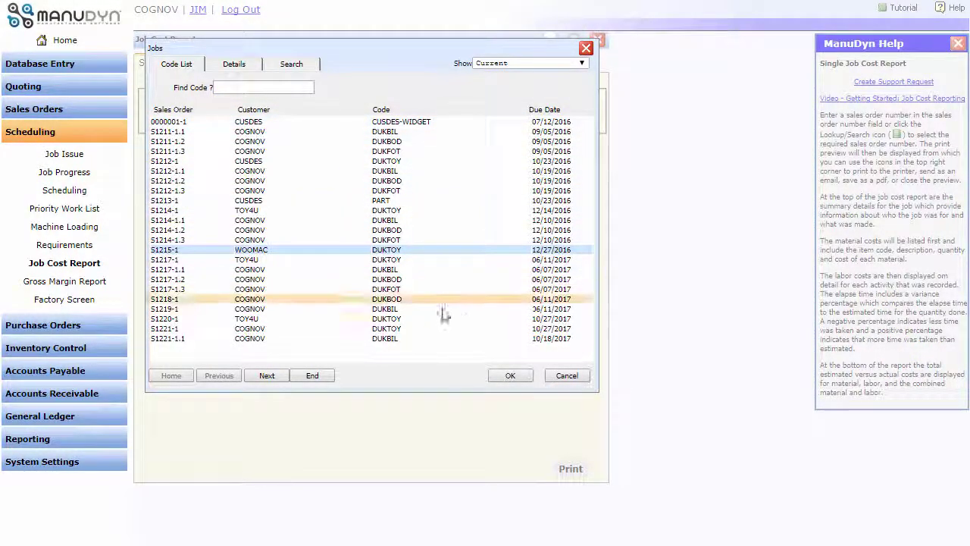
click(508, 375)
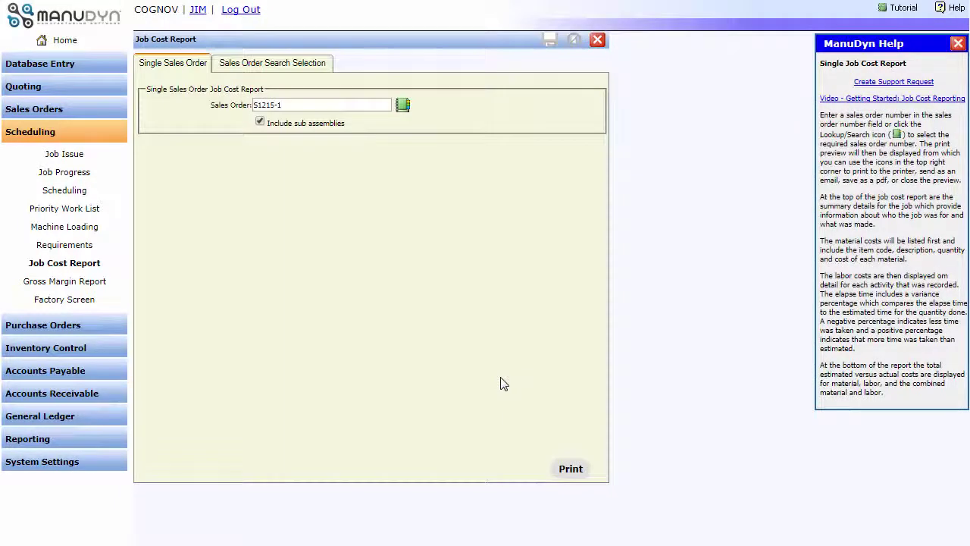
click(571, 469)
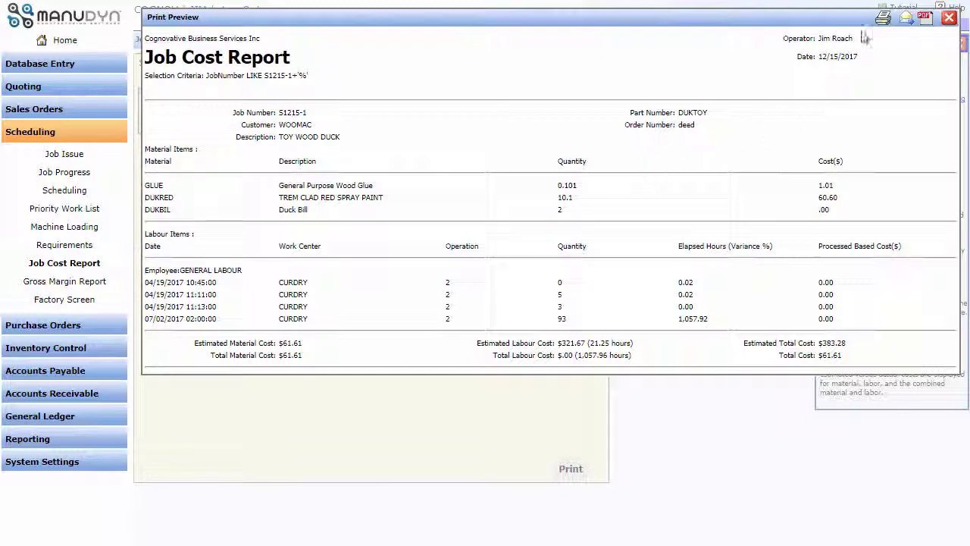
click(950, 18)
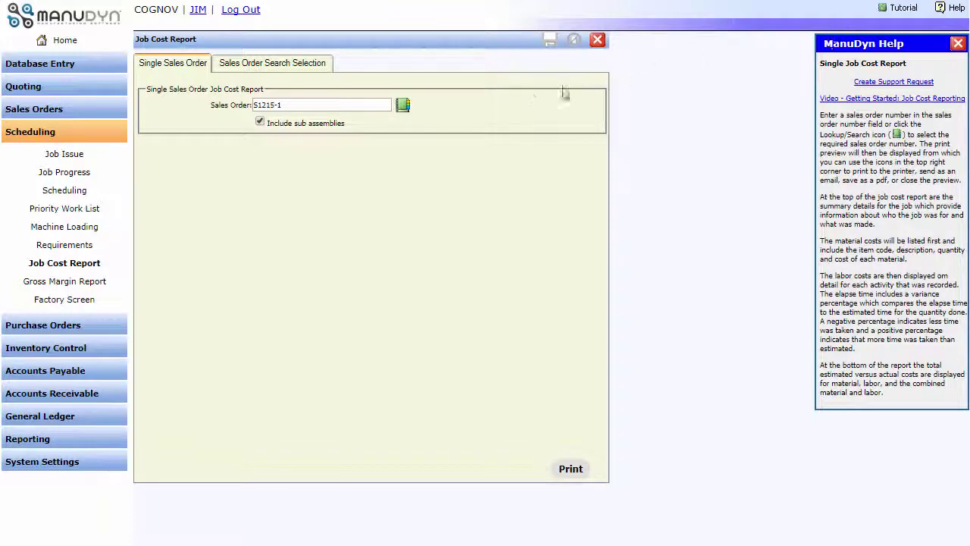
Generate the Gross Margin Report for WOOMAC's DUKTOY job, review its variances and margin, and close the preview
click(61, 282)
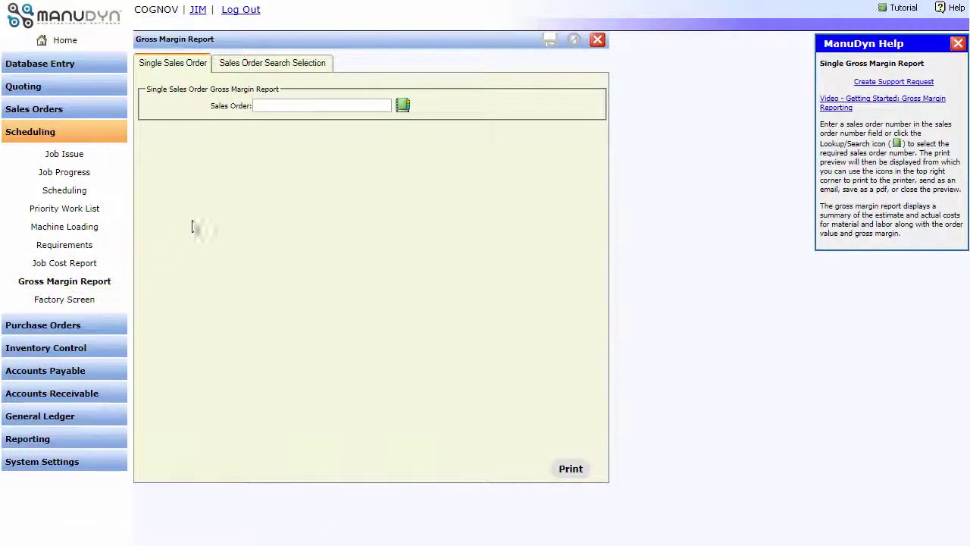
click(402, 105)
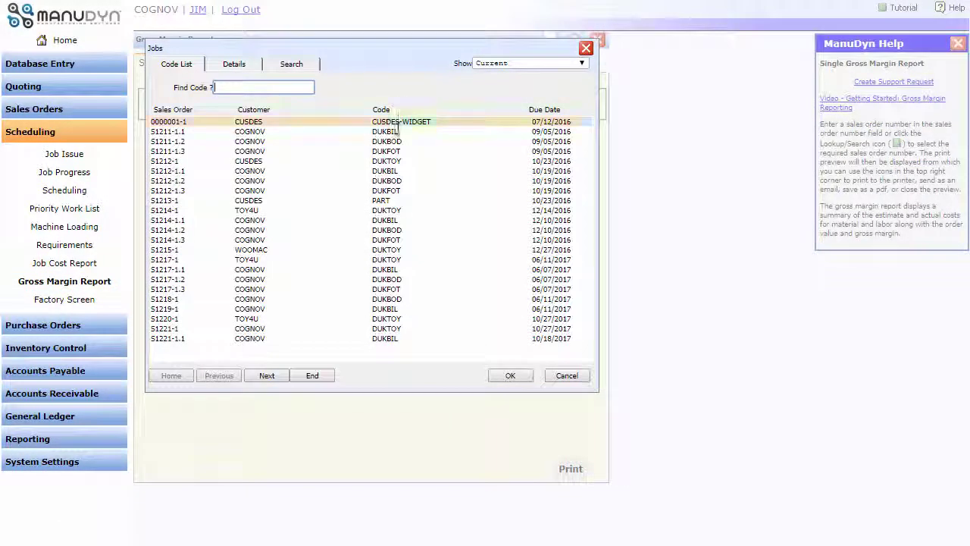
click(374, 251)
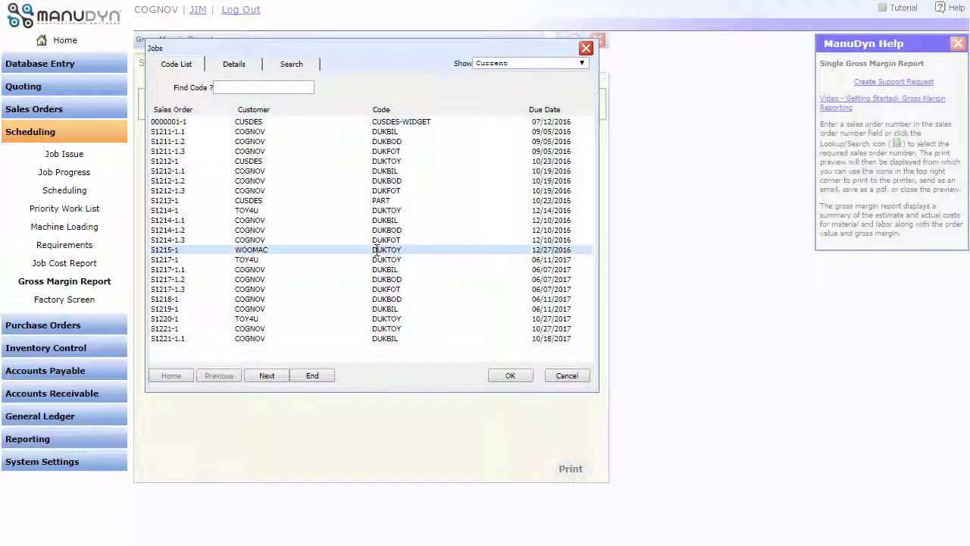
click(502, 377)
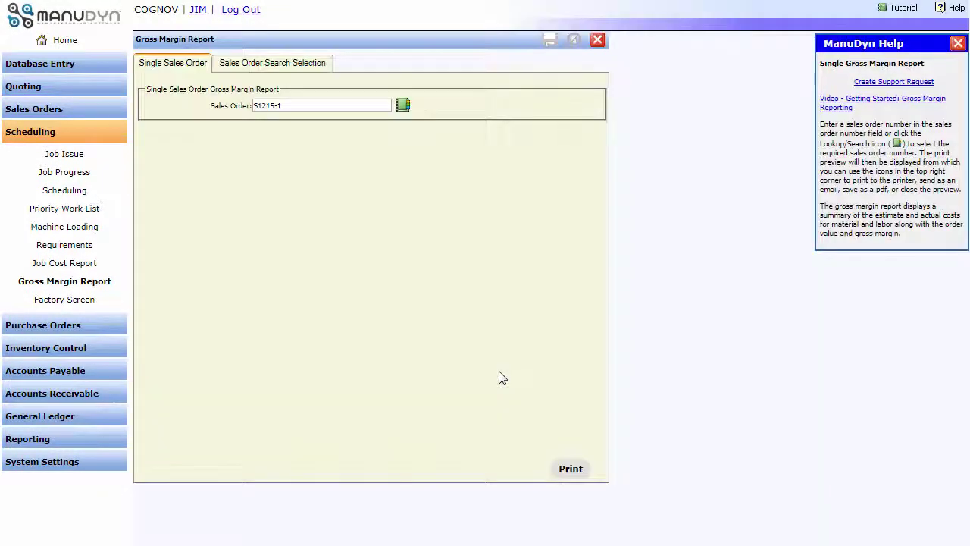
click(570, 469)
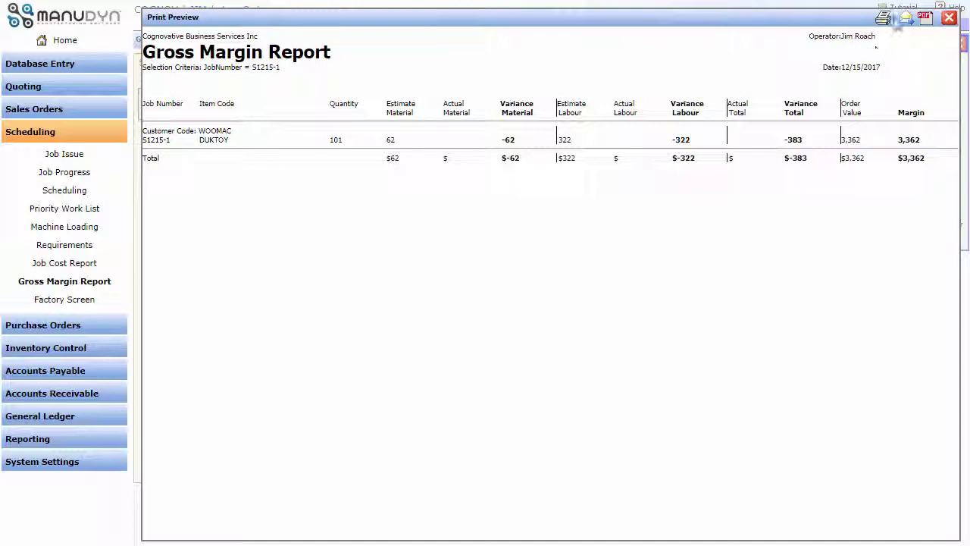
click(950, 18)
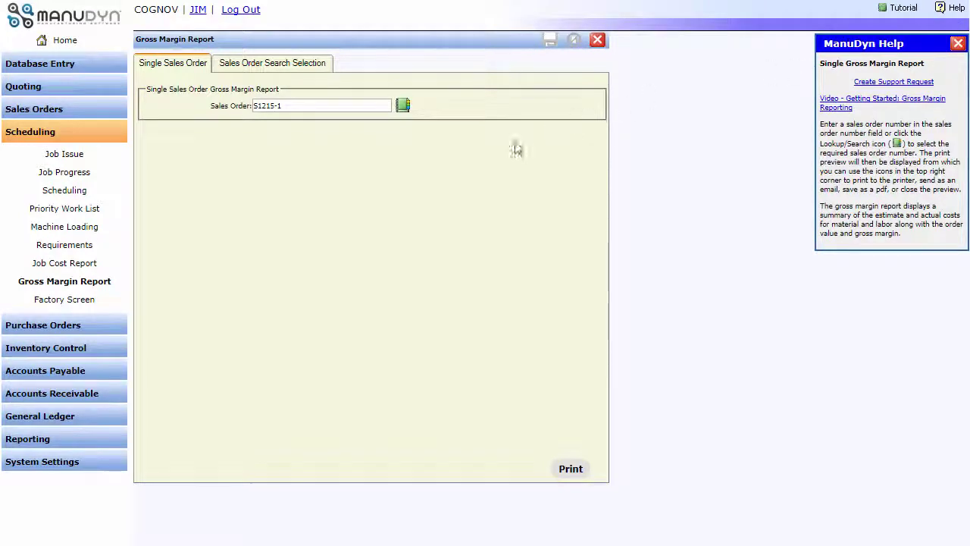
Open the Aged Balance Report in Accounts Receivable and select TOY4U as its customer
click(72, 395)
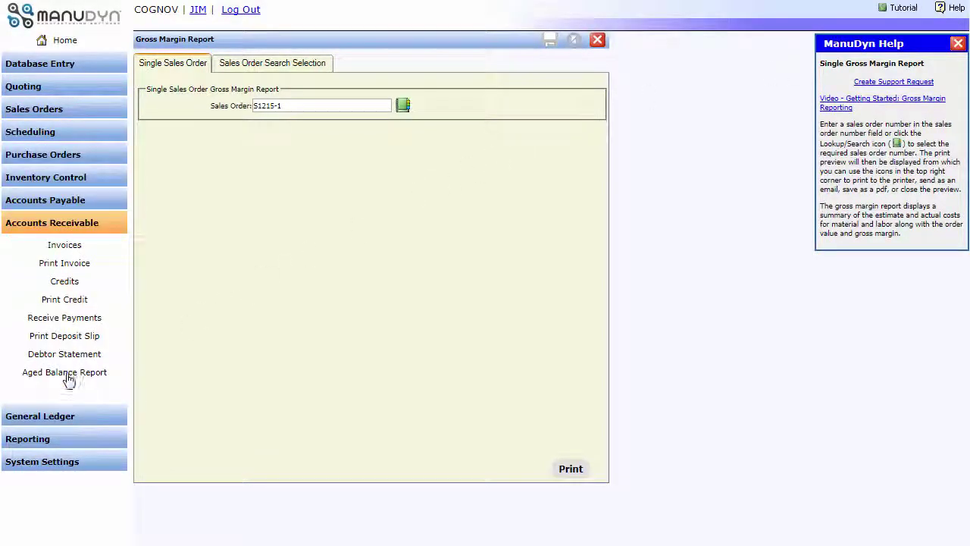
click(68, 375)
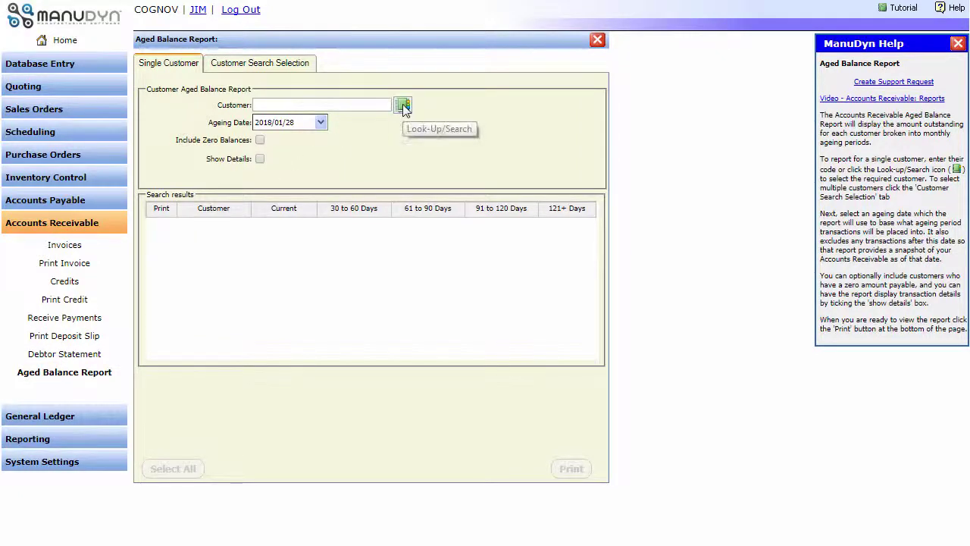
click(403, 105)
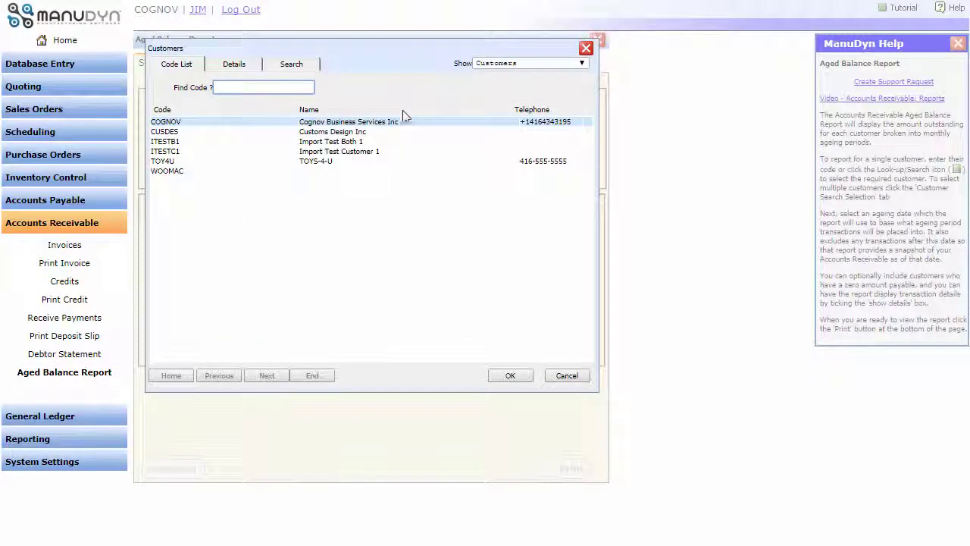
click(381, 161)
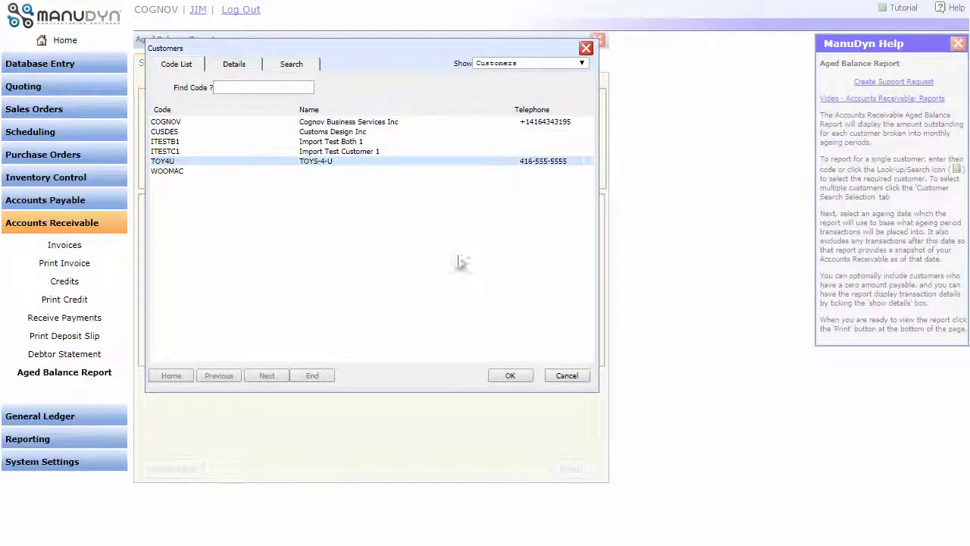
click(510, 376)
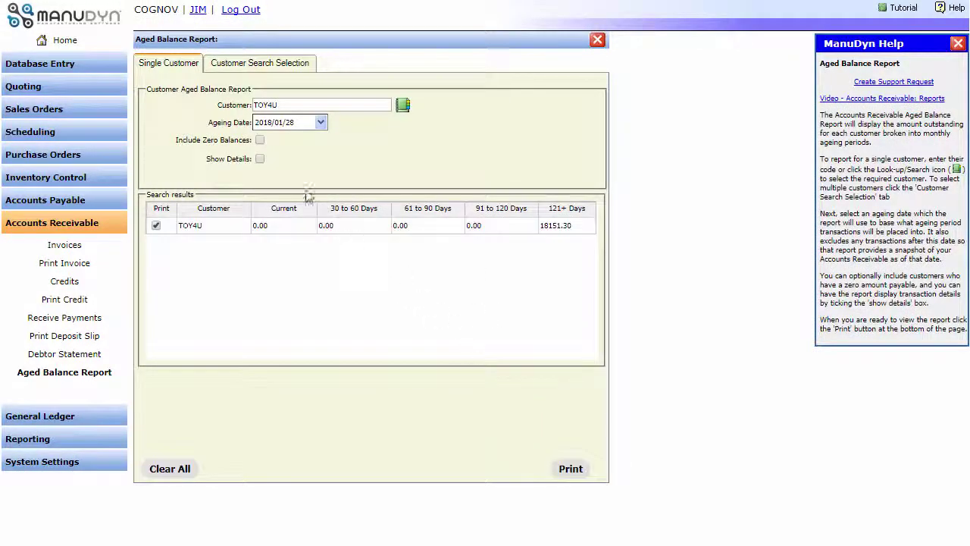
Preview TOY4U's Aged Balance Report with zero balances included and transaction details shown, and close the preview
click(259, 141)
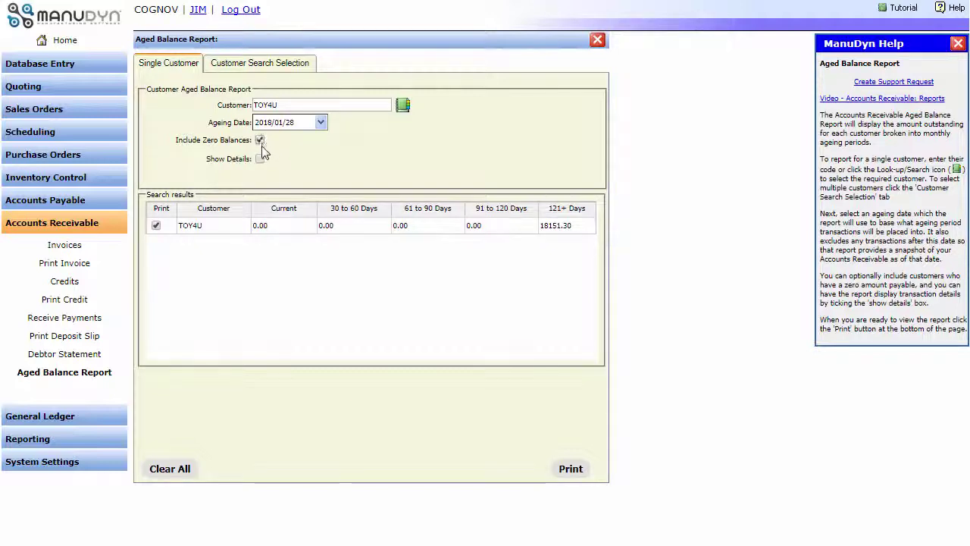
click(259, 160)
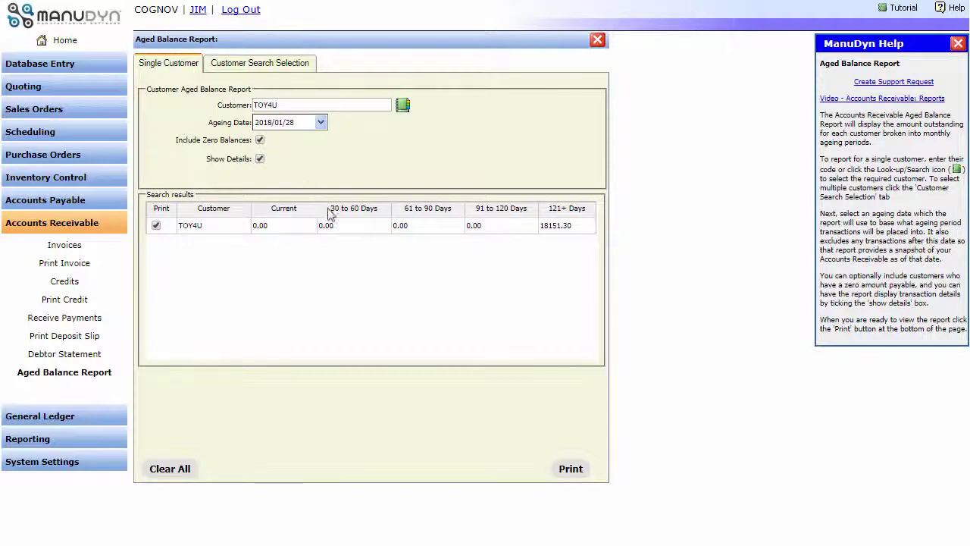
click(573, 470)
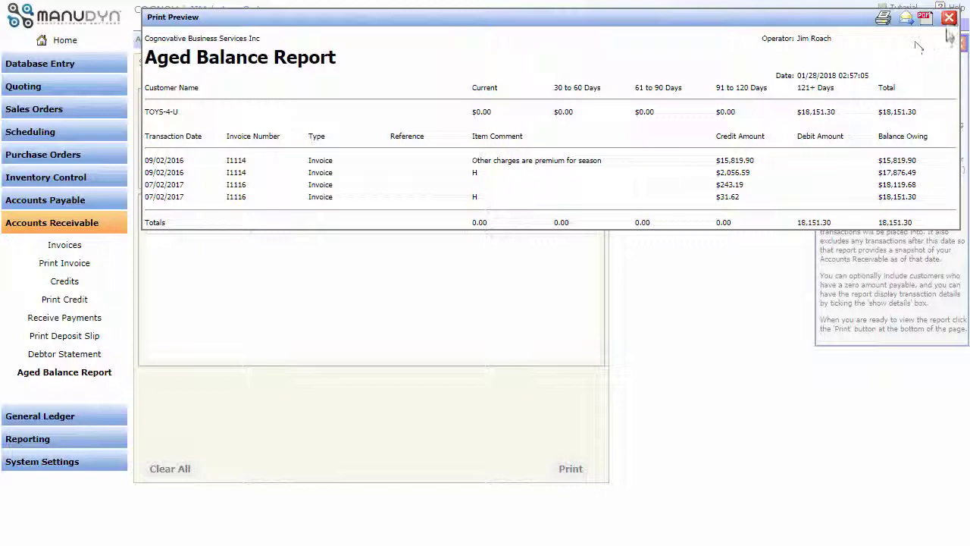
click(949, 17)
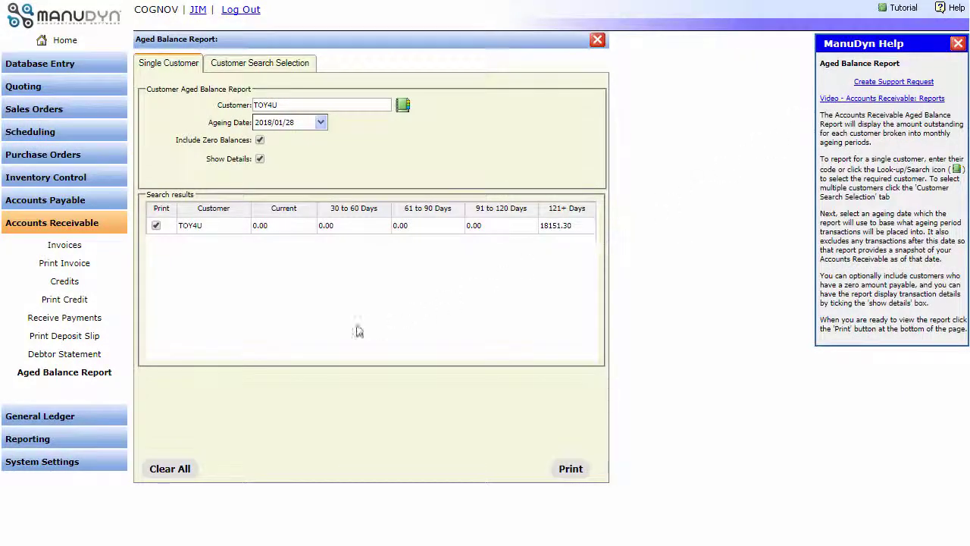
Open the Report Library in Reporting and look over the reports offered in each category
click(50, 438)
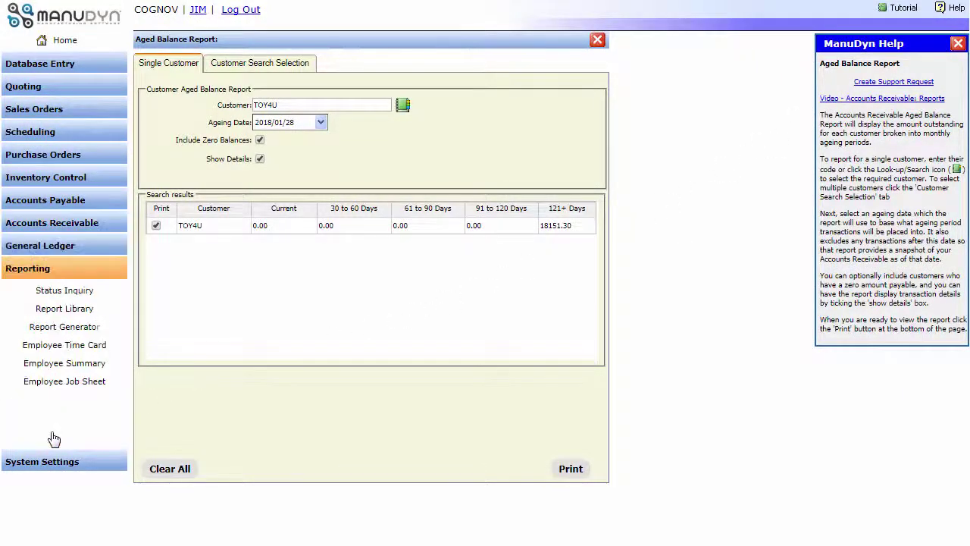
click(64, 309)
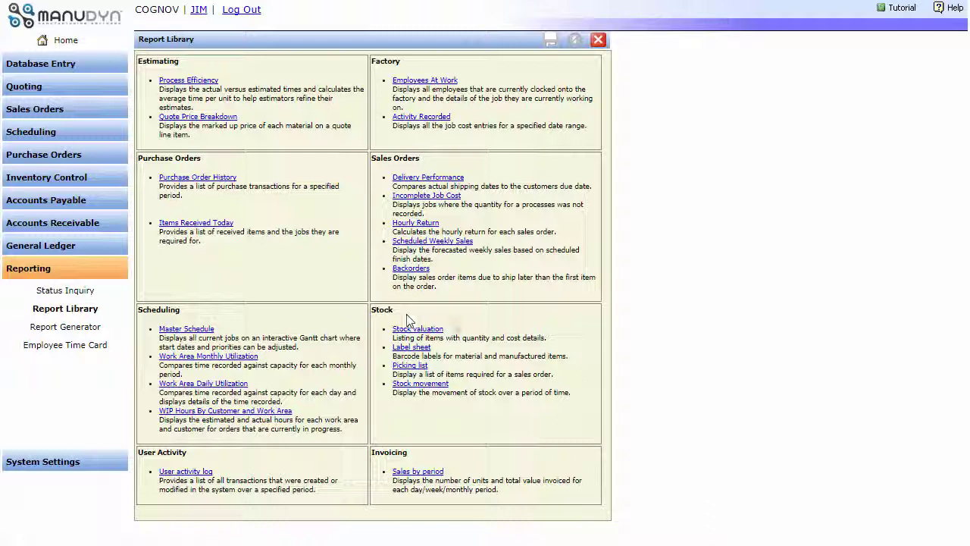
Open Order Despatch, show its help for raising an invoice, view the list of tutorials, and return to the help
click(66, 108)
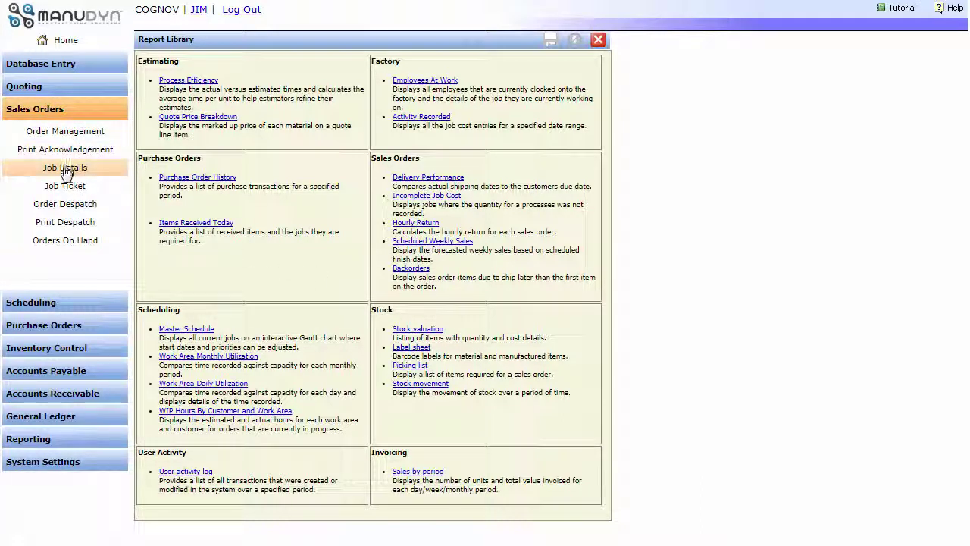
click(63, 207)
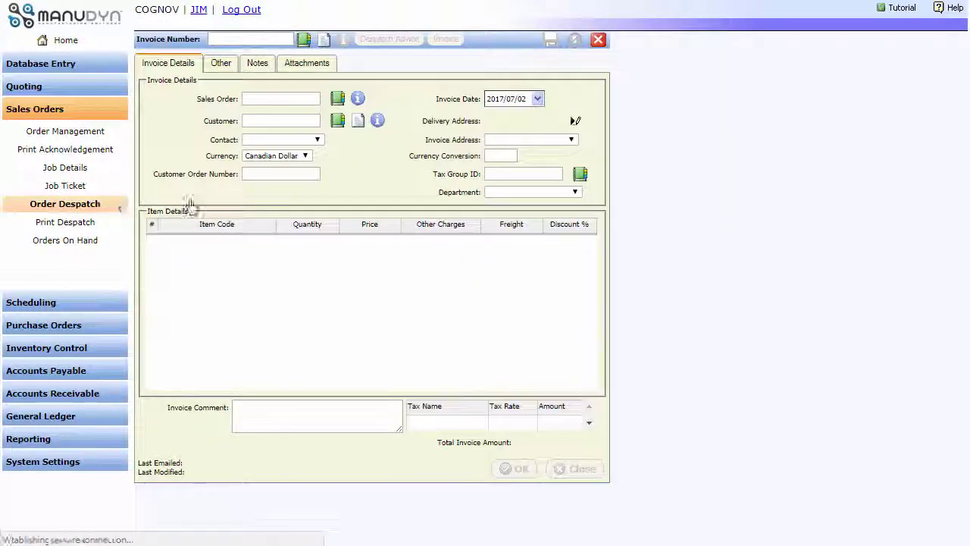
click(944, 9)
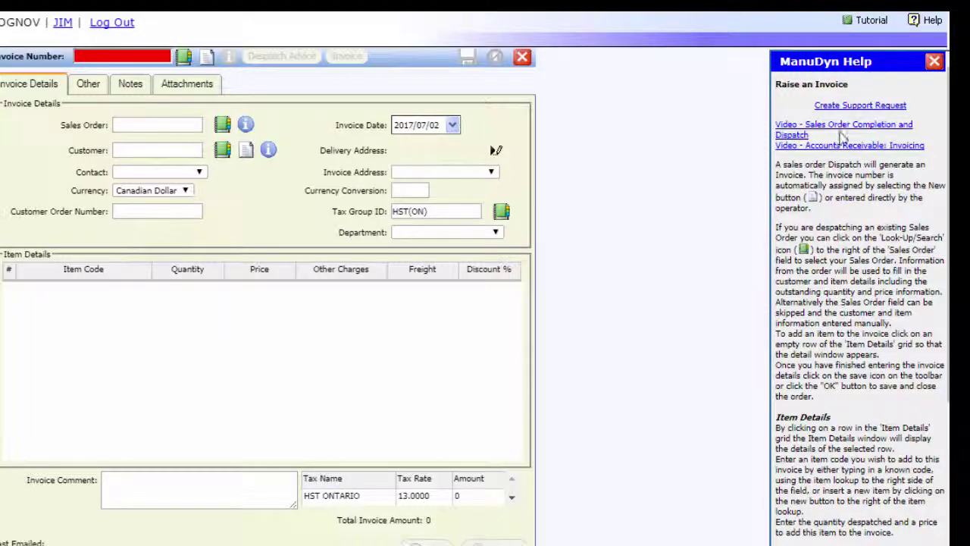
click(870, 21)
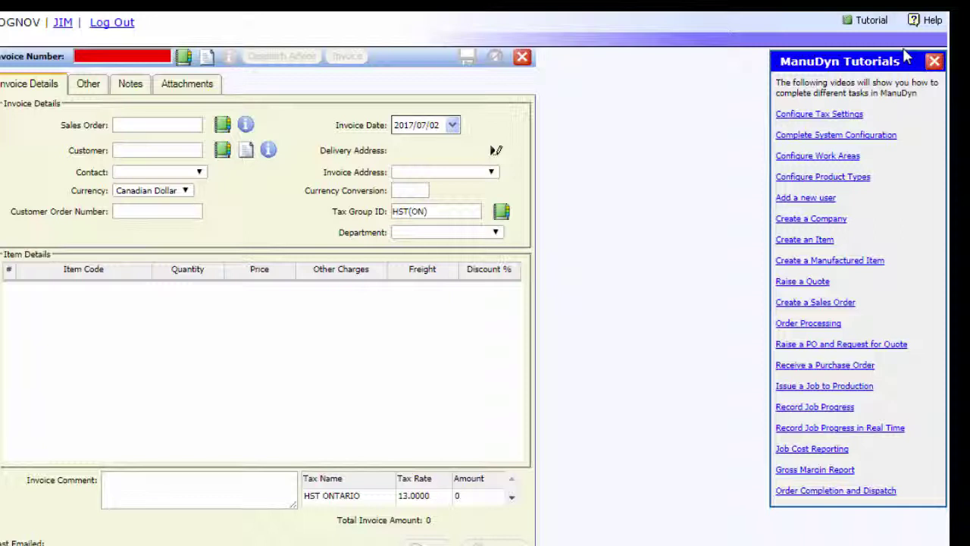
click(916, 22)
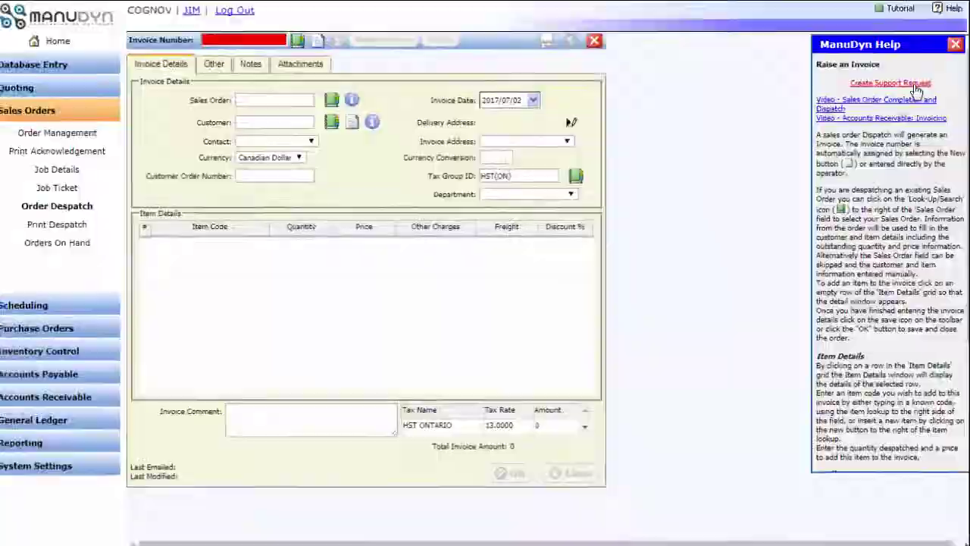
Draft a support request with display name "Example", subject "Help" and message "...", and leave it unsubmitted for the ManuDyn website's home page
click(916, 89)
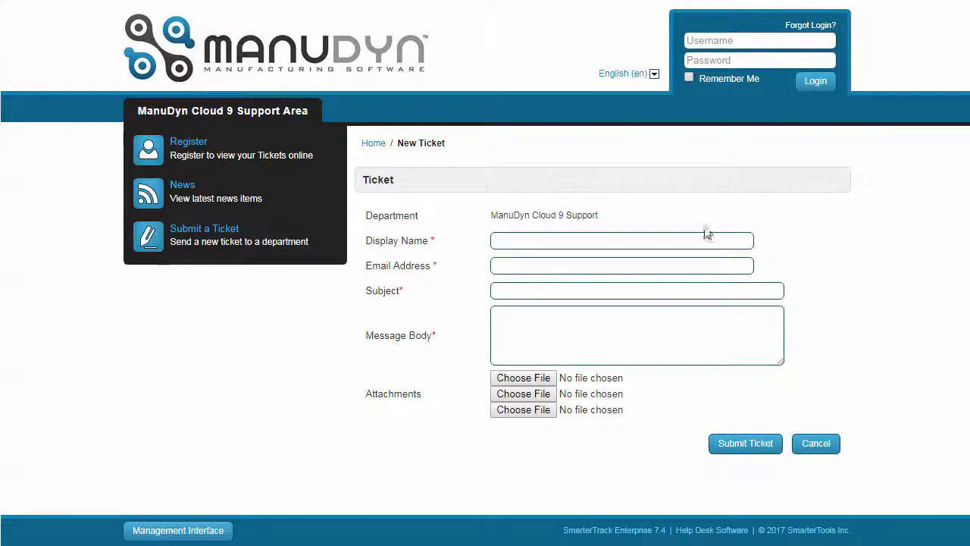
click(680, 237)
text(Exampl)
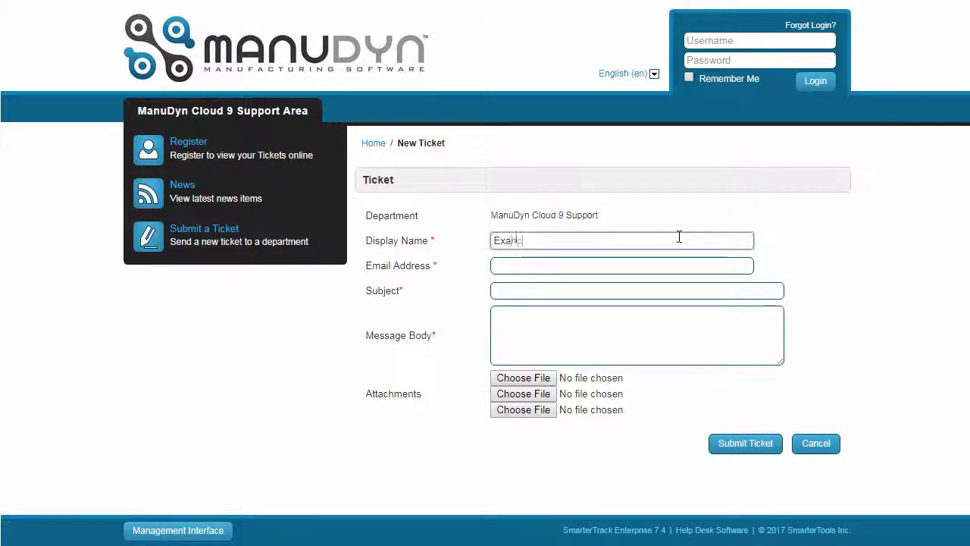
text(e)
click(579, 288)
text(Hello)
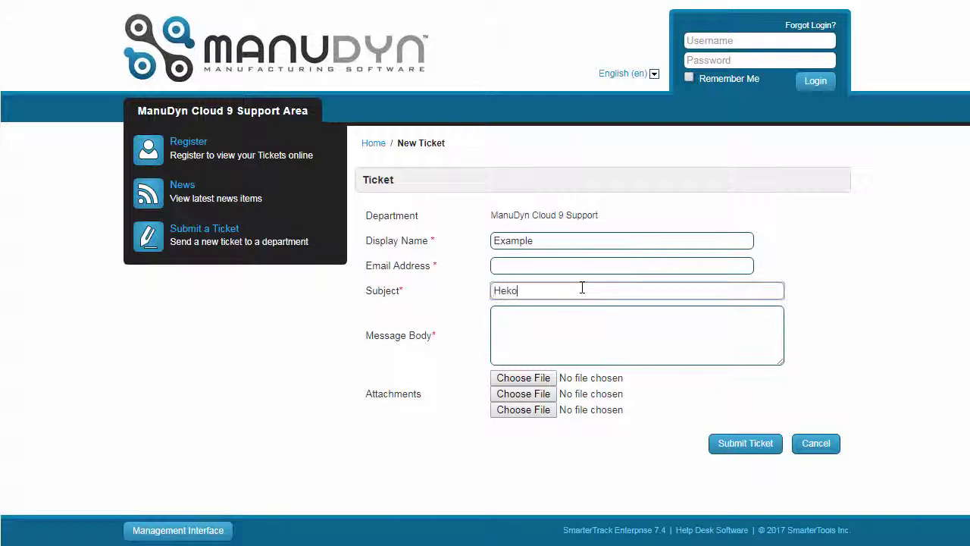
key(BackSpace)
key(BackSpace)
key(BackSpace)
text(lp)
click(561, 322)
text(...)
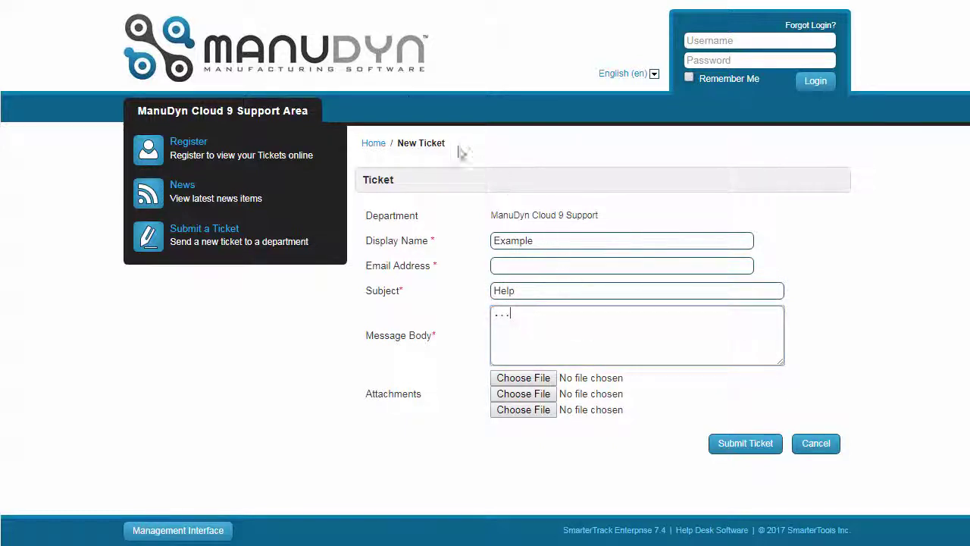
click(379, 69)
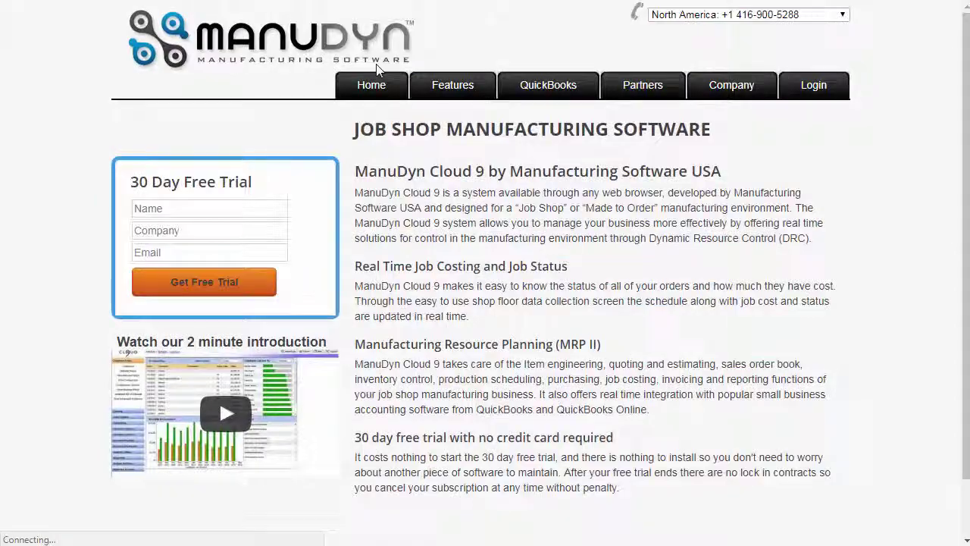